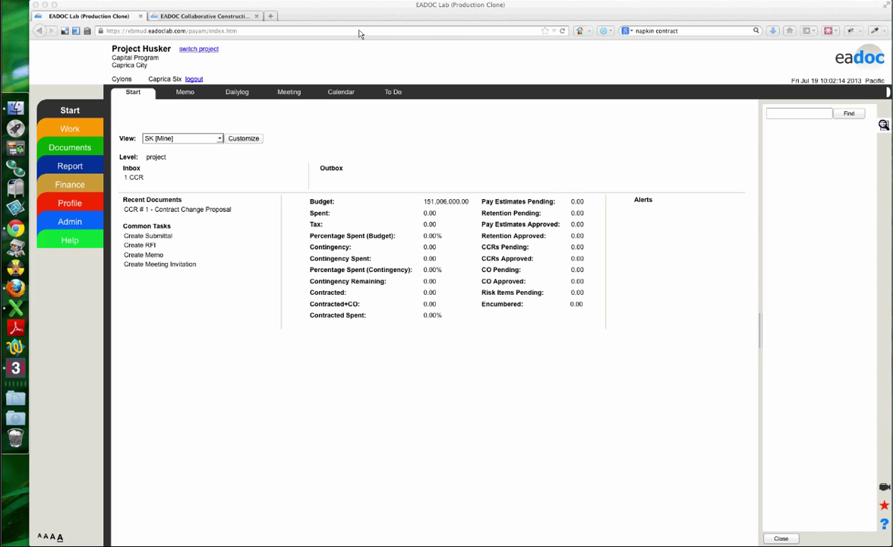
- Open Project Husker's Finance contract list showing HU-01345 and HU-02356
click(69, 185)
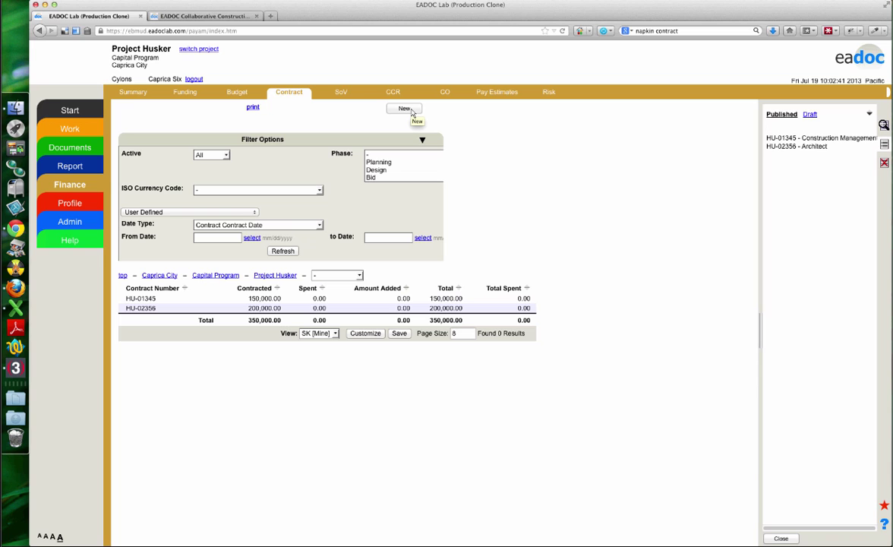
- Start a new contract numbered HU-13456 with description 'Robot Implementation'
click(412, 112)
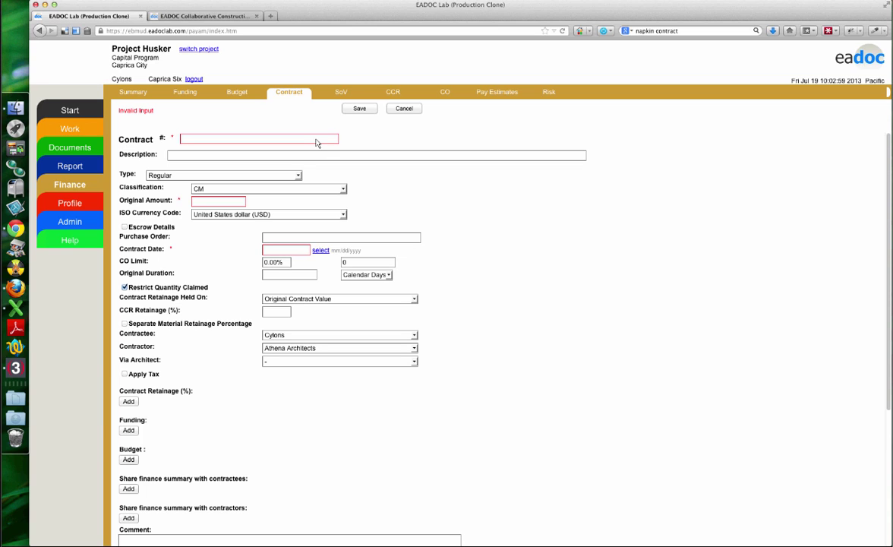
text(H)
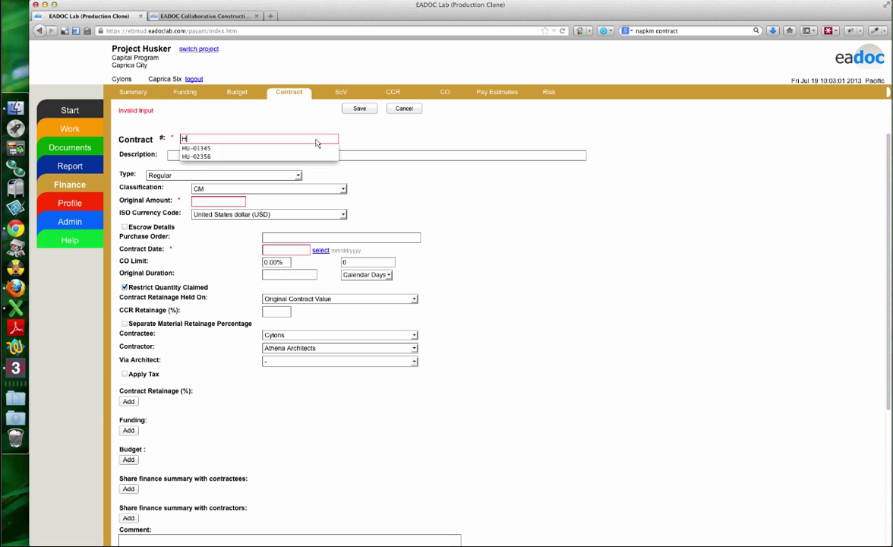
text(U-13456)
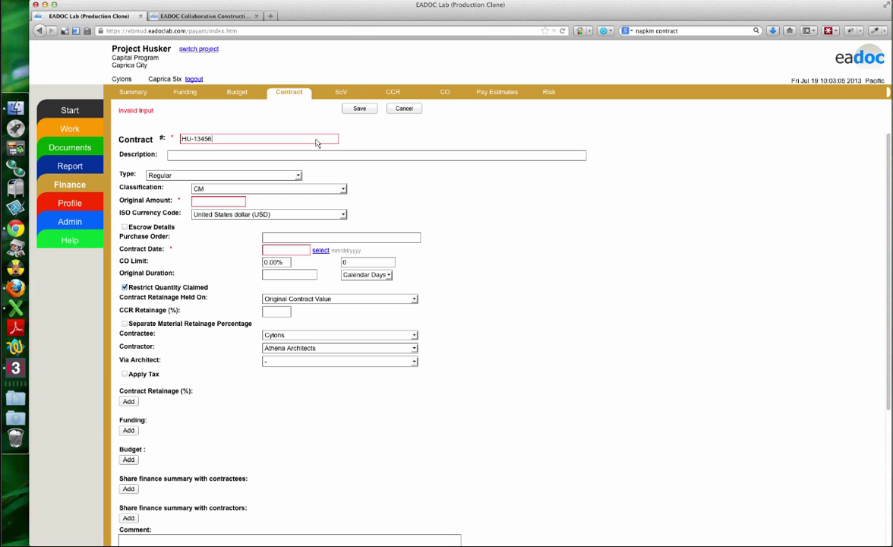
key(Tab)
text(Robot )
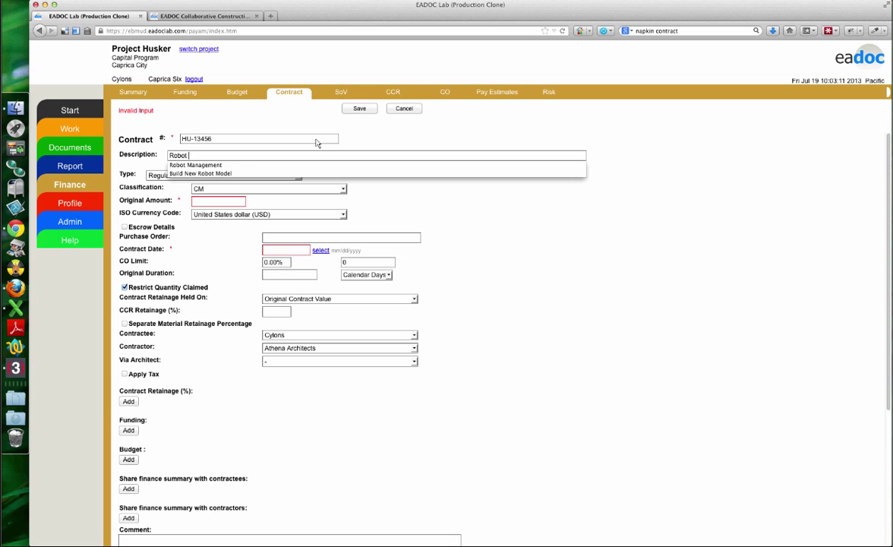
text(Implementation)
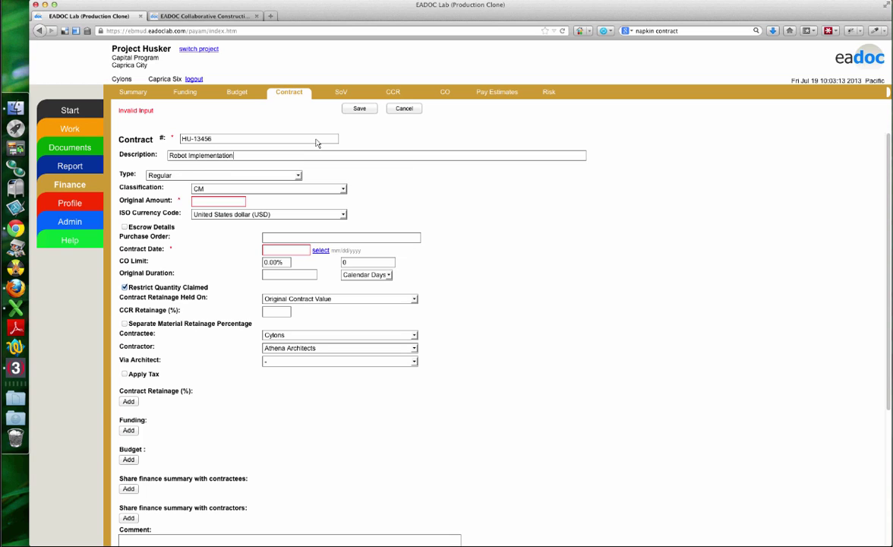
key(Tab)
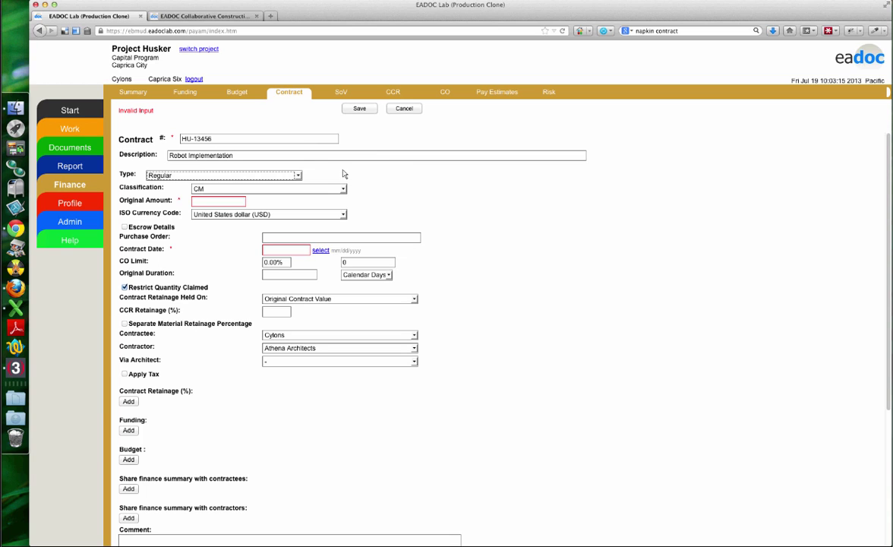
- Keep the contract type as Regular and set the classification to Trade
click(298, 175)
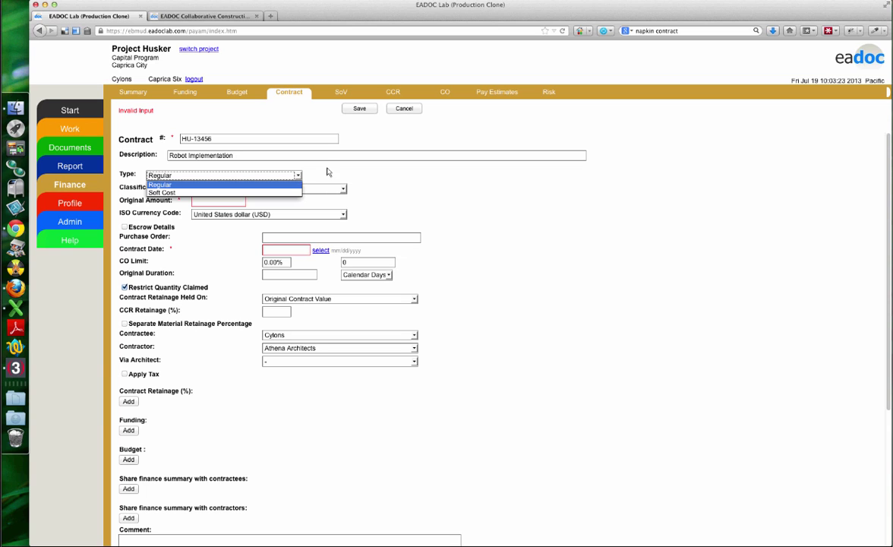
click(299, 175)
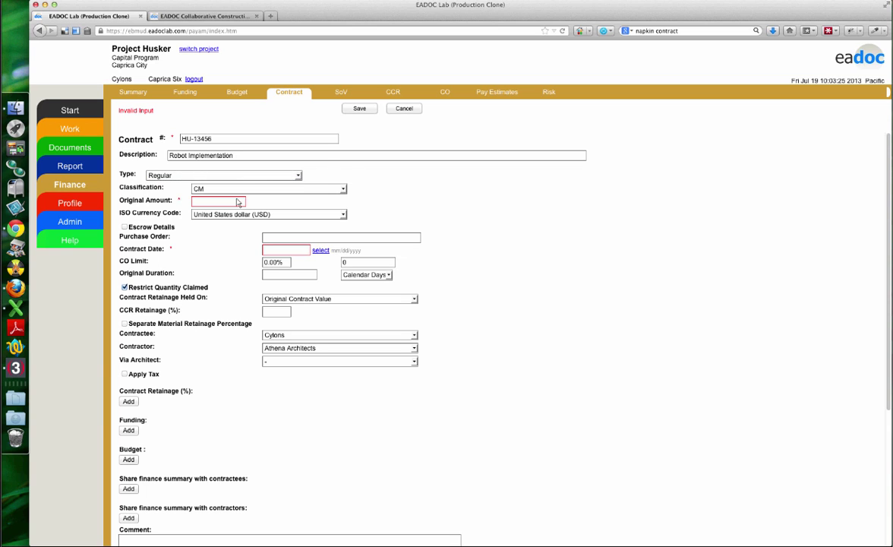
drag(168, 188, 114, 193)
click(119, 192)
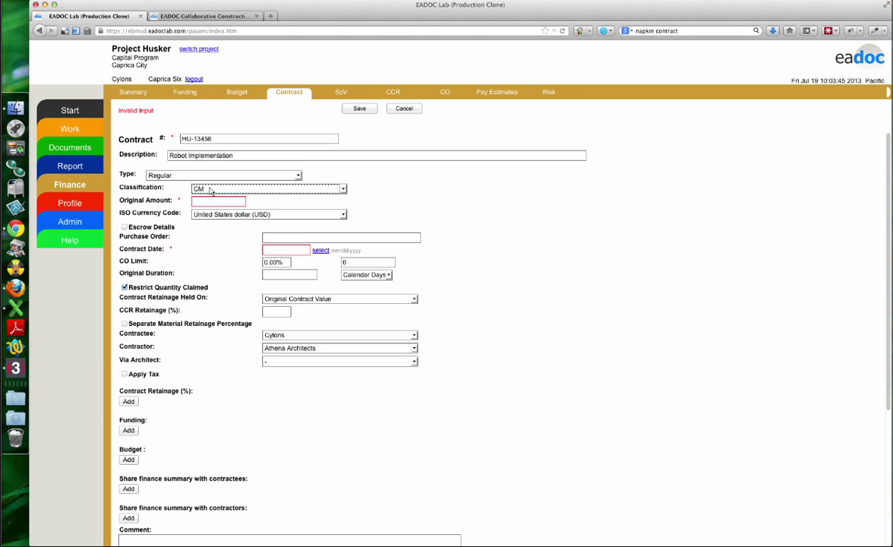
click(211, 191)
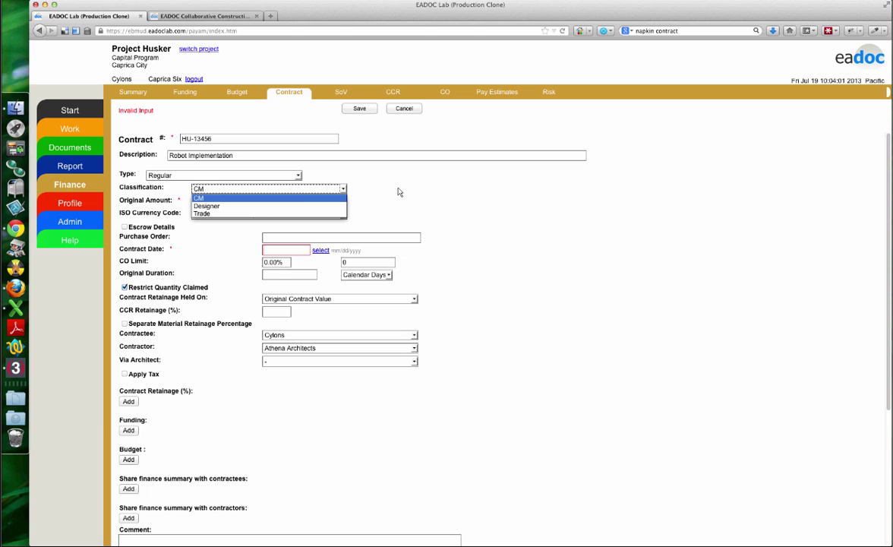
click(399, 192)
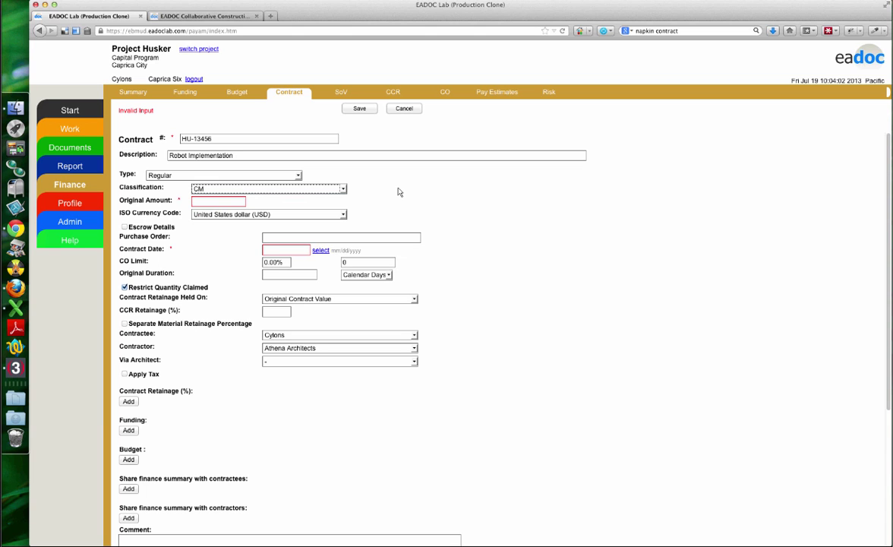
click(312, 189)
click(281, 213)
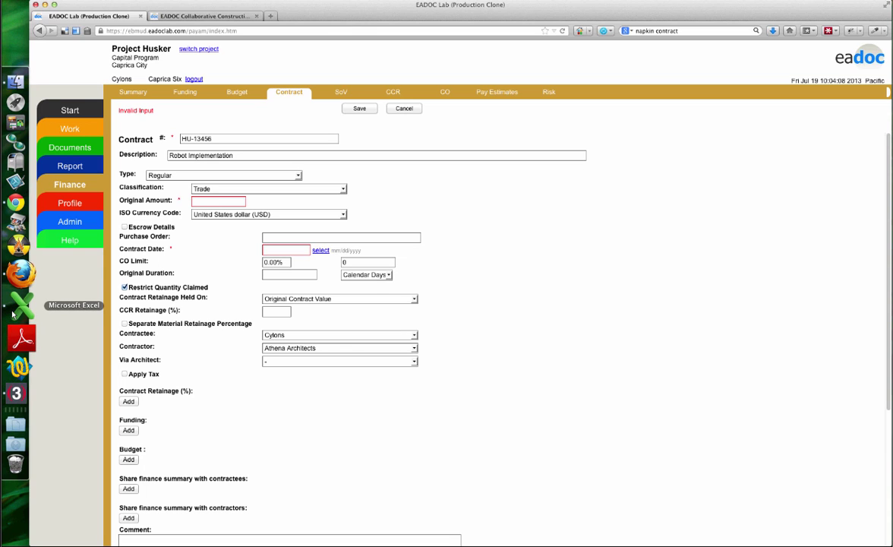
- Enter an original amount of 160,750,001.00 and keep the currency as United States dollar (USD)
click(217, 202)
text(16)
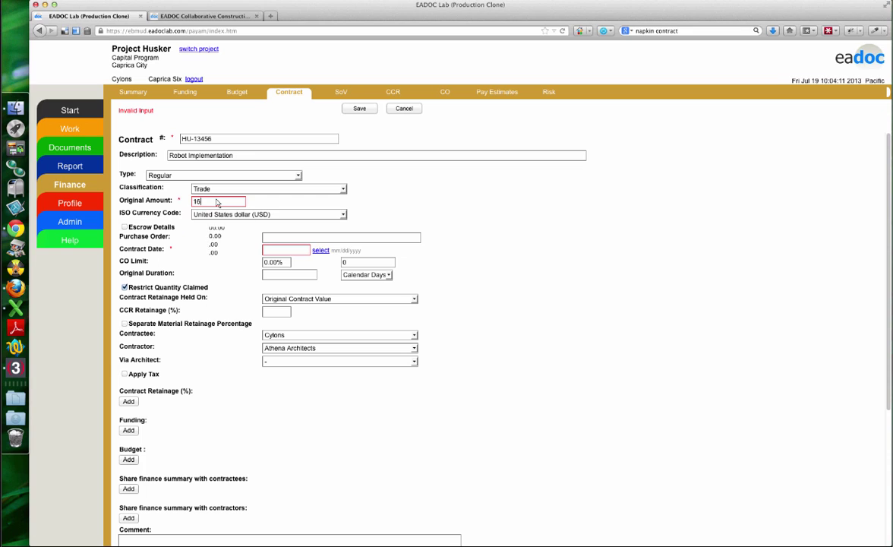
text(075000)
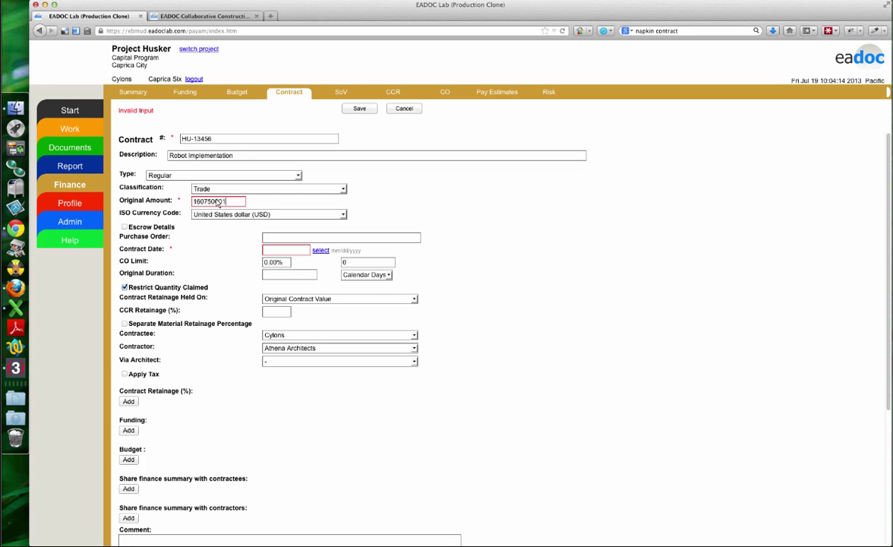
key(Tab)
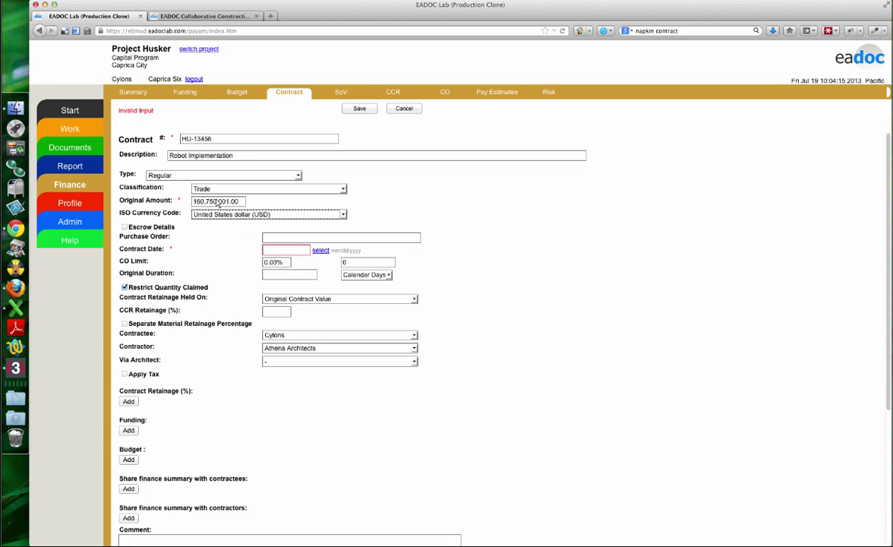
click(462, 213)
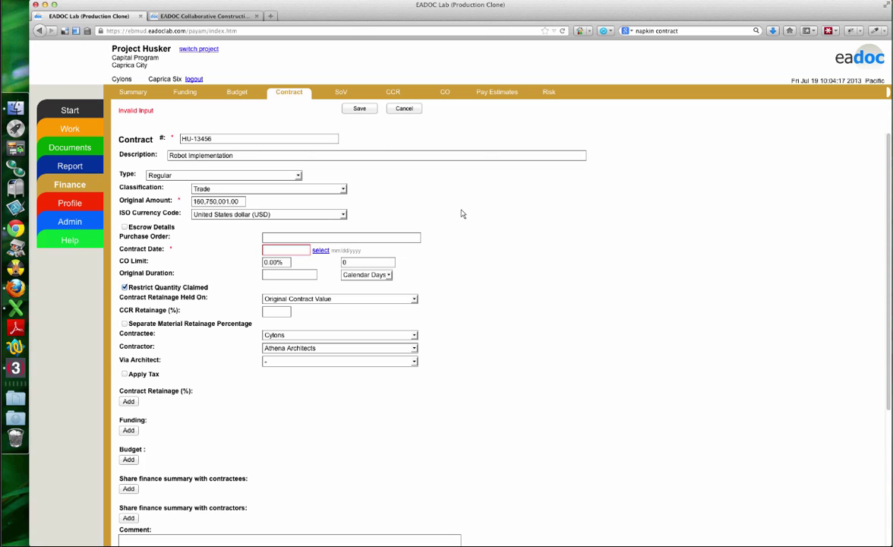
click(341, 216)
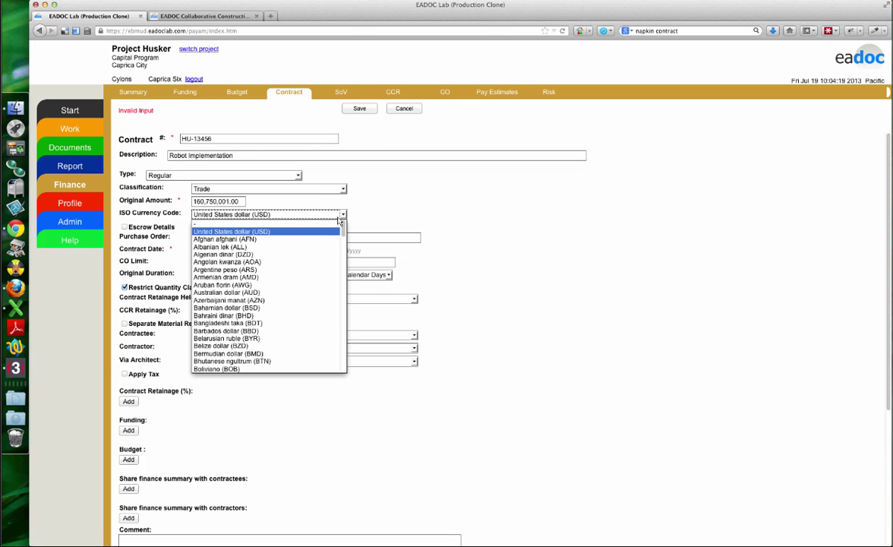
click(340, 219)
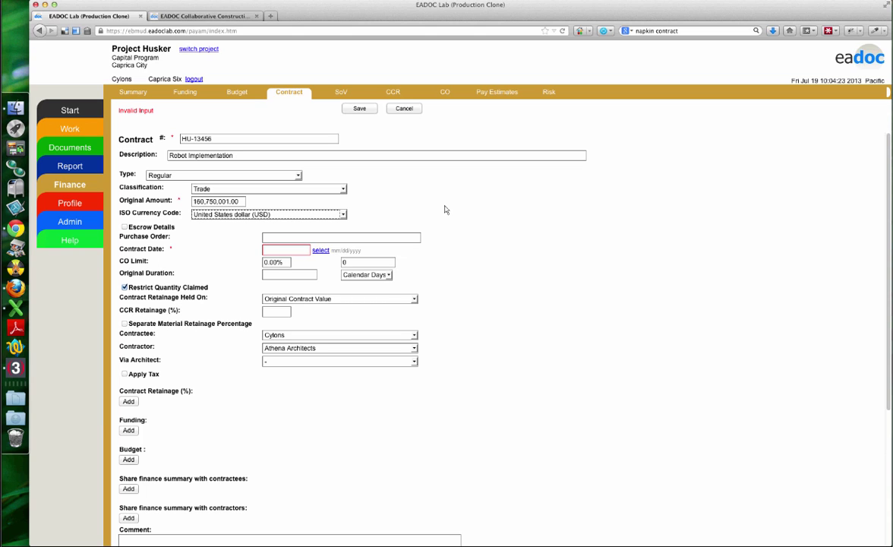
- Enable escrow details, enter the escrow account number, and accept the suggested escrow company name and address
click(124, 227)
click(257, 240)
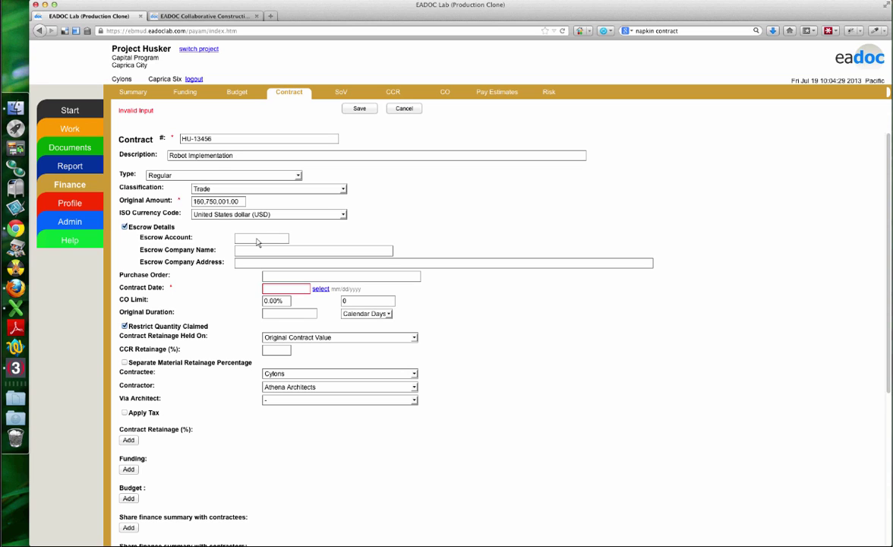
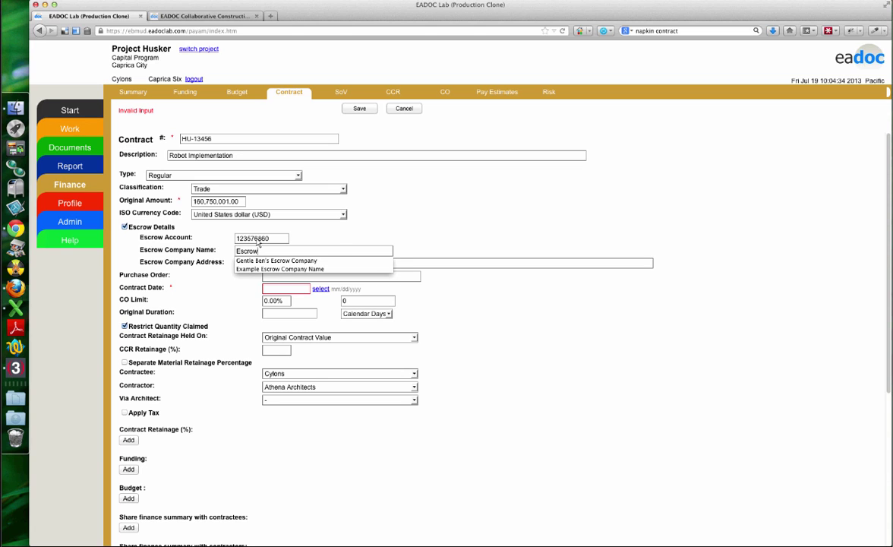
key(Down)
key(Return)
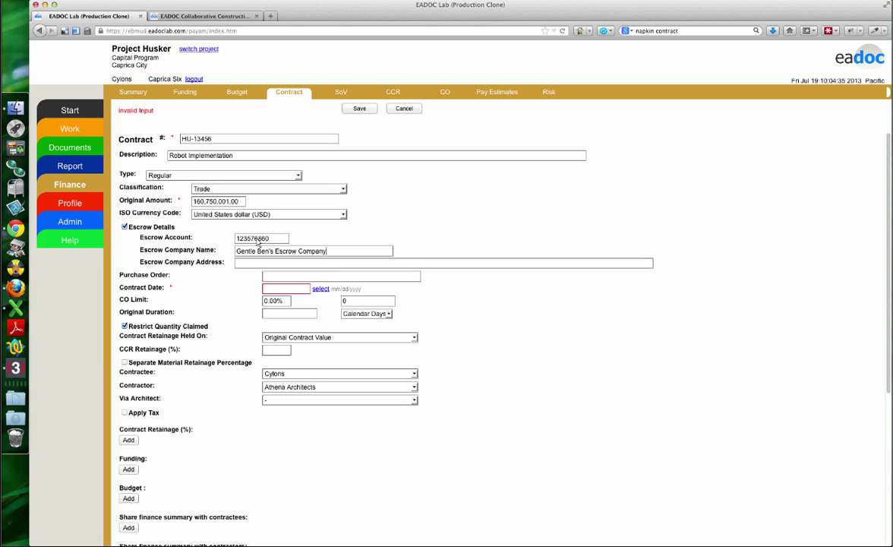
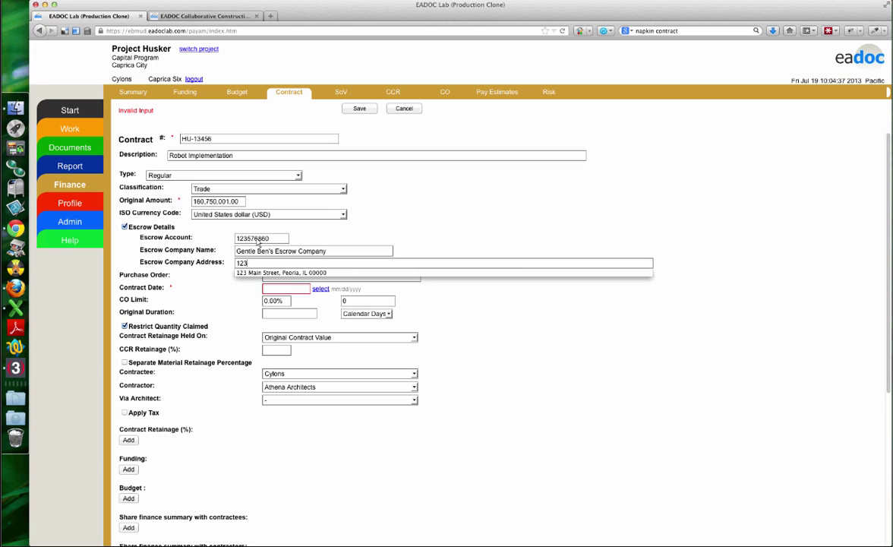
key(Down)
key(Return)
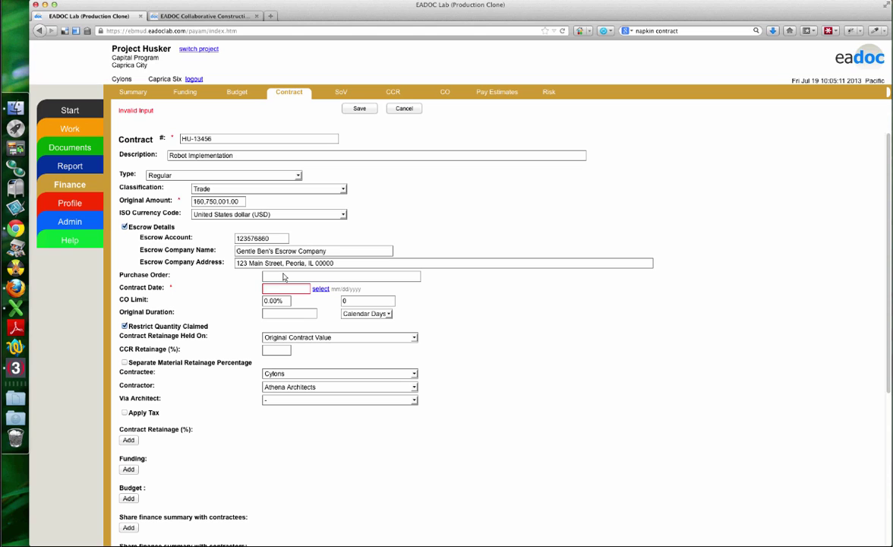
- Enter the purchase order number and set the contract date to 06/01/2013
text(ABS-12341345)
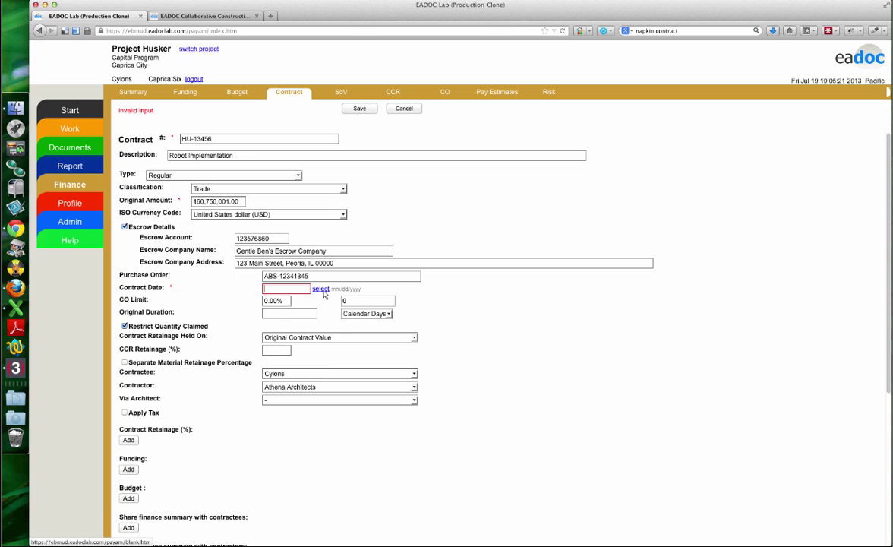
click(322, 291)
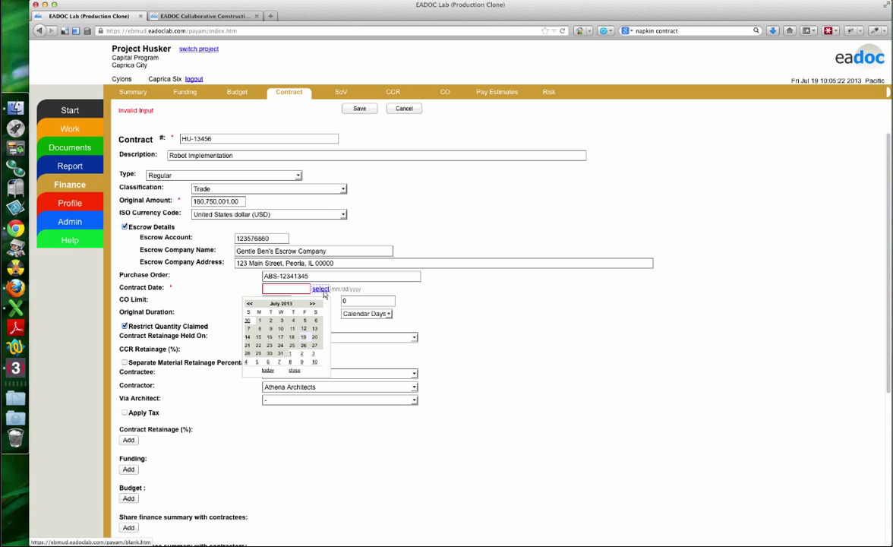
click(249, 303)
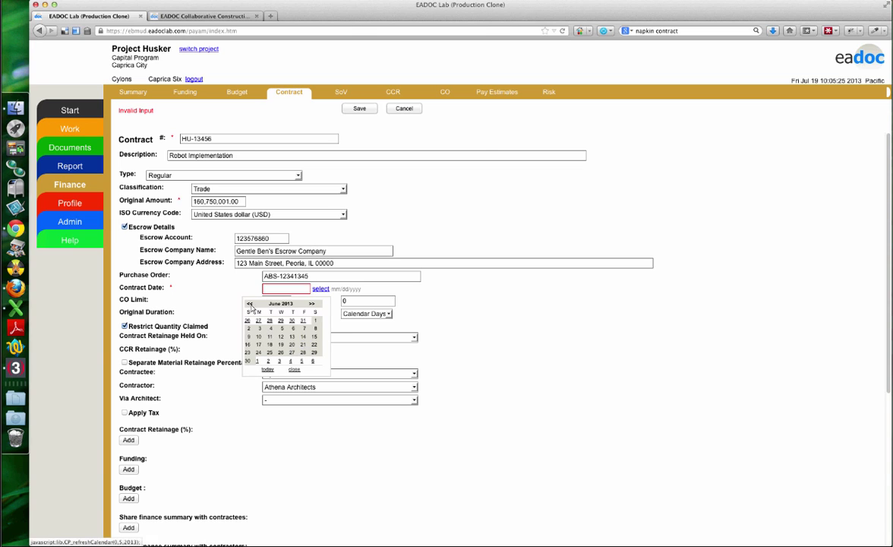
click(315, 320)
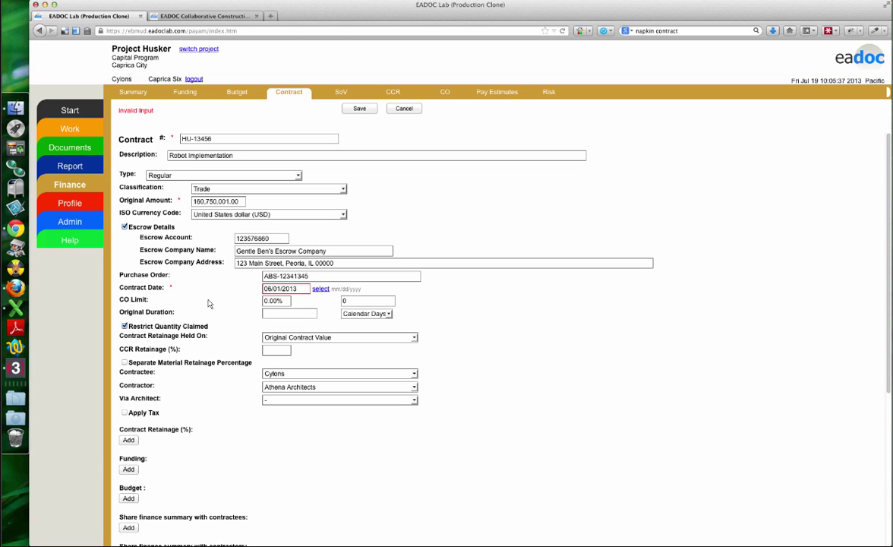
- Set the CO limit to 20% and the original duration to 250 calendar days
double_click(286, 303)
text(20)
key(Tab)
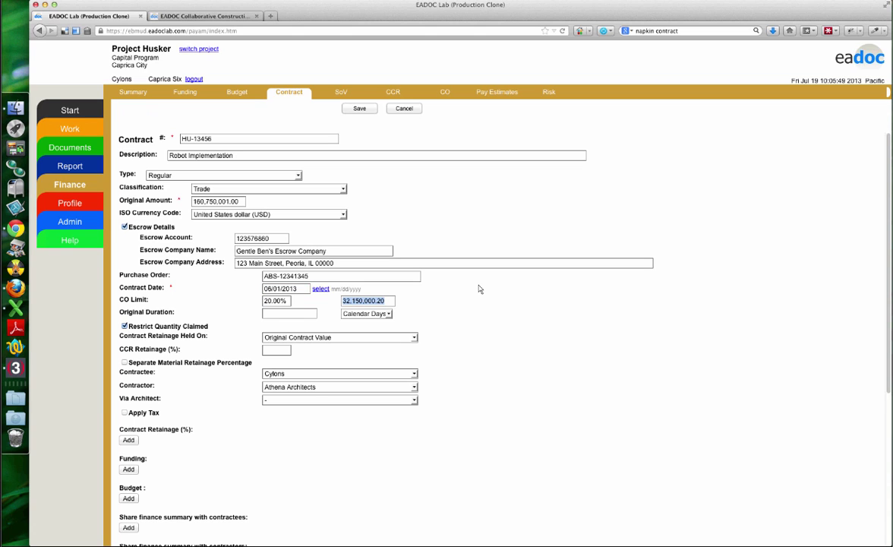
click(305, 317)
text(250)
key(Tab)
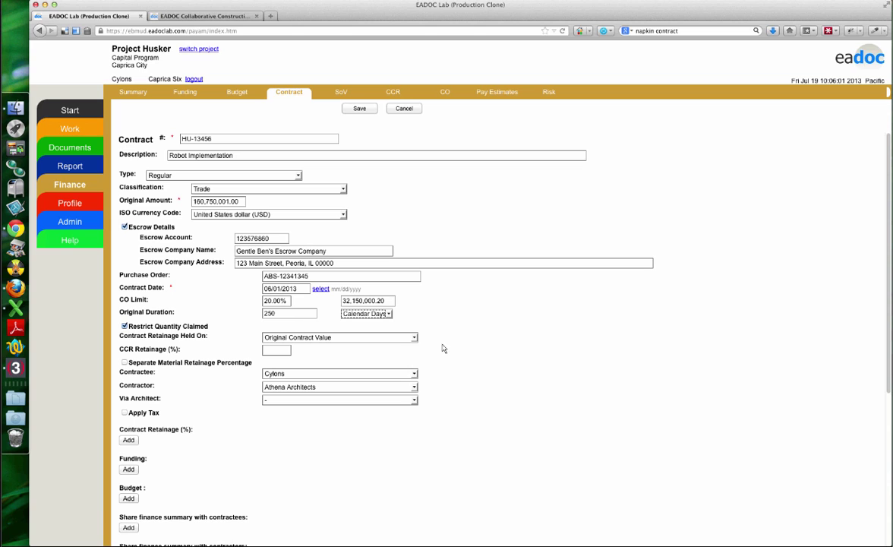
- Toggle Restrict Quantity Claimed off and back on, leaving it enabled
click(502, 346)
click(124, 328)
click(124, 327)
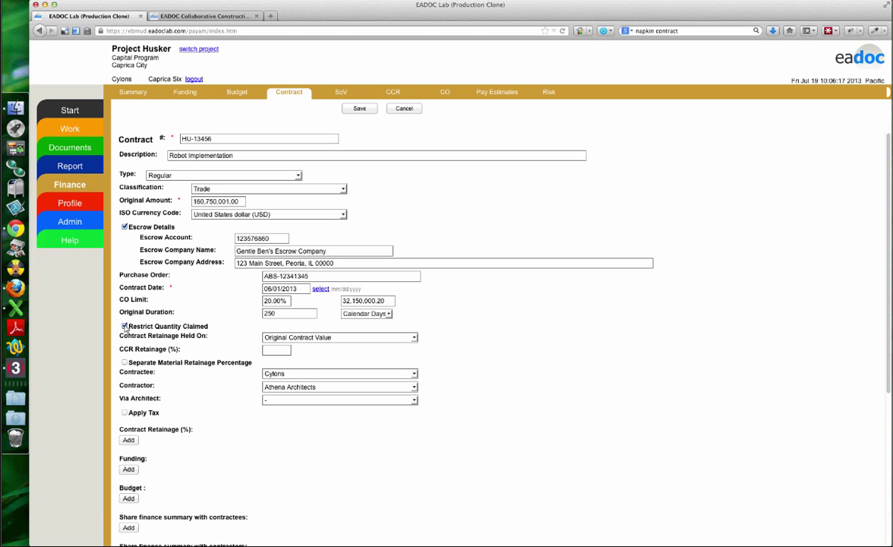
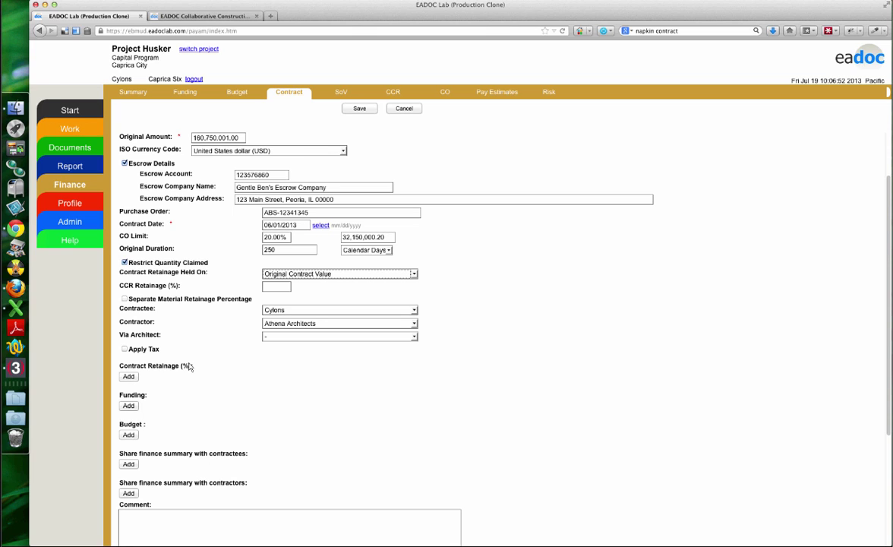
- Add a 10% contract retainage tier running from 0.00 to 160,000,000.00
click(129, 377)
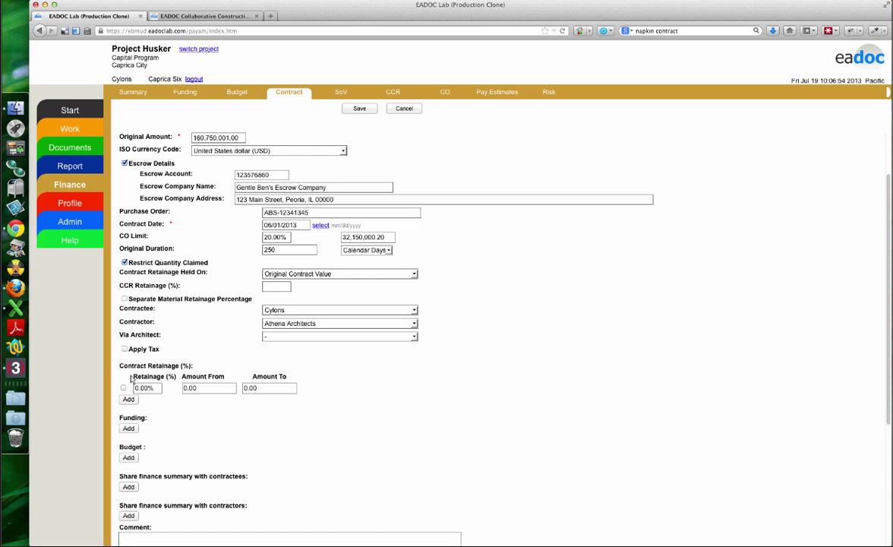
click(144, 388)
text(10)
key(Tab)
key(Tab)
click(217, 294)
double_click(276, 390)
scroll(385, 389, up, 1)
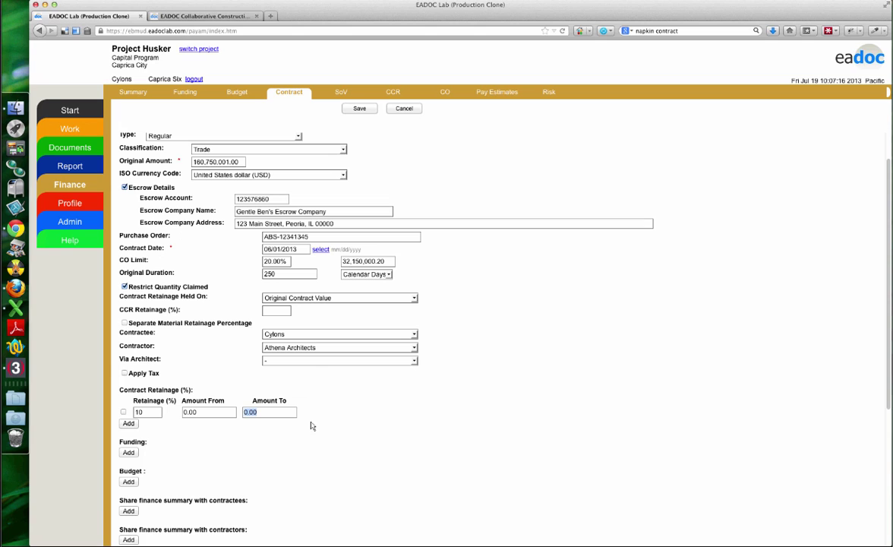
text(16,)
text(000,000)
key(Tab)
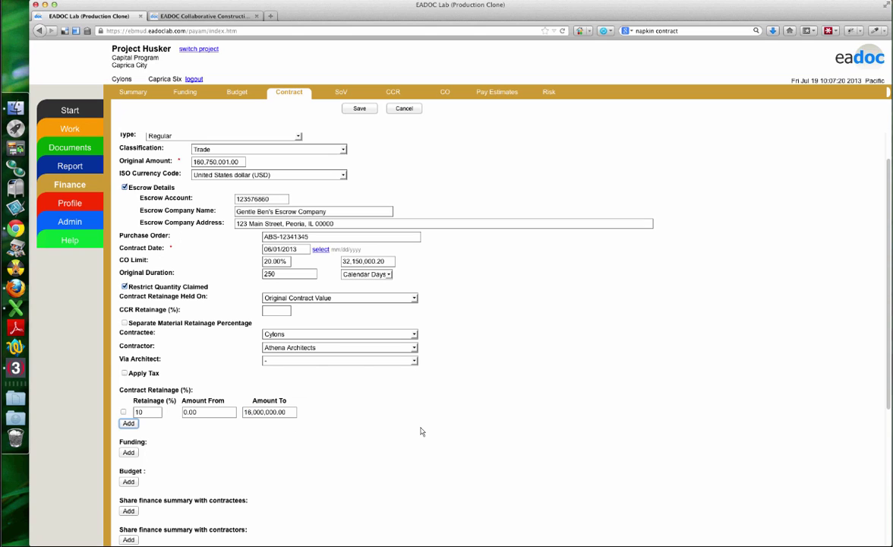
click(250, 412)
text(0)
key(Tab)
- Add a 5% tier from 160,000,000.00 to 160,750,001.00 and set CCR retainage to 7.5%
click(128, 423)
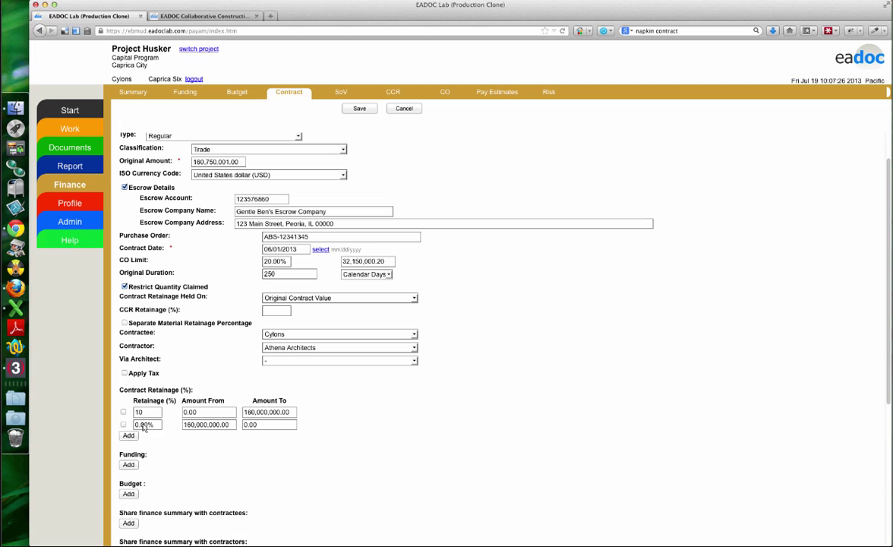
text(5)
key(Tab)
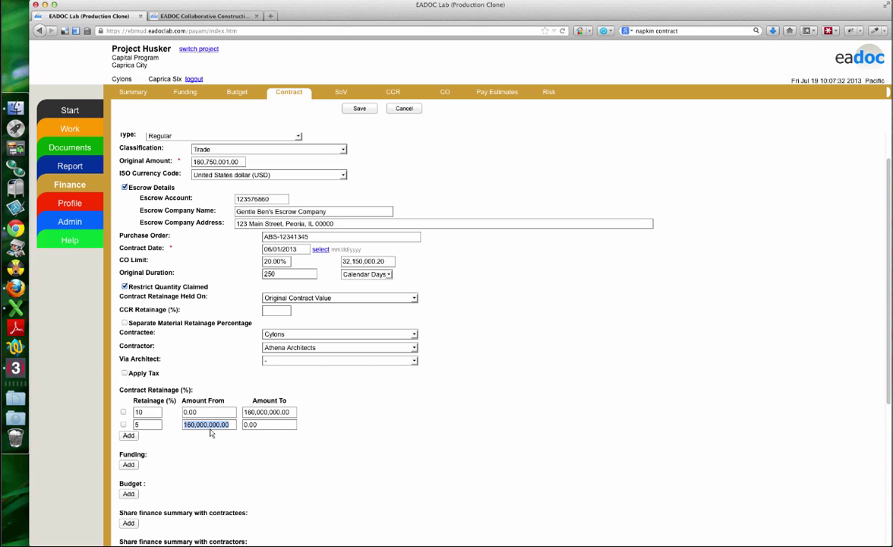
click(248, 394)
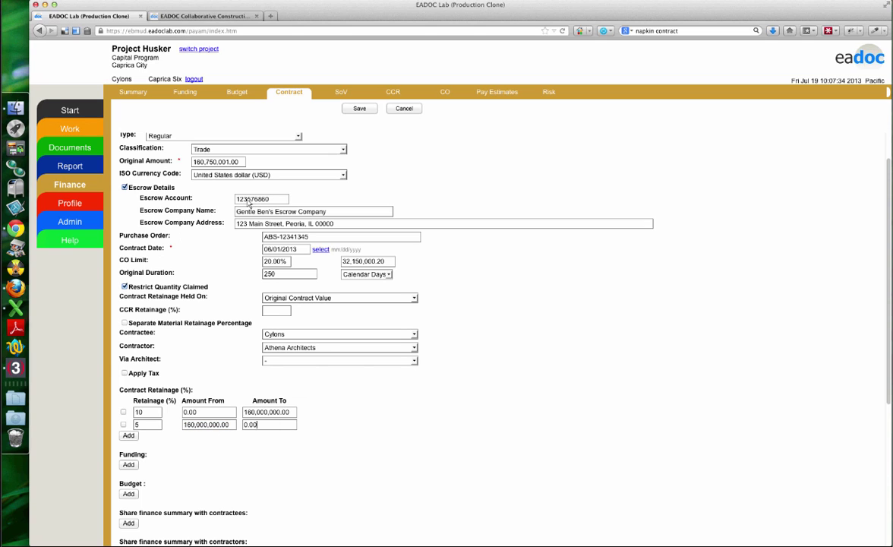
drag(244, 162, 192, 162)
key(ctrl+c)
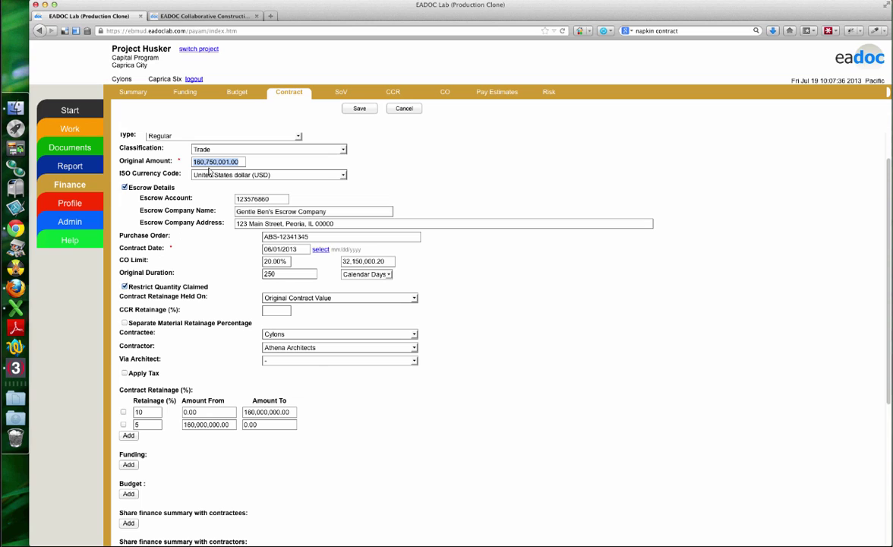
triple_click(258, 425)
key(ctrl+v)
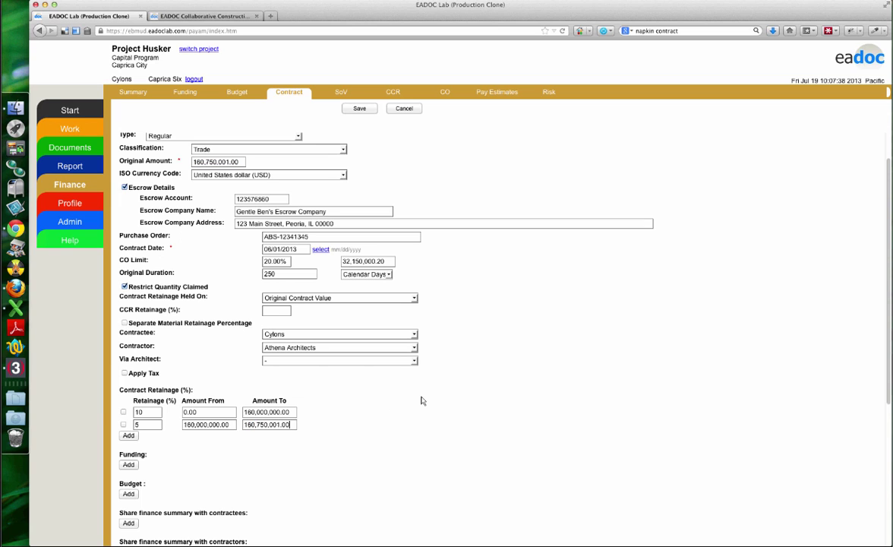
key(Tab)
click(275, 311)
text(7.5)
- Hold contract retainage on Current Contract Value after briefly trying Original Contract Value
click(371, 298)
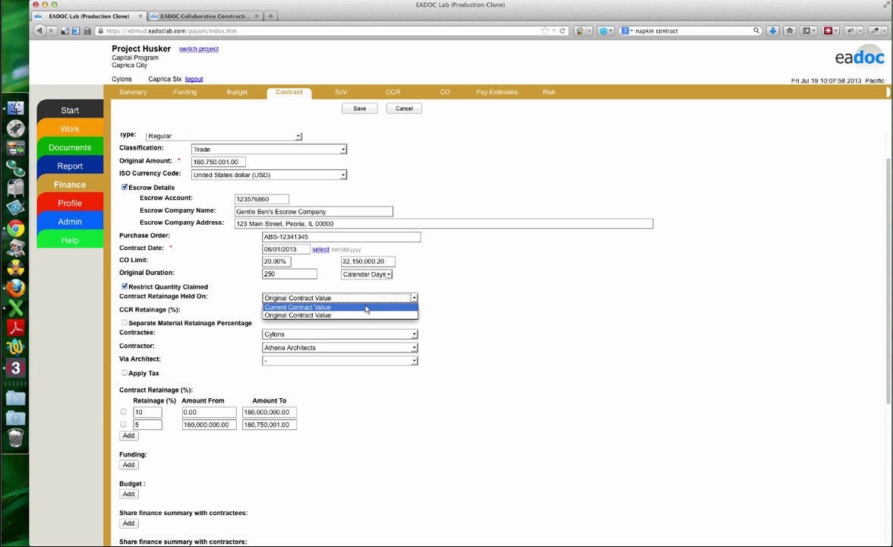
click(366, 306)
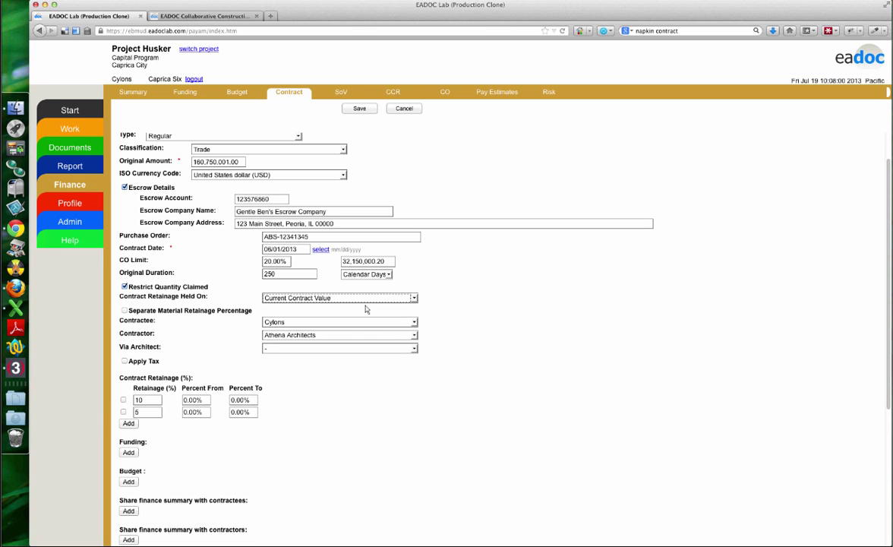
click(366, 299)
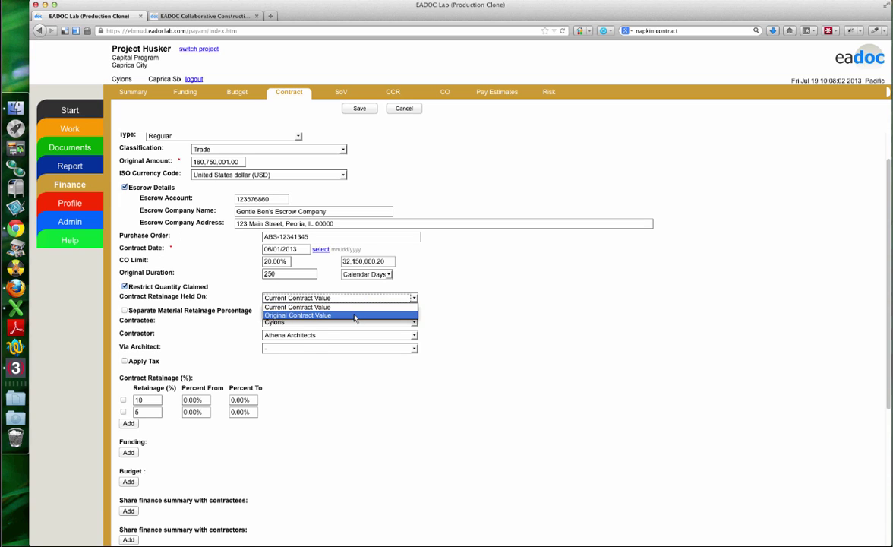
click(355, 315)
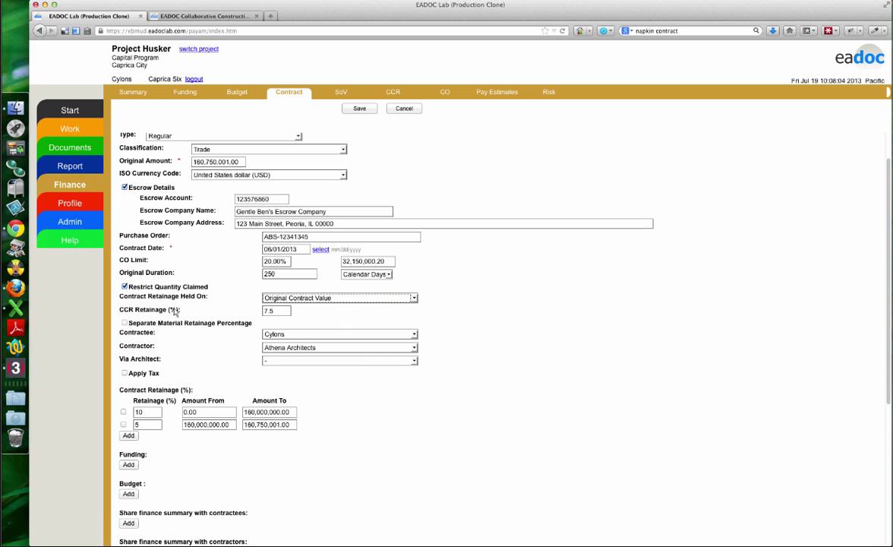
click(268, 313)
click(298, 297)
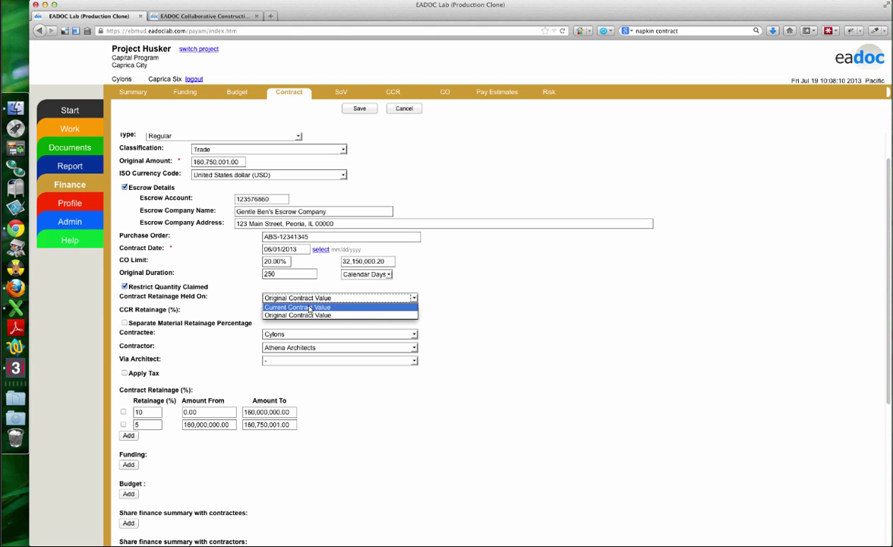
click(309, 307)
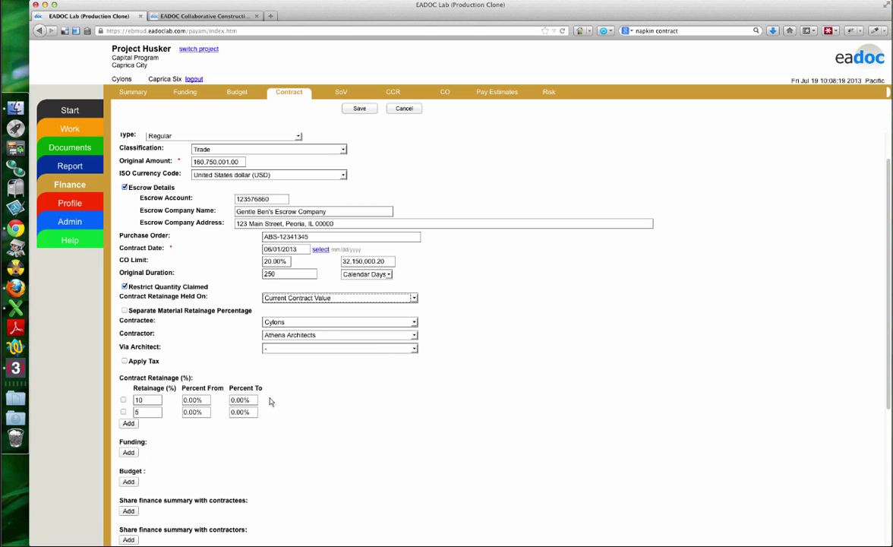
- Give the 10% tier a 0–50% range and the 5% tier a 50–100% range
scroll(271, 401, down, 2)
scroll(268, 371, down, 2)
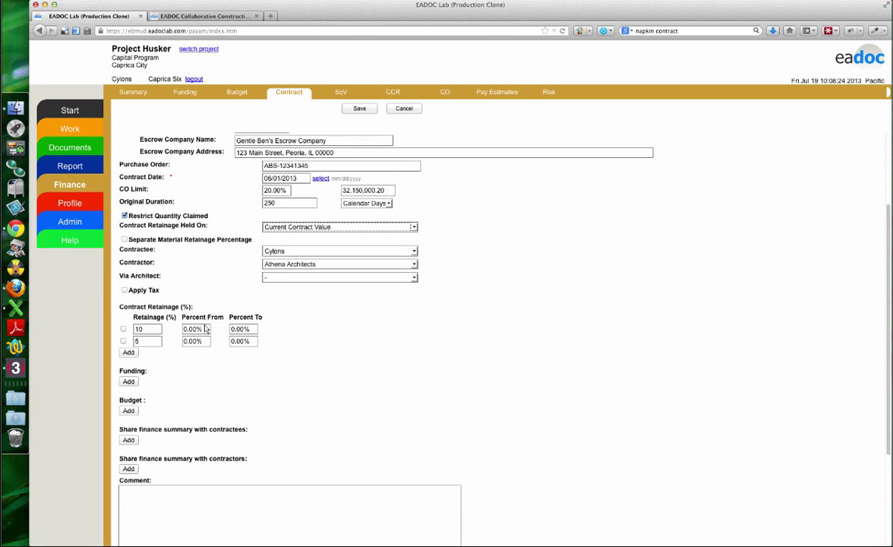
click(149, 332)
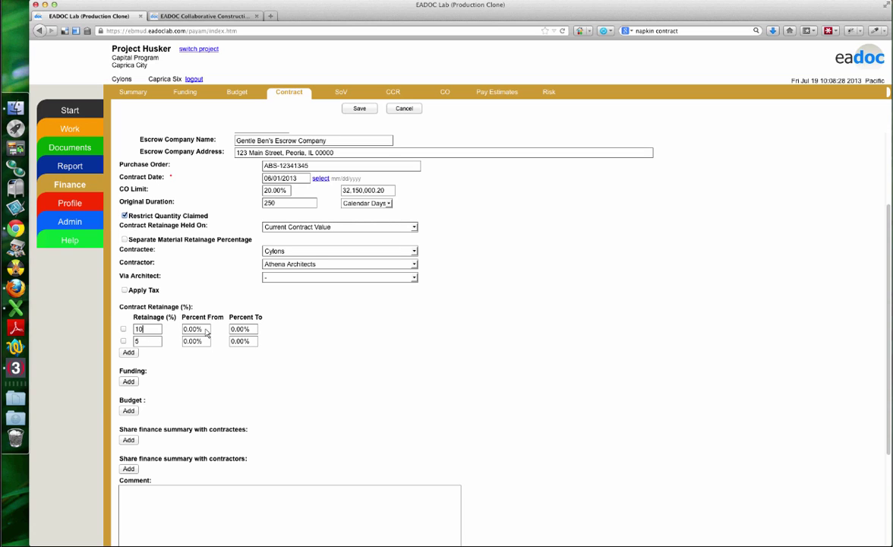
key(Tab)
key(Tab)
text(50)
key(Tab)
key(Tab)
key(Tab)
key(Left)
key(shift+End)
text(50)
key(Tab)
text(100)
key(Tab)
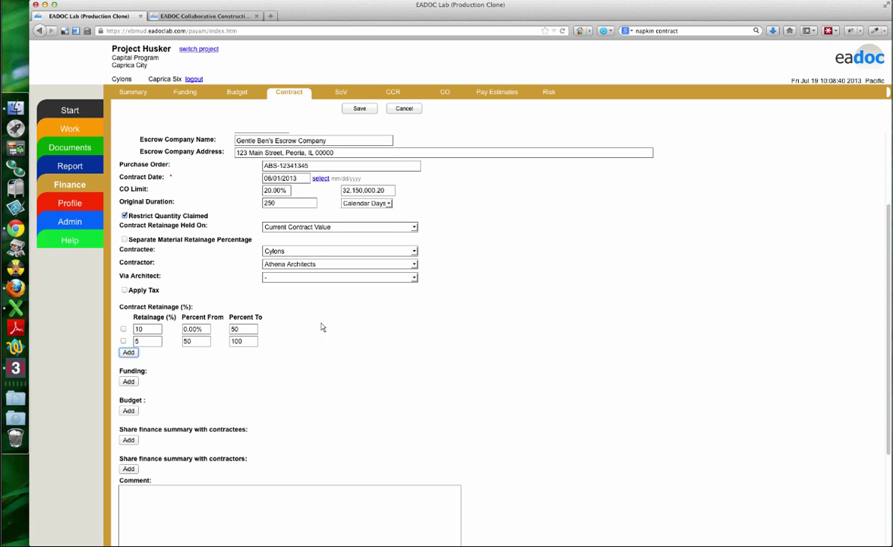
- Save contract HU-13456, reopen it to confirm Cylons as contractee, and save again
click(359, 111)
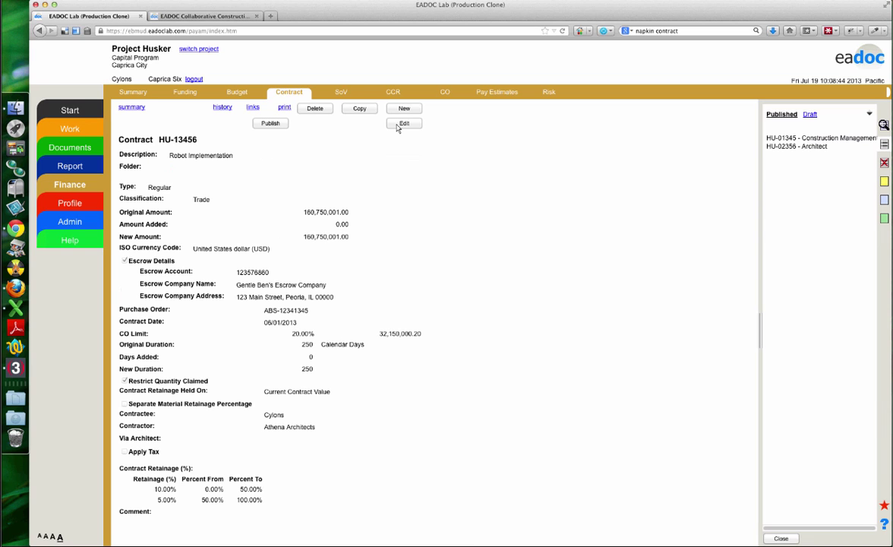
click(403, 124)
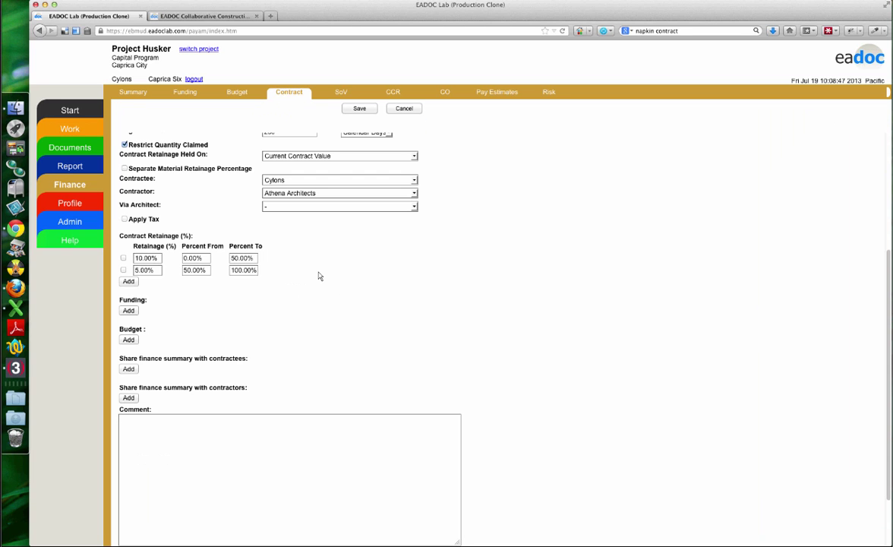
scroll(320, 276, up, 5)
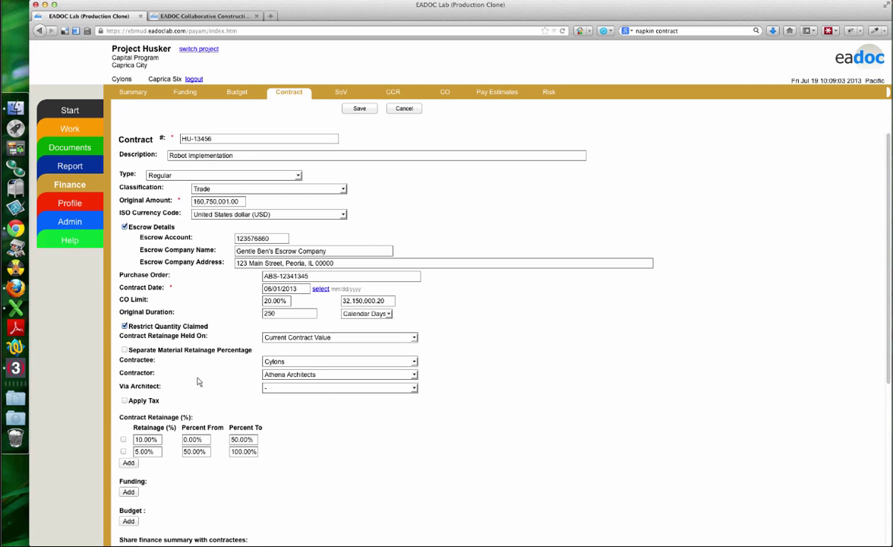
scroll(197, 381, down, 1)
scroll(199, 347, down, 1)
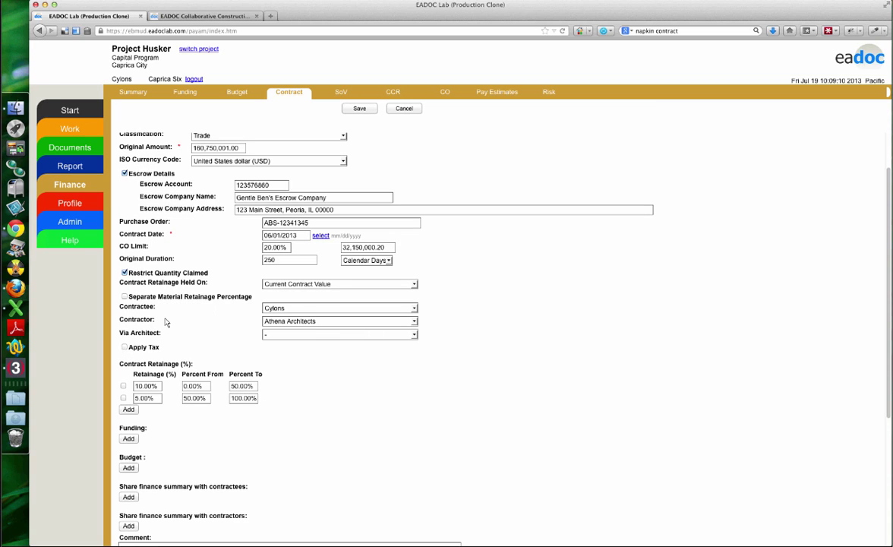
click(288, 307)
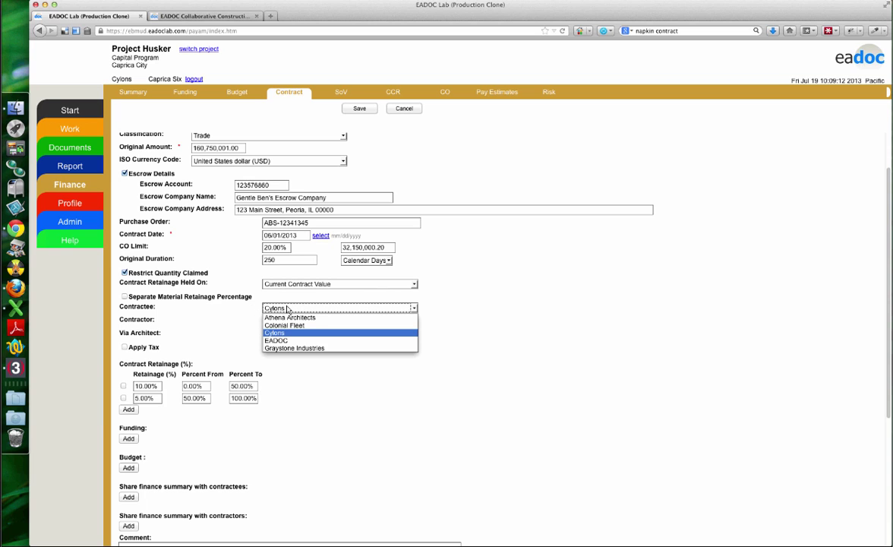
click(456, 289)
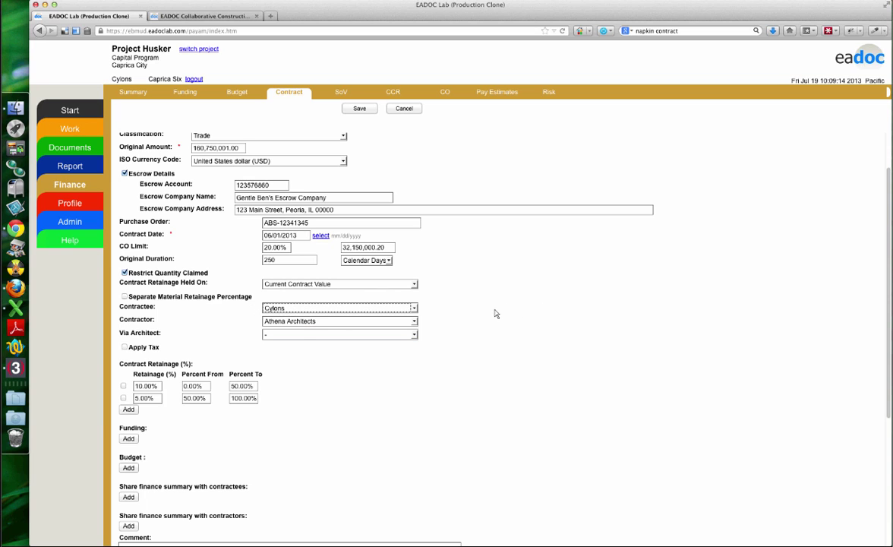
click(361, 110)
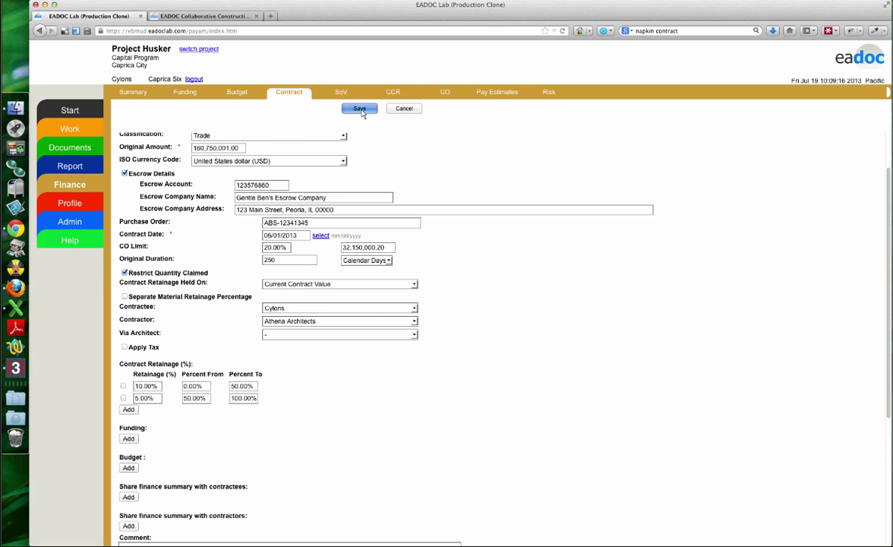
- Open the current user's permissions page from the Profile's User section
click(69, 203)
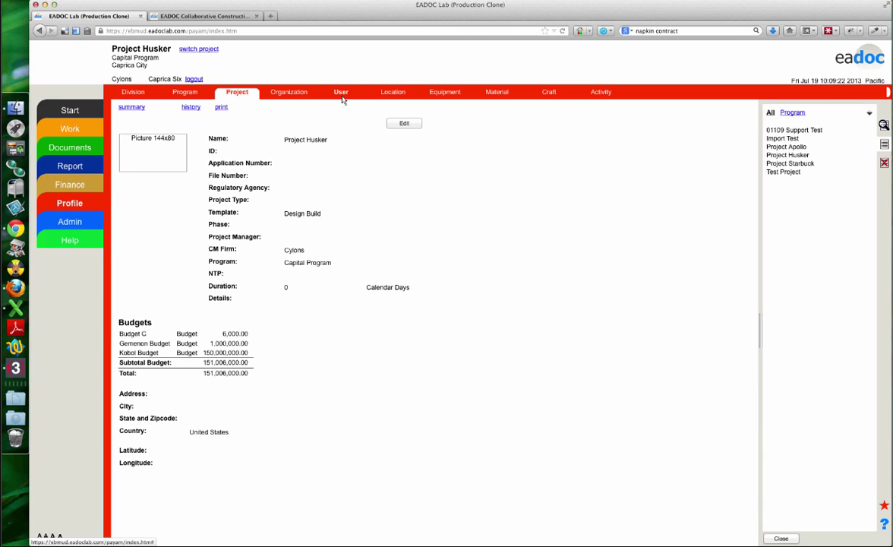
click(340, 93)
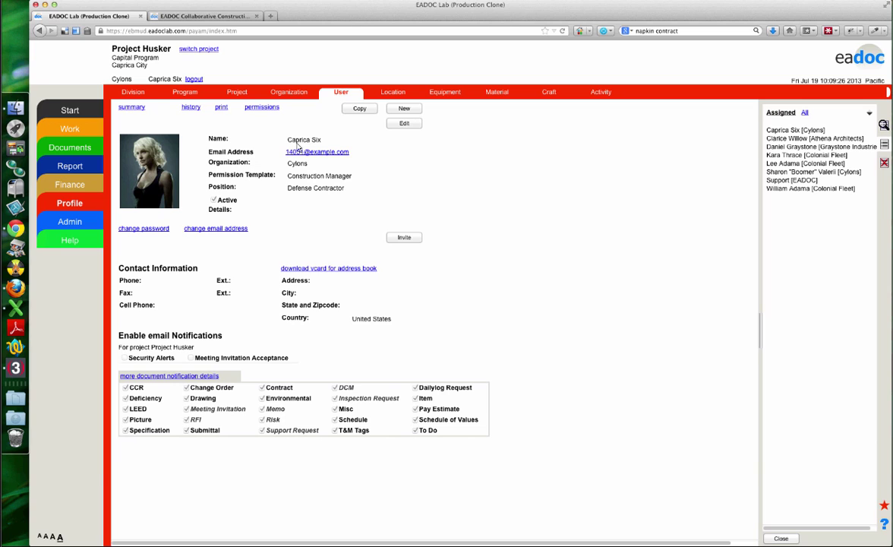
click(251, 107)
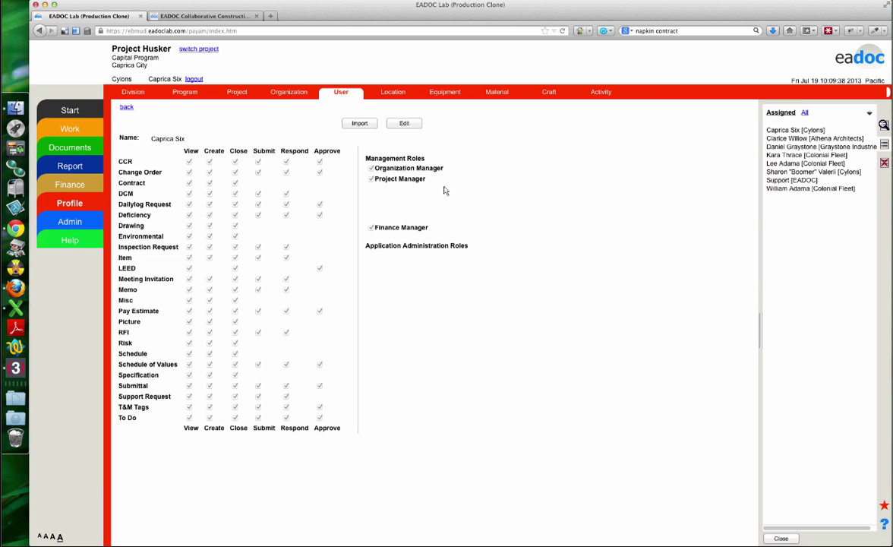
- Open contract HU-13456 from Finance for editing and check the Cylons contractee selection
click(76, 185)
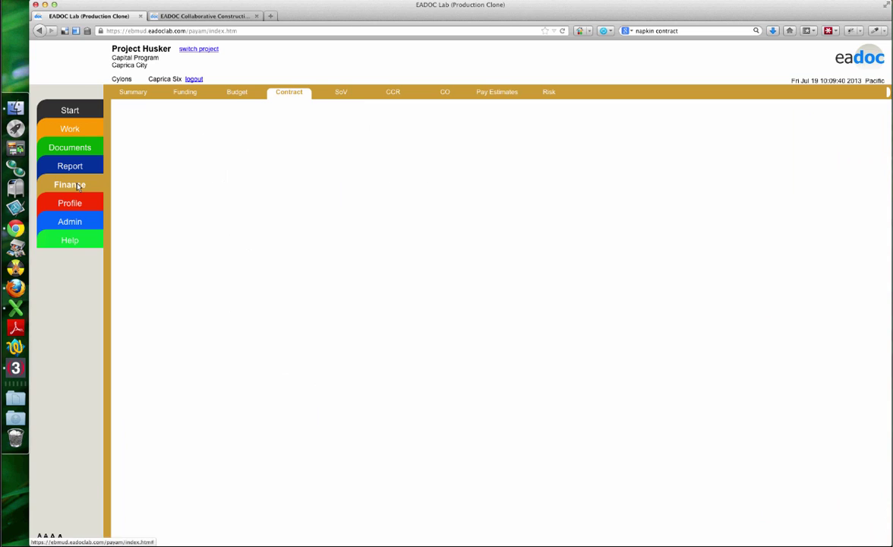
click(395, 128)
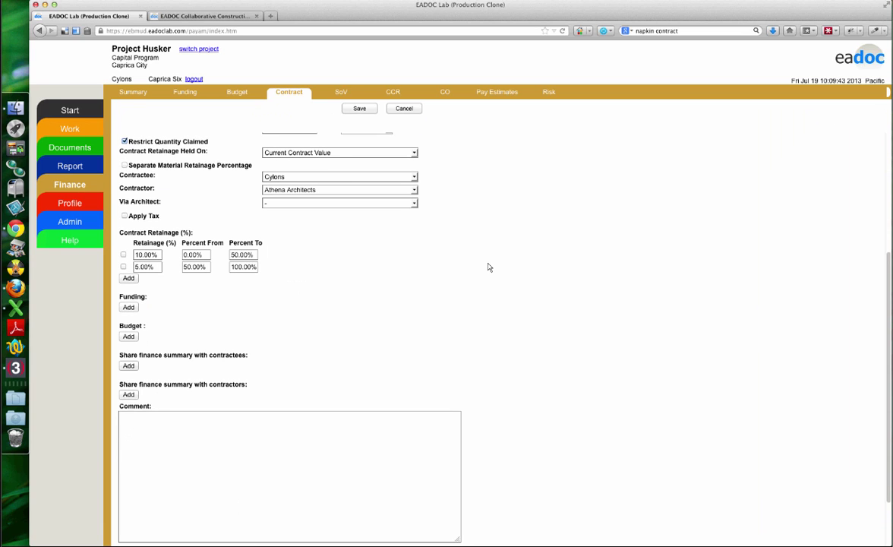
scroll(489, 266, up, 2)
scroll(489, 266, up, 3)
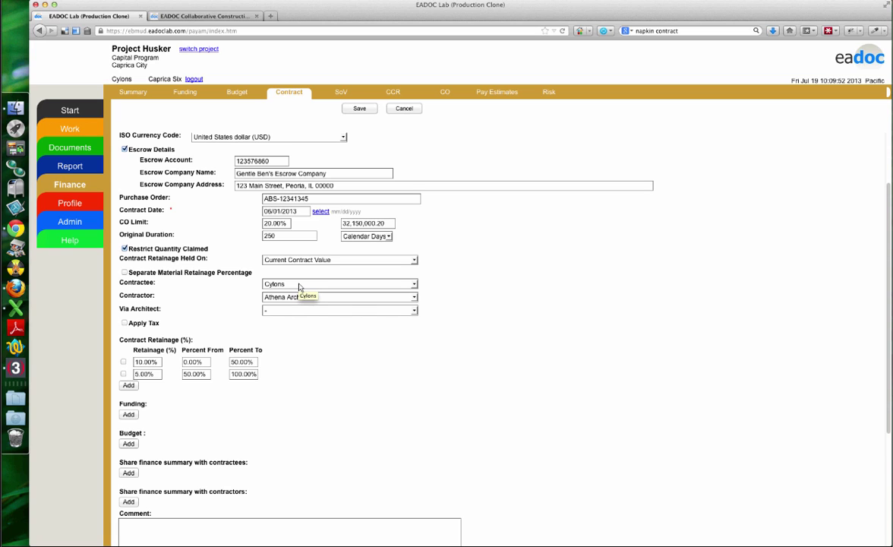
click(300, 285)
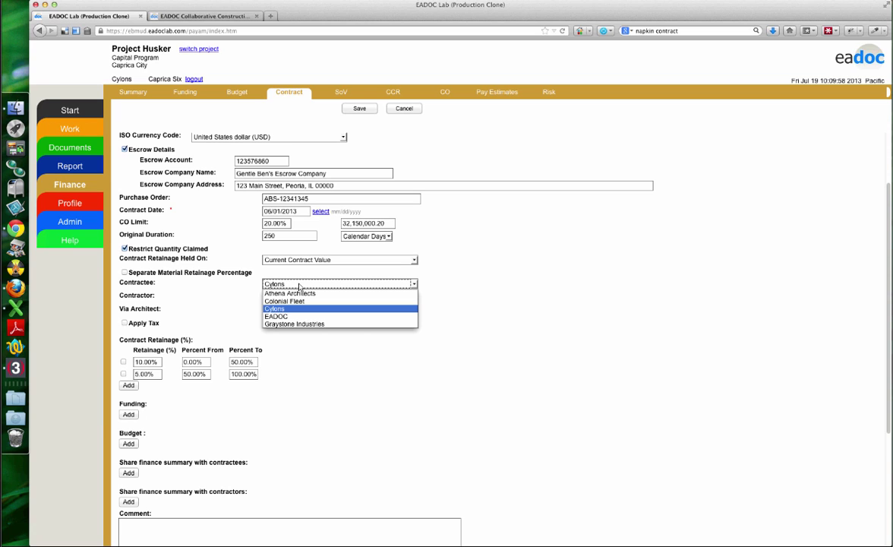
click(304, 308)
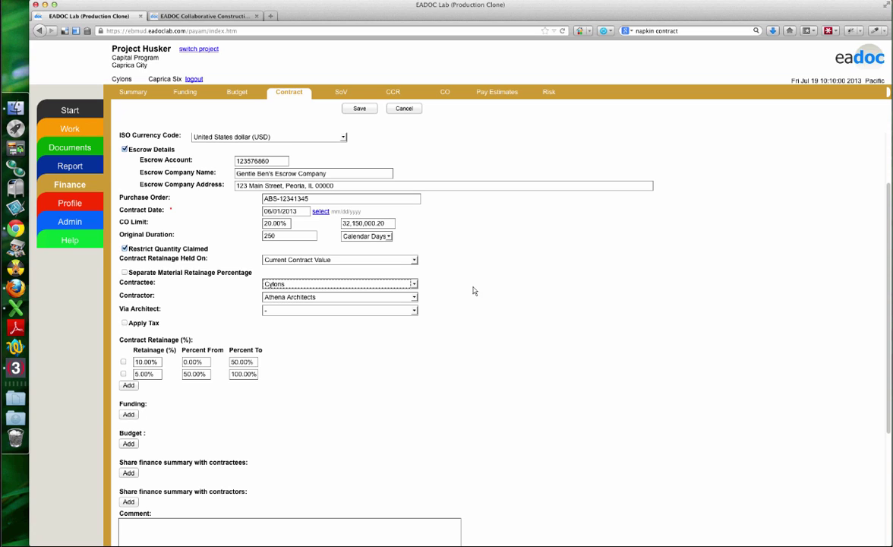
scroll(484, 312, up, 3)
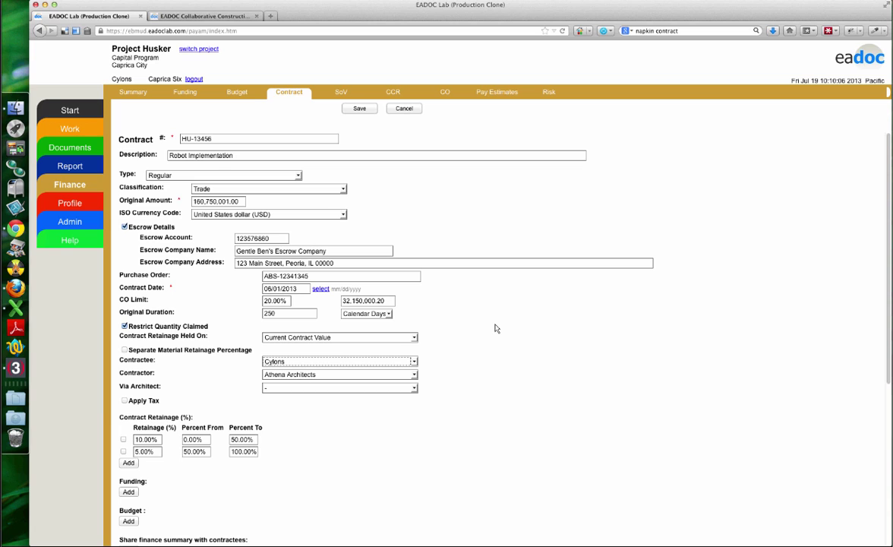
- Set contractee to Colonial Fleet, contractor to Graystone Industries, and via architect to Athena Architects
click(351, 362)
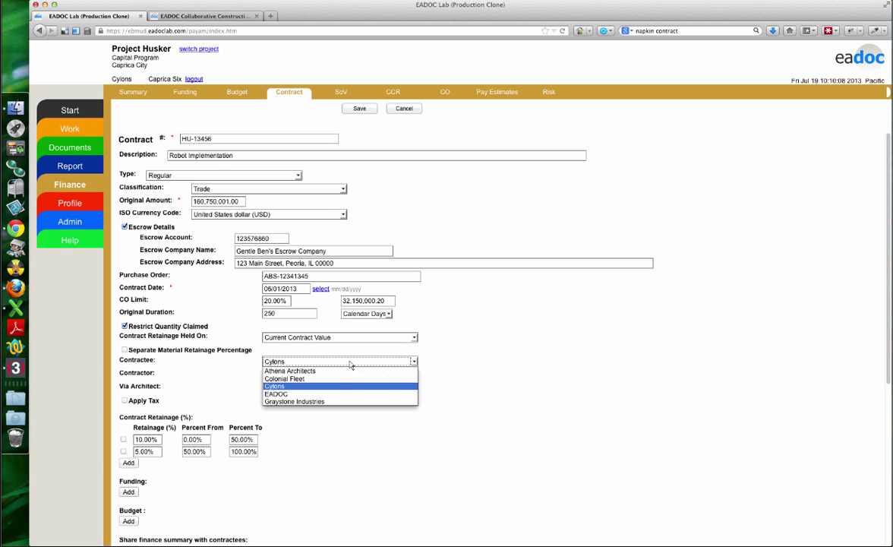
click(311, 401)
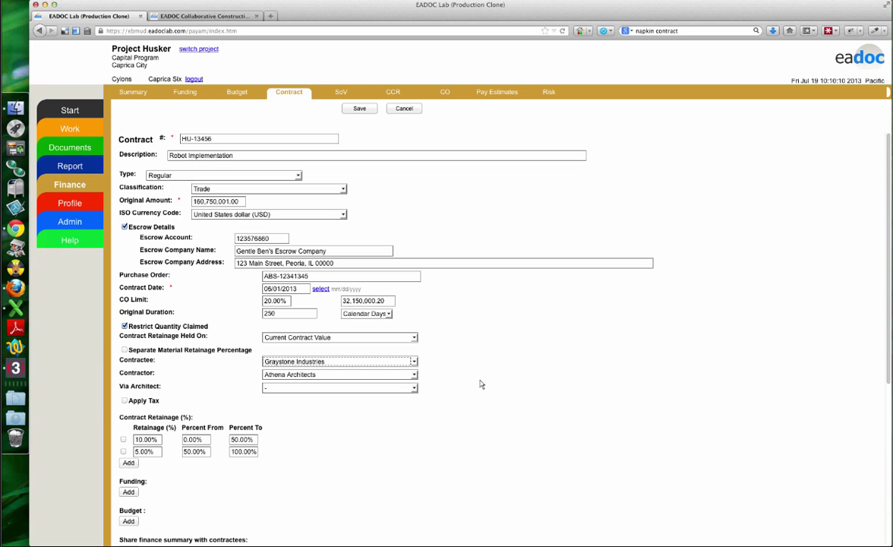
click(369, 362)
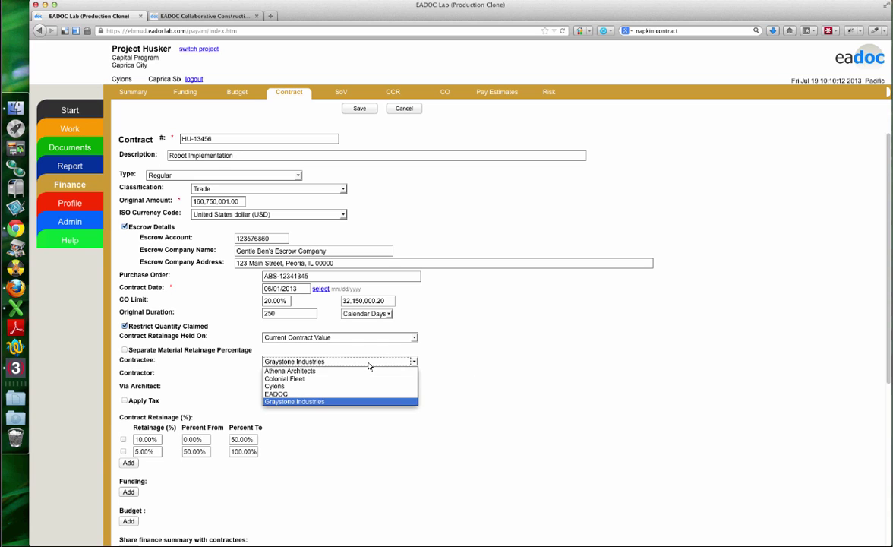
click(360, 378)
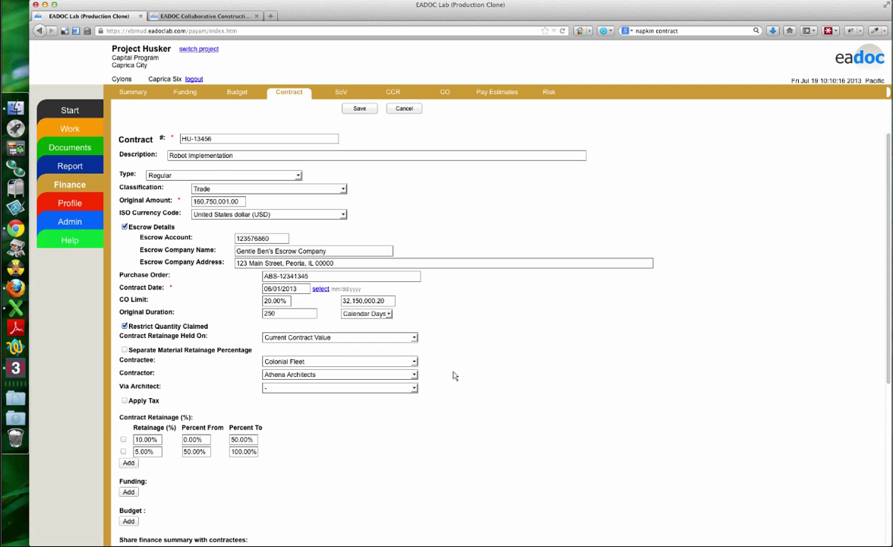
click(352, 375)
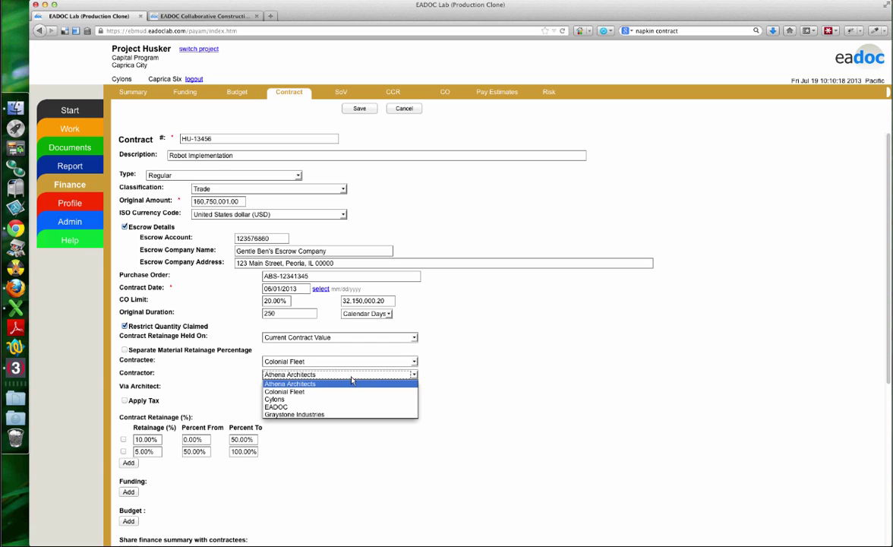
click(339, 414)
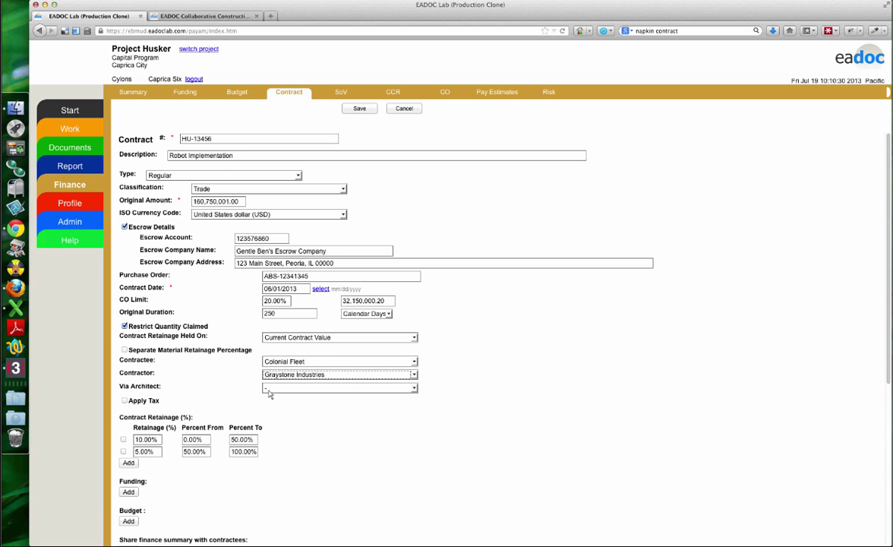
click(269, 391)
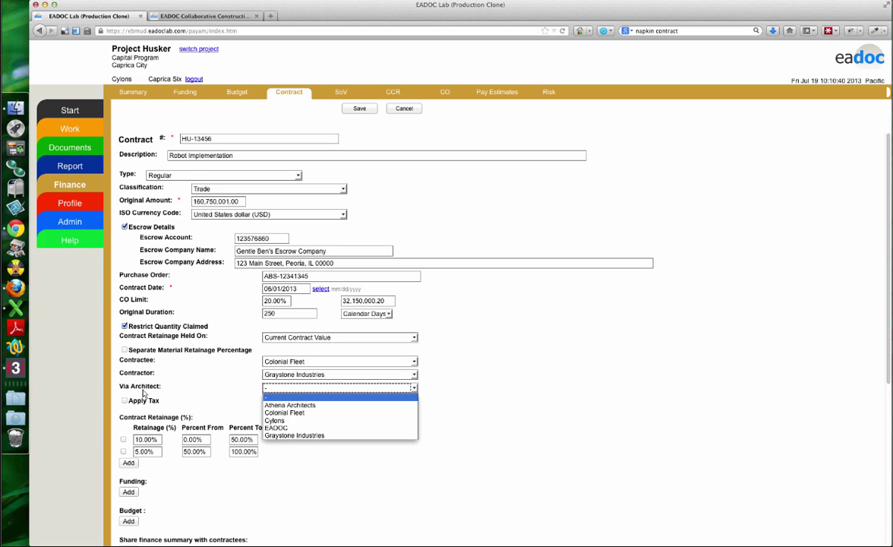
click(290, 405)
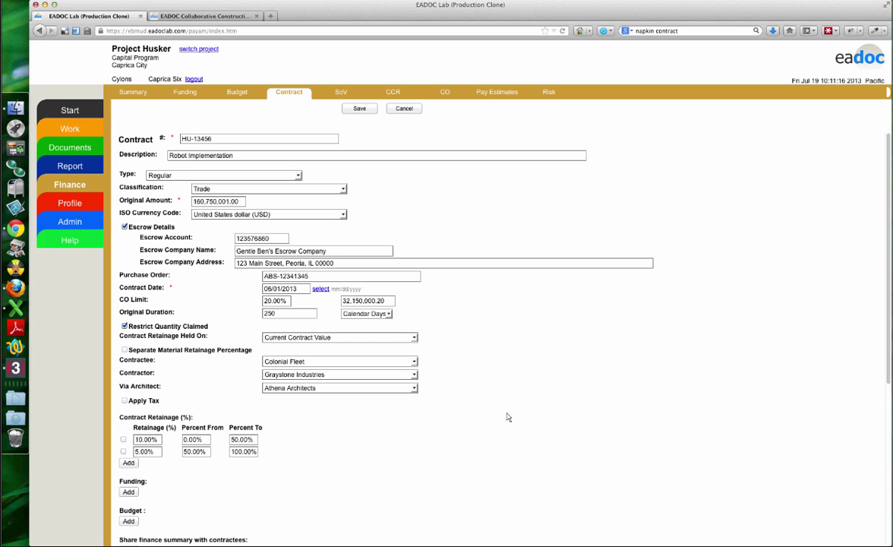
scroll(508, 417, down, 1)
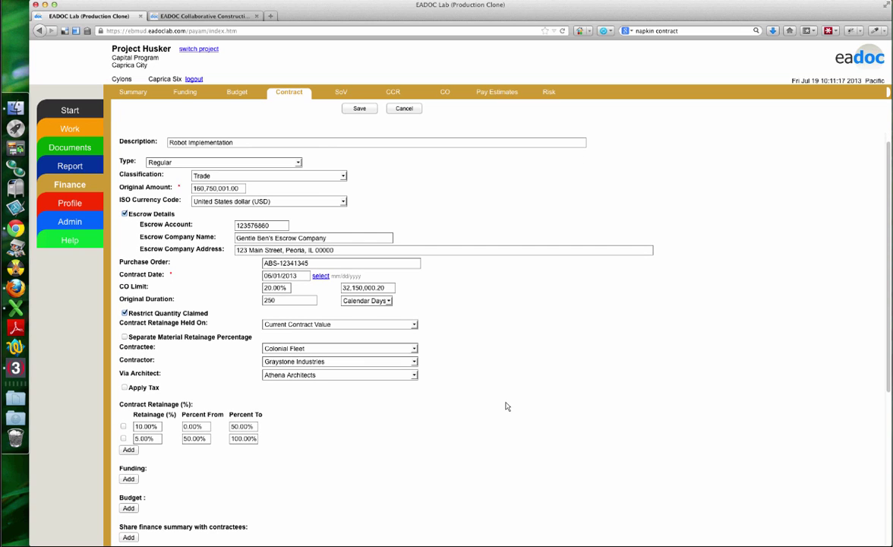
scroll(501, 402, down, 10)
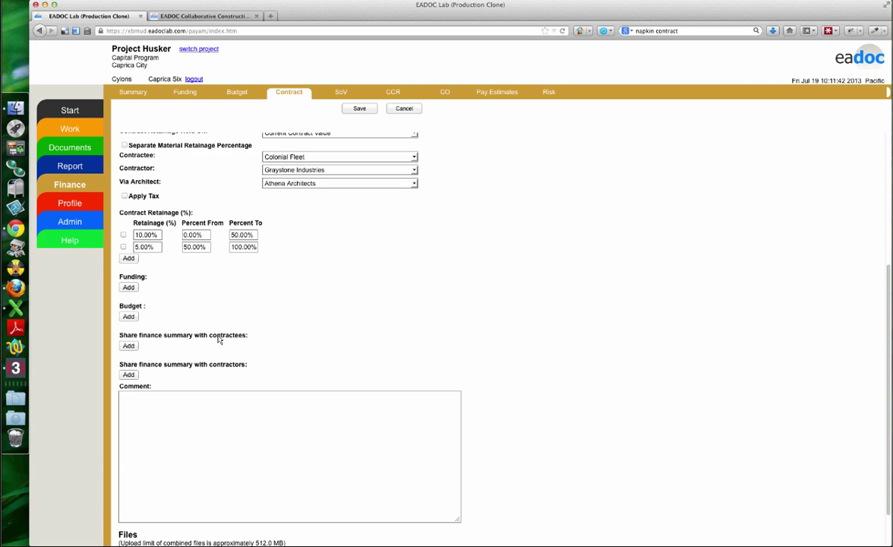
- Share the finance summary with Cylons and Athena Architects, marking the added contractor row deleted
drag(210, 335, 252, 341)
click(129, 346)
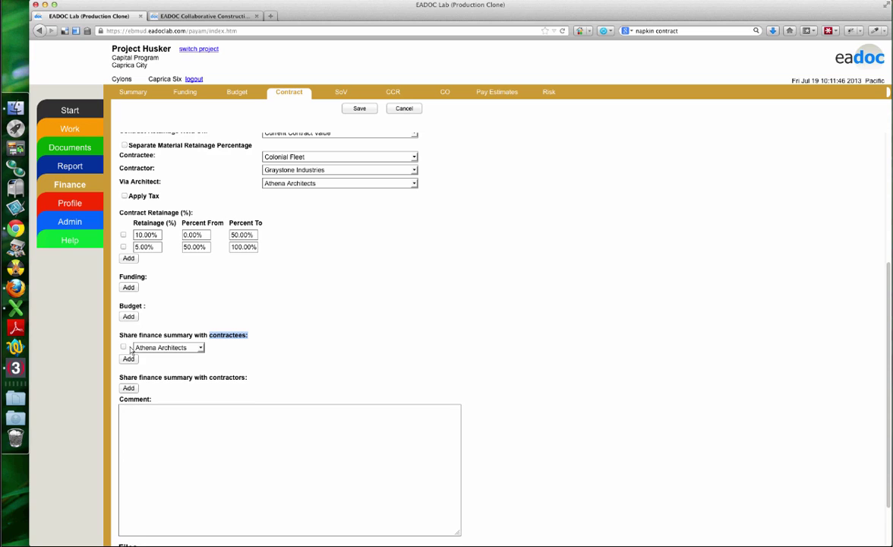
click(169, 348)
click(152, 372)
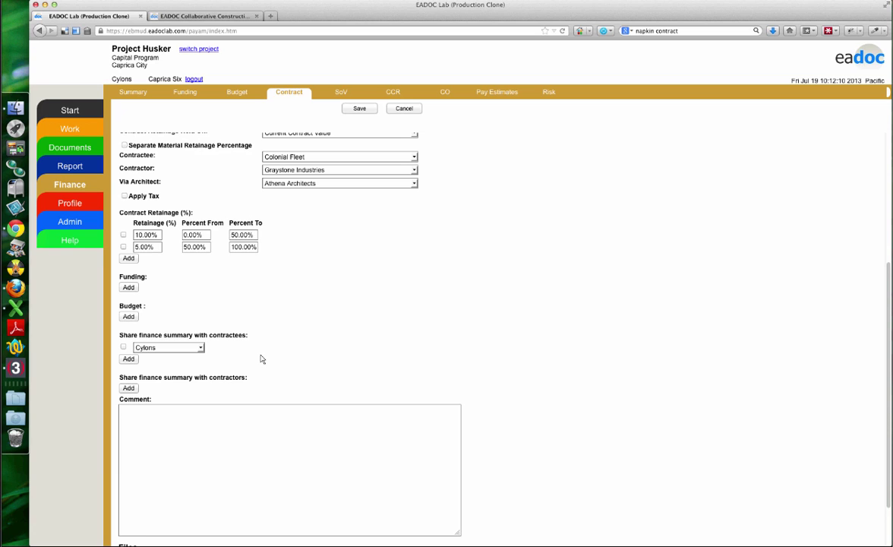
click(128, 388)
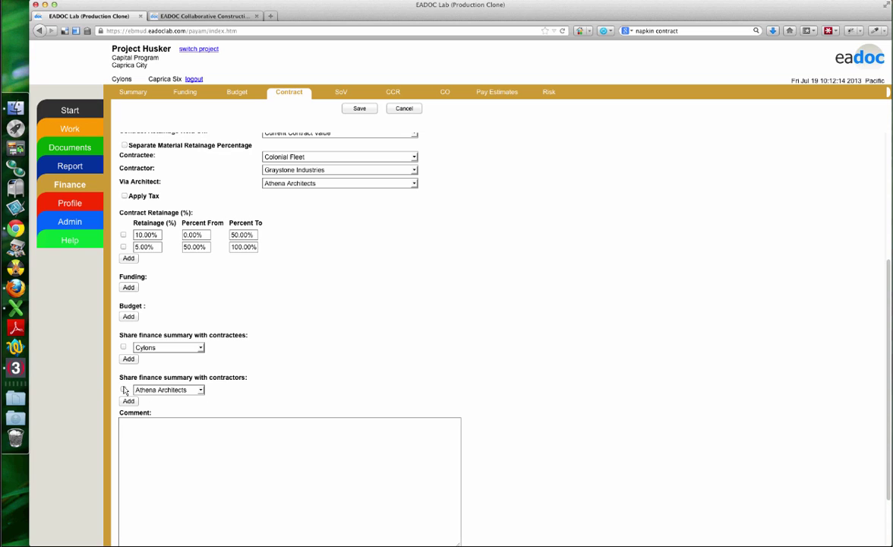
click(123, 390)
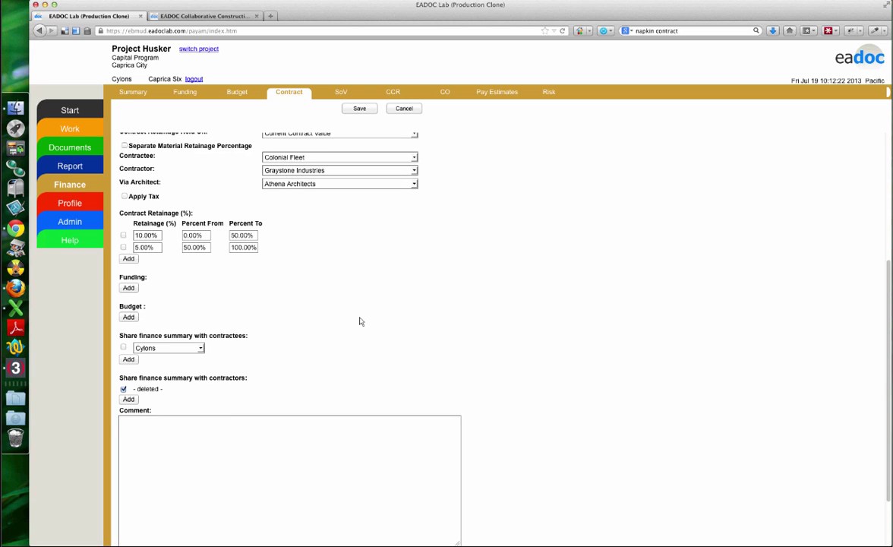
scroll(361, 321, up, 1)
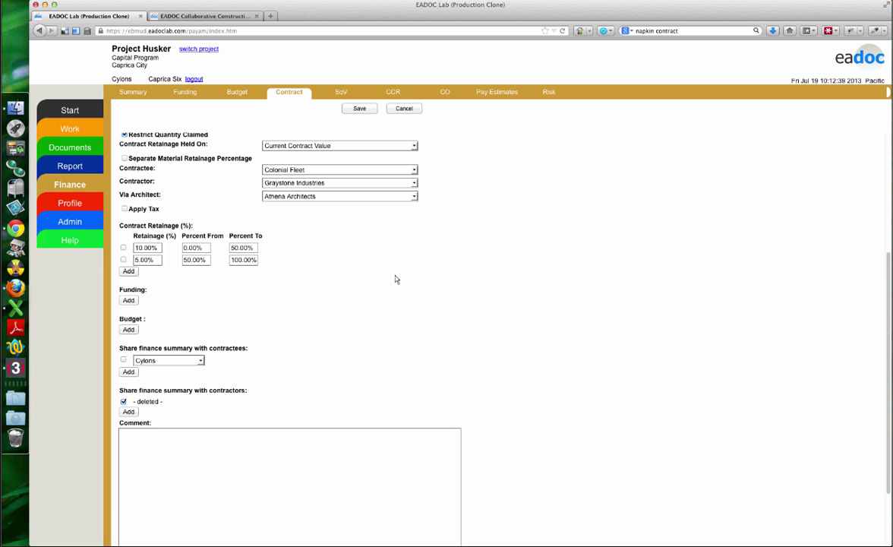
scroll(395, 280, up, 2)
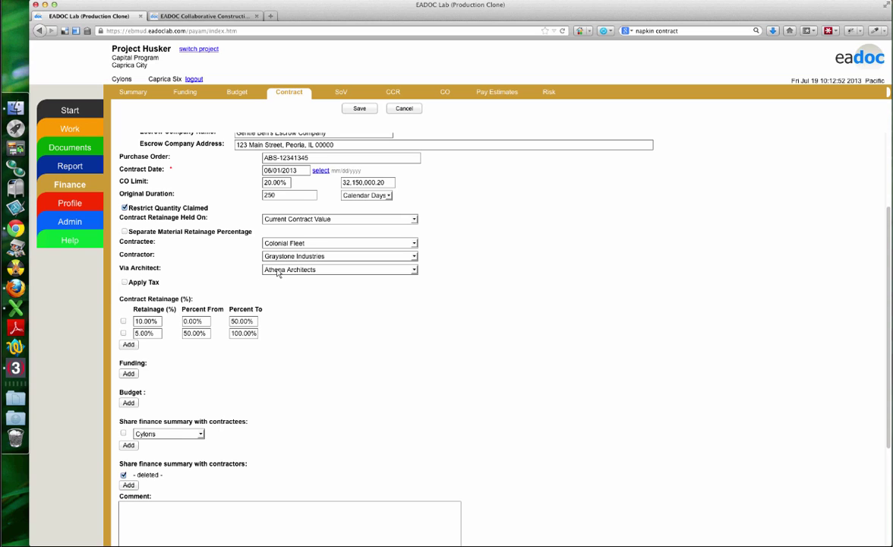
click(128, 445)
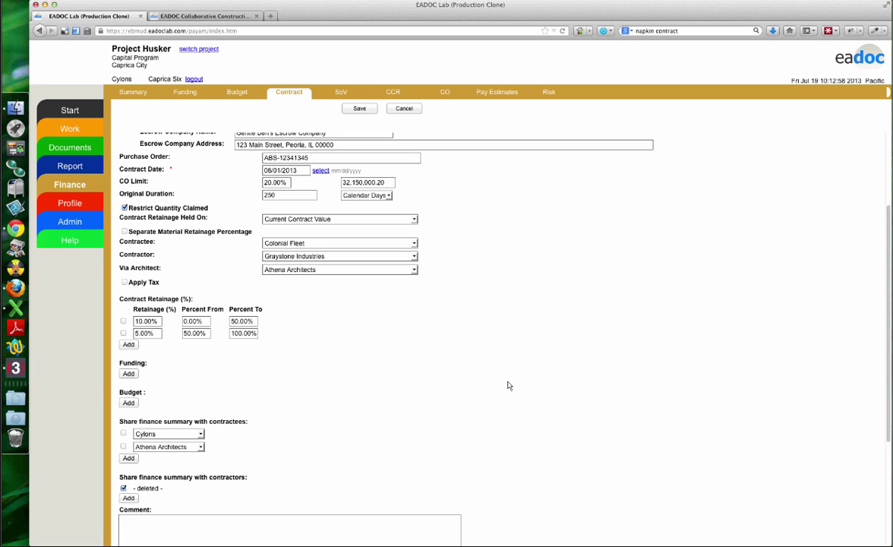
- Save and publish contract HU-13456, then return to the contract list
click(360, 110)
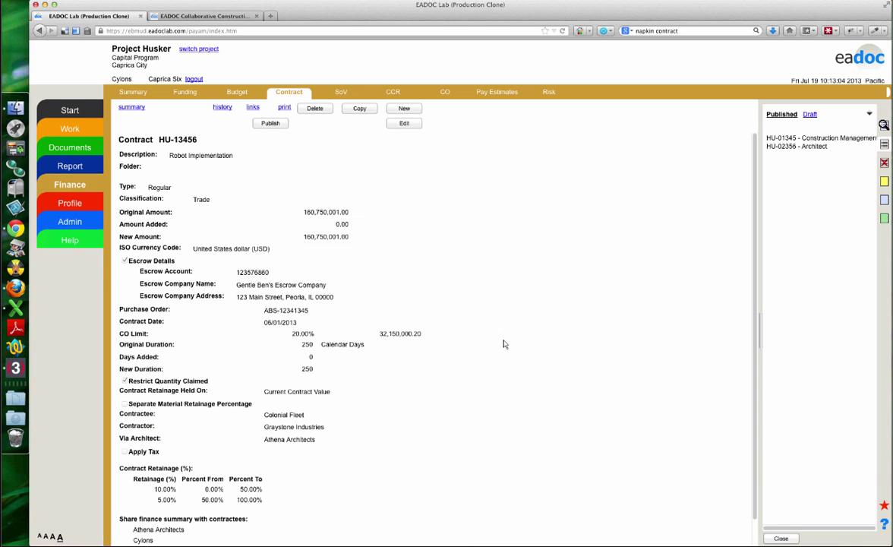
scroll(508, 342, down, 1)
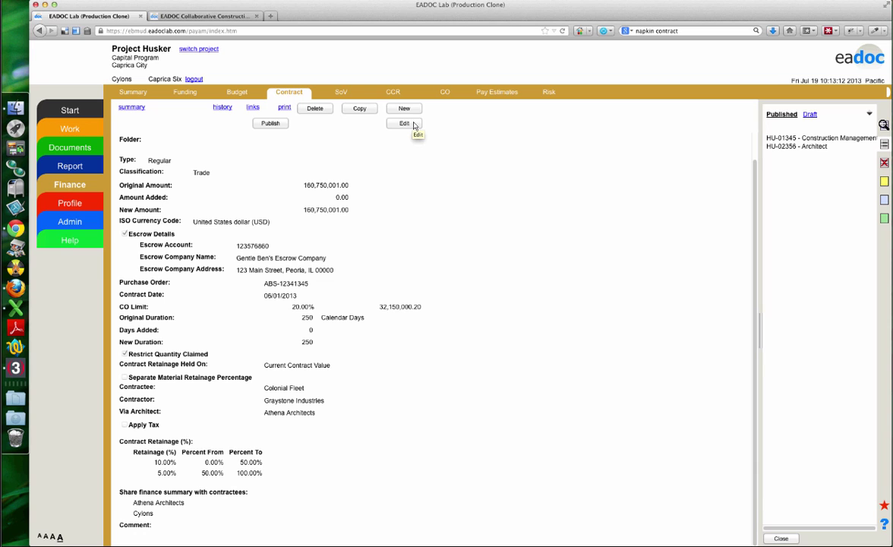
click(258, 127)
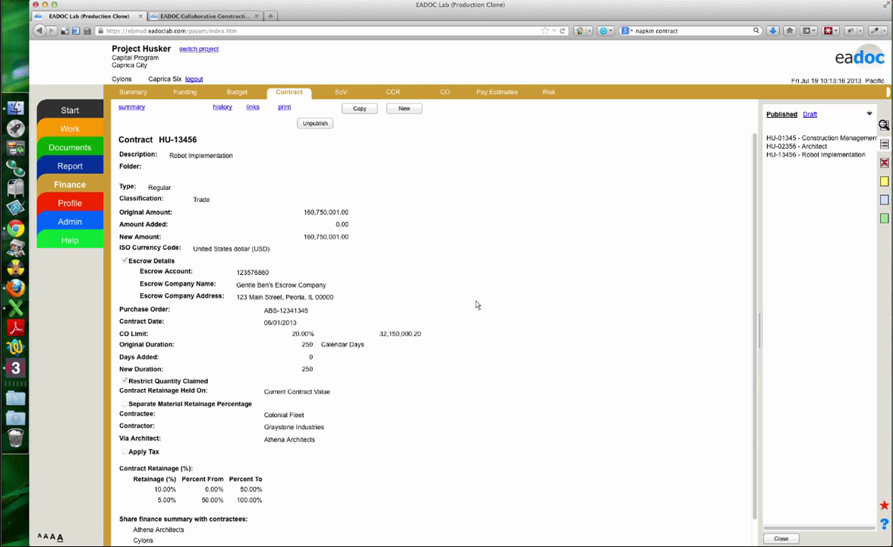
scroll(477, 304, down, 2)
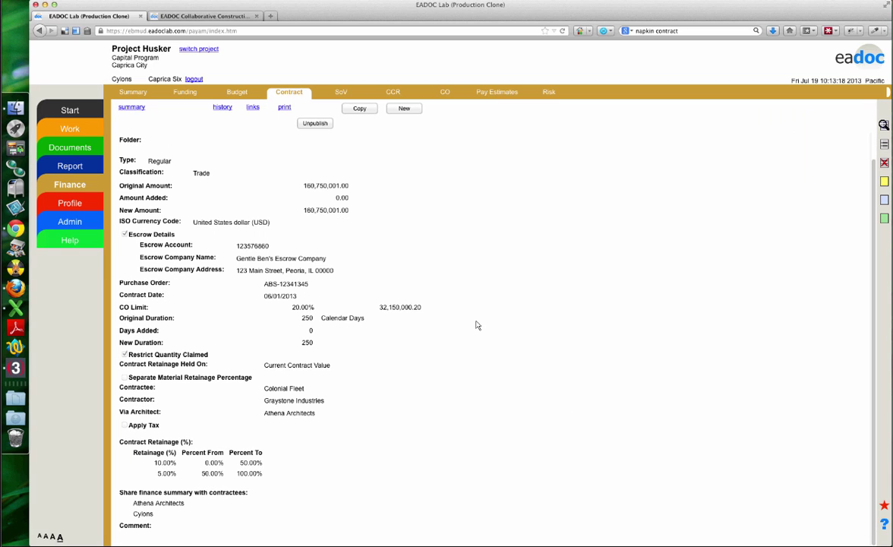
scroll(385, 308, up, 2)
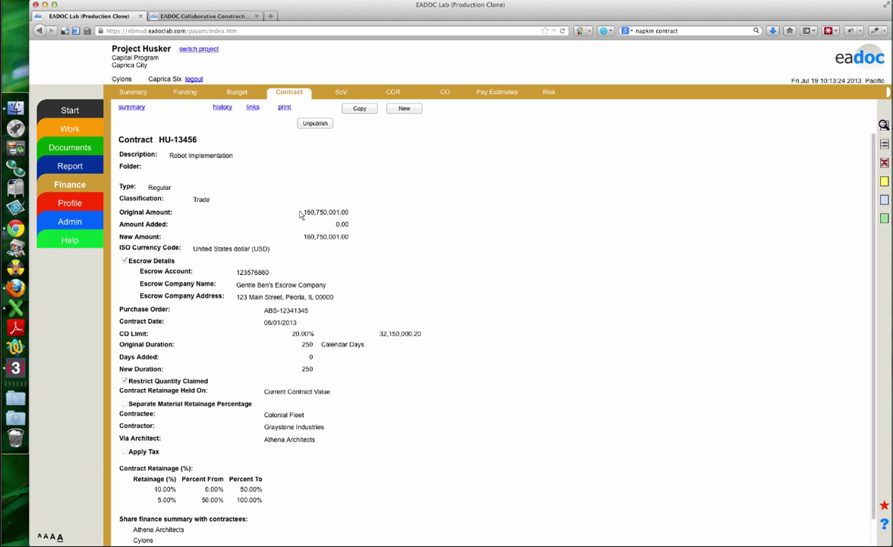
click(131, 108)
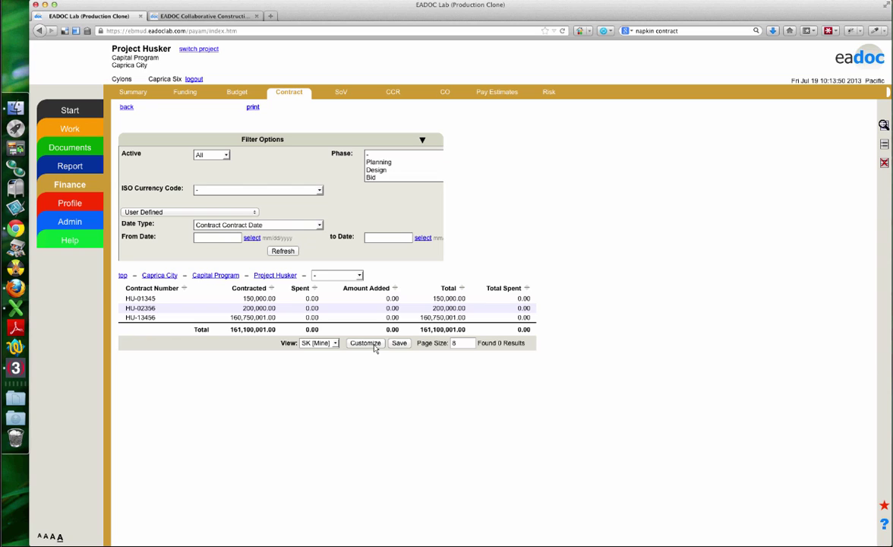
- Add Contractee, Contractor, CO Limit % and Classification columns and save the view as SK
click(373, 346)
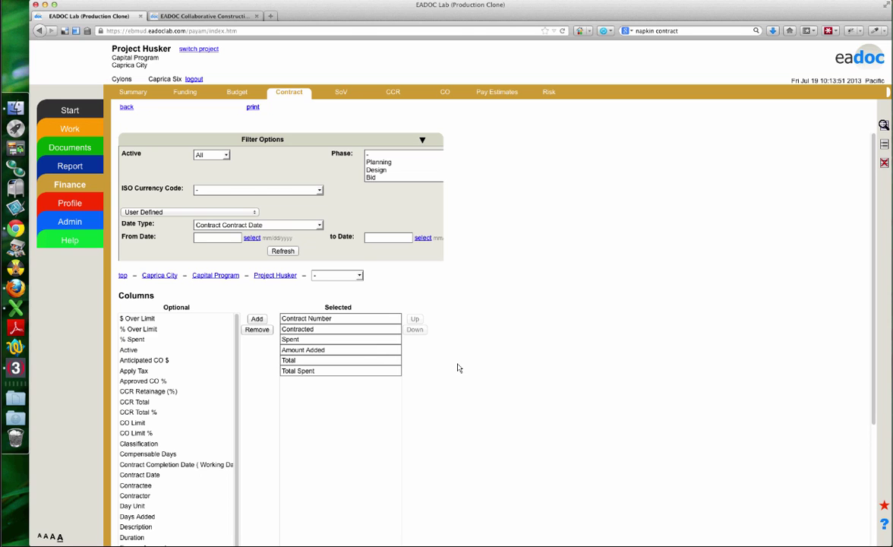
scroll(458, 368, down, 5)
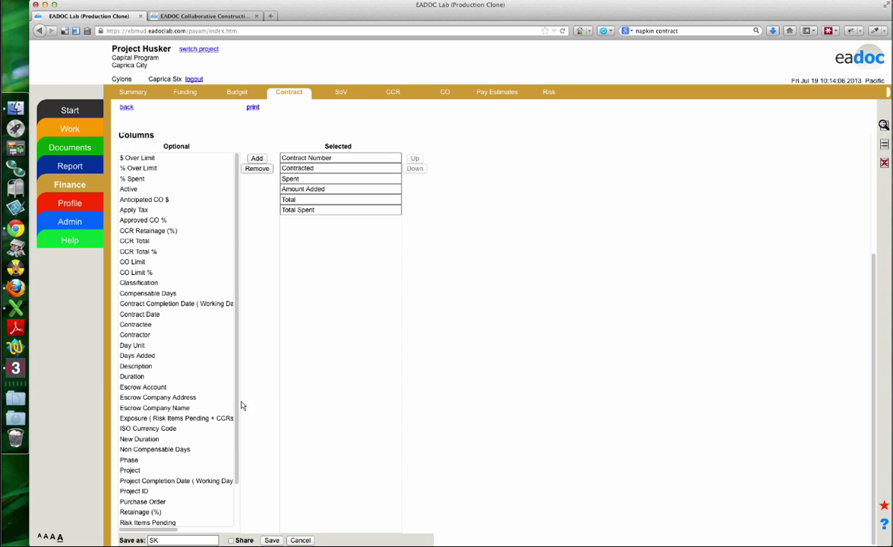
scroll(227, 403, down, 1)
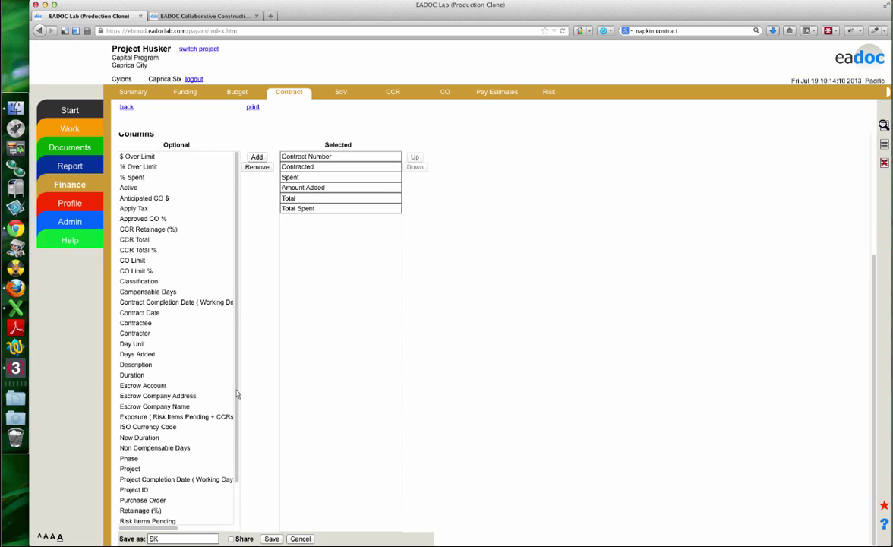
double_click(132, 327)
double_click(133, 323)
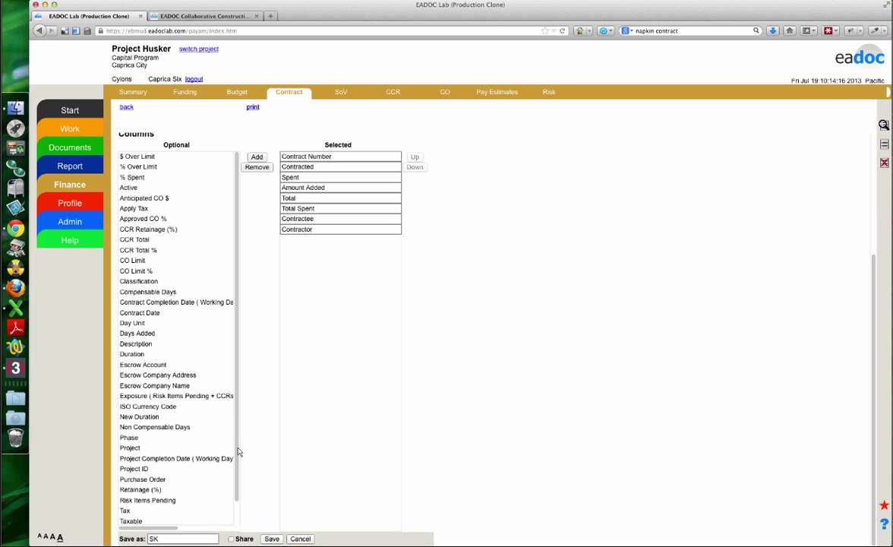
drag(237, 451, 226, 339)
click(142, 273)
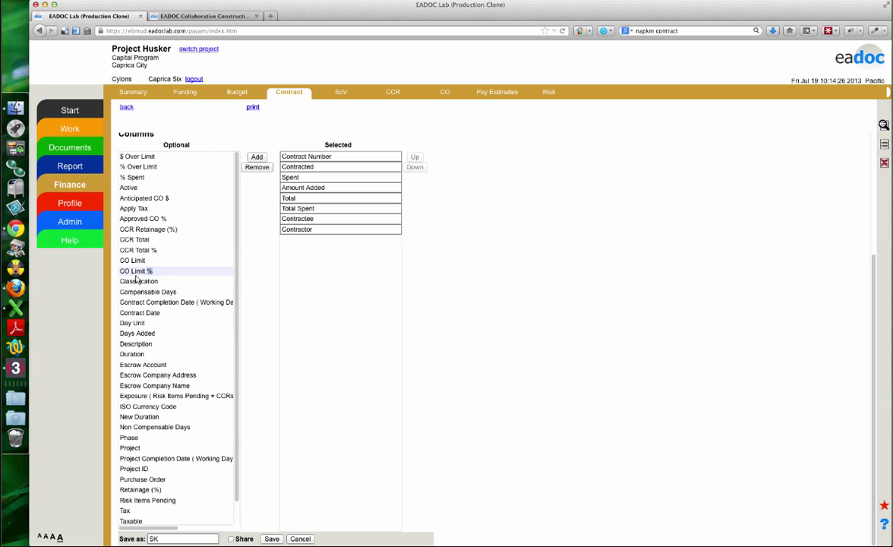
double_click(137, 275)
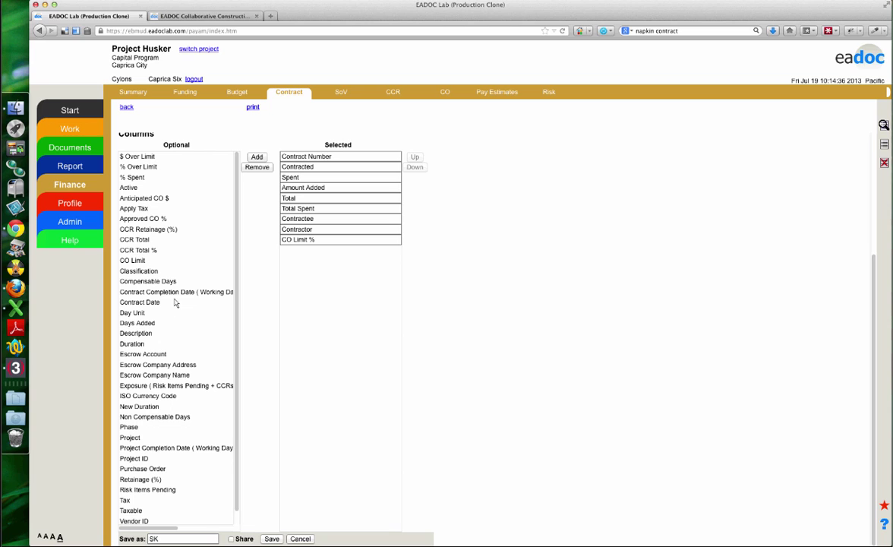
scroll(175, 302, up, 1)
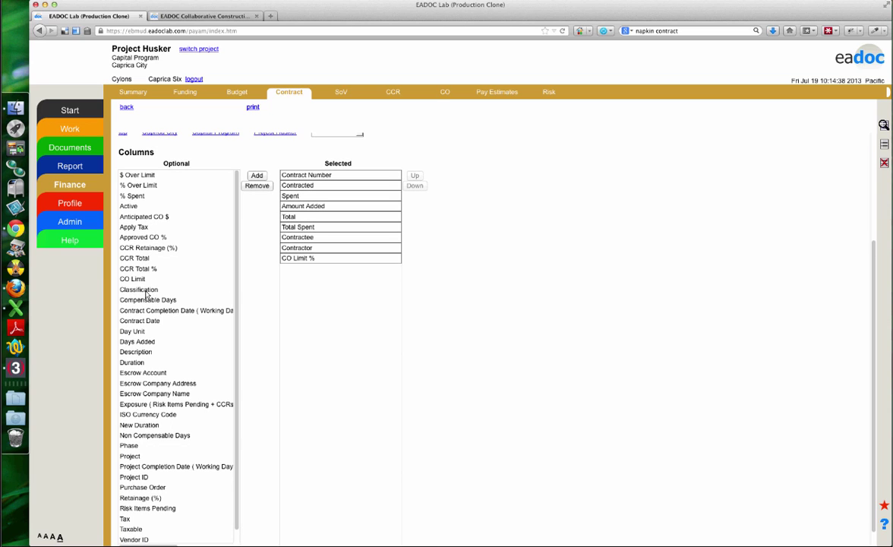
double_click(151, 289)
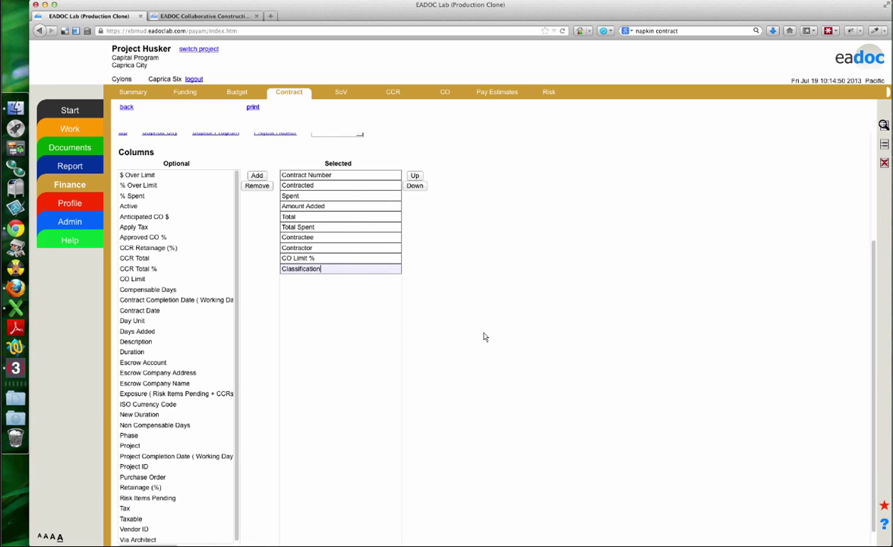
scroll(485, 336, down, 2)
click(250, 495)
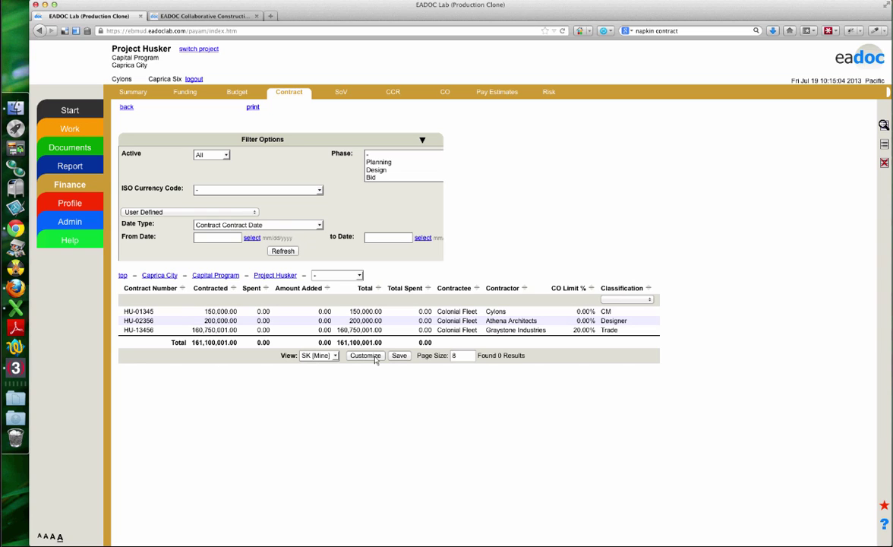
- In the contract list column customization, move Contractor to the front of the column order
click(365, 356)
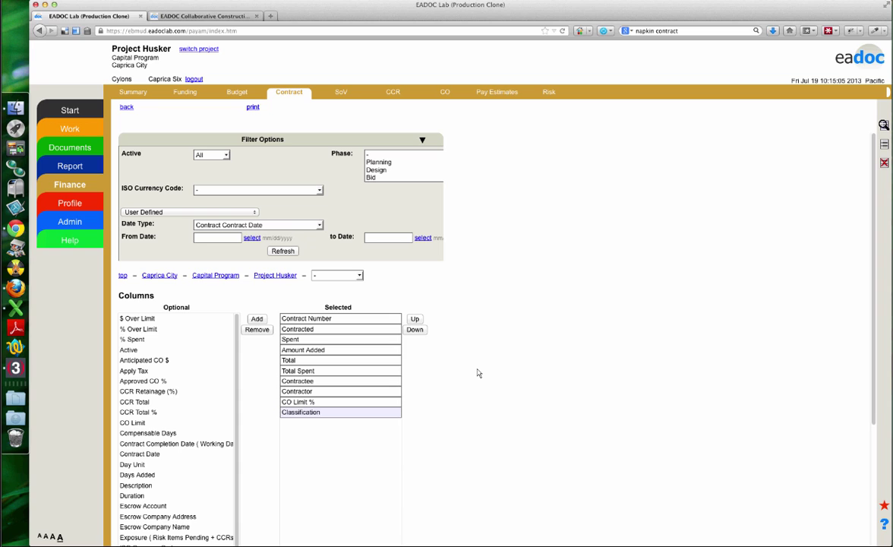
scroll(478, 372, down, 3)
click(343, 304)
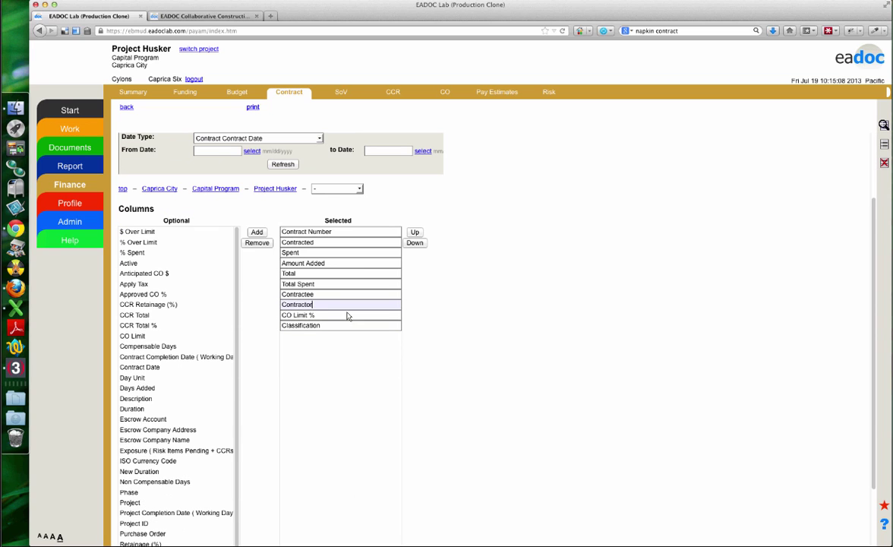
click(415, 233)
click(415, 233)
click(415, 233)
click(416, 233)
click(415, 233)
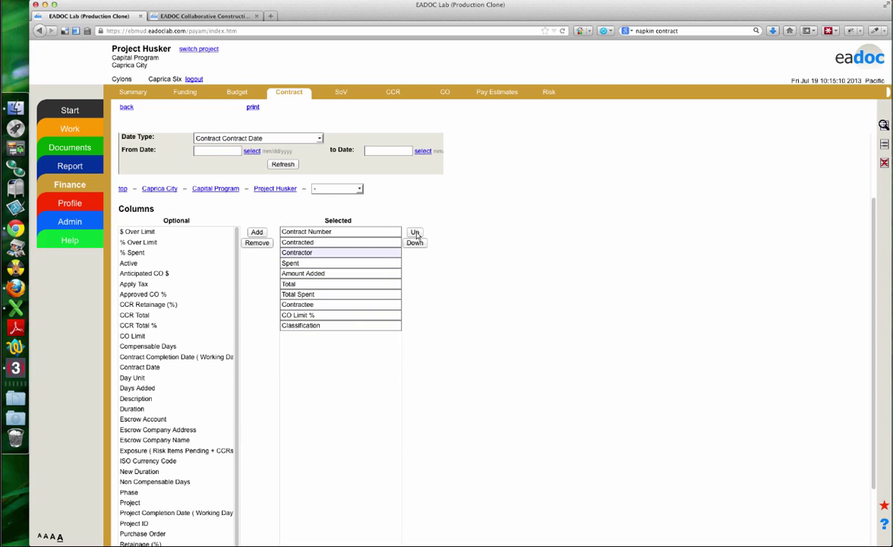
click(416, 233)
click(415, 233)
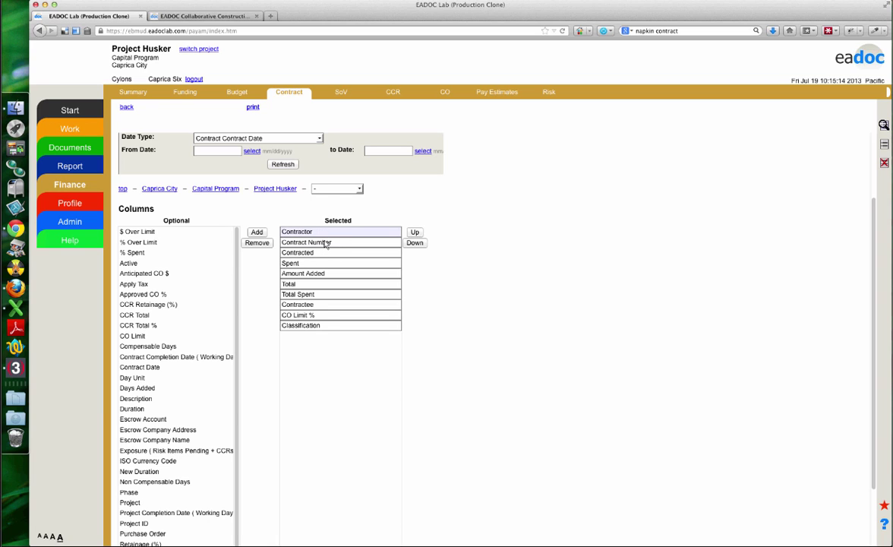
- Move the Classification and CO Limit % columns four positions earlier each
click(318, 326)
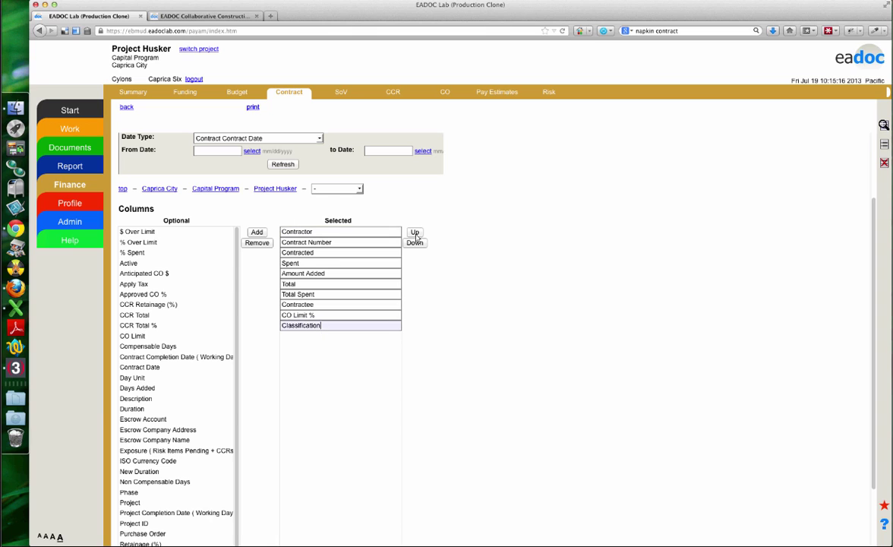
click(415, 233)
click(415, 233)
click(415, 233)
click(415, 233)
click(416, 233)
click(415, 233)
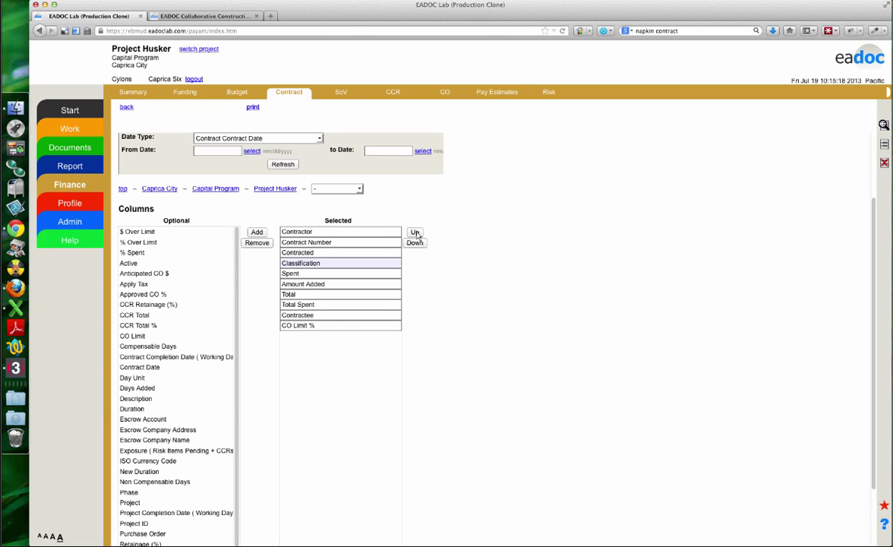
click(415, 233)
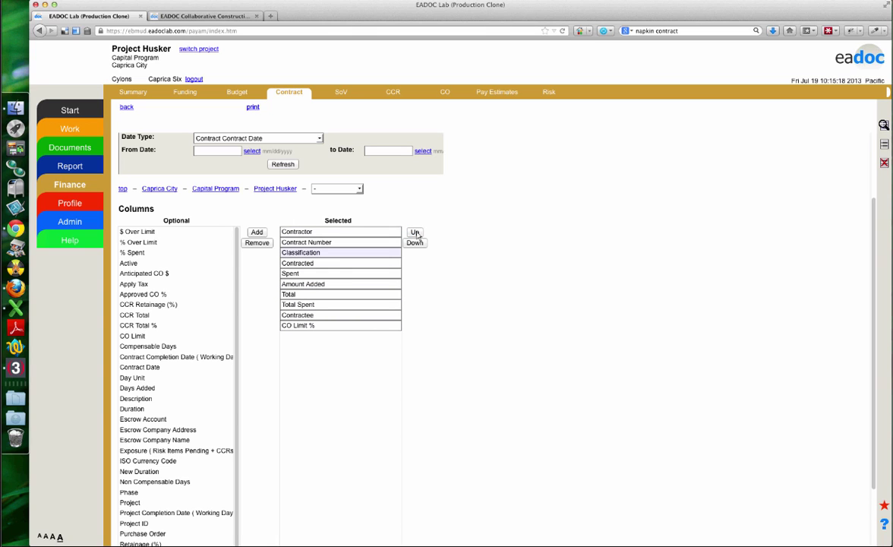
click(317, 325)
click(415, 233)
click(415, 233)
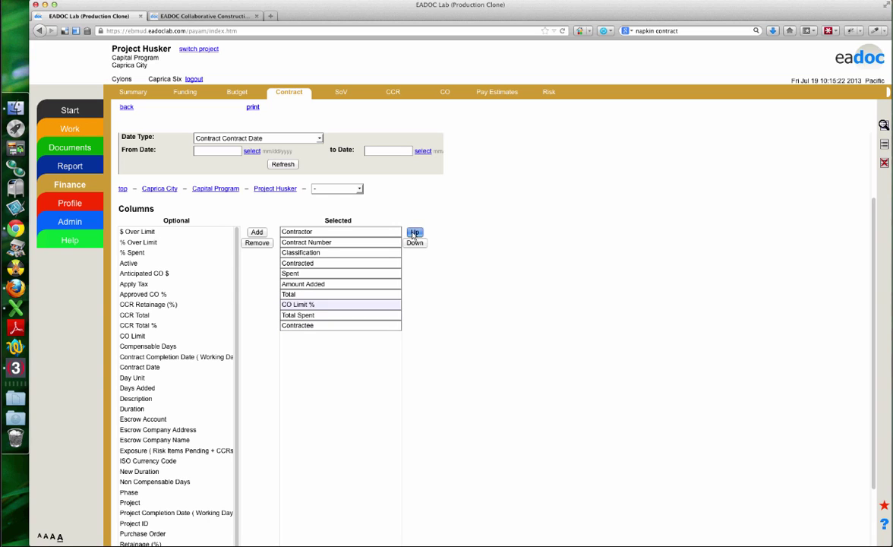
click(416, 234)
click(415, 233)
click(415, 233)
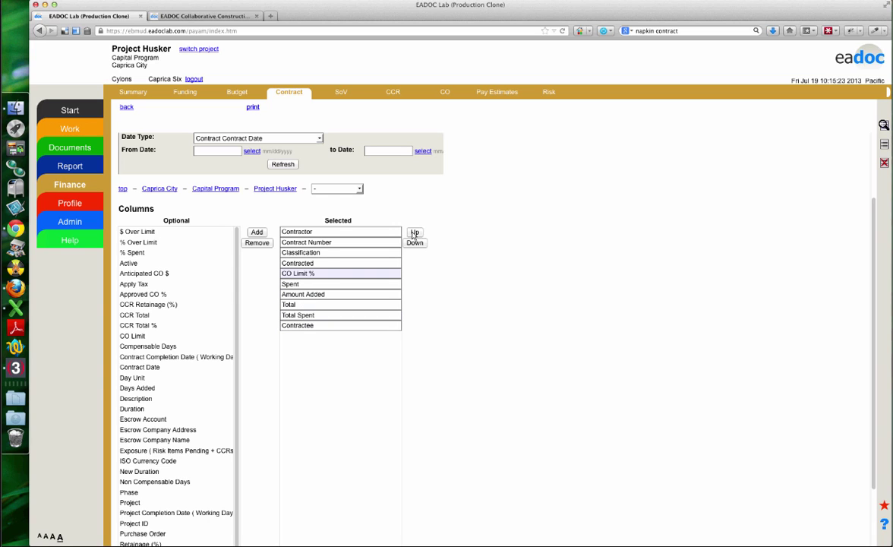
- Move Contractee up to second place and save the reordered column layout
click(369, 326)
click(415, 233)
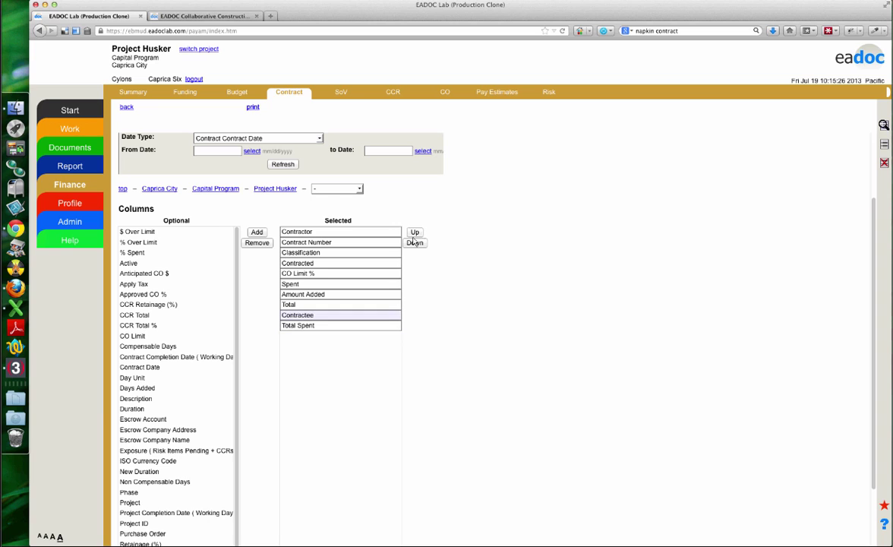
click(415, 232)
click(416, 233)
click(415, 232)
click(415, 233)
click(416, 233)
click(415, 233)
click(414, 232)
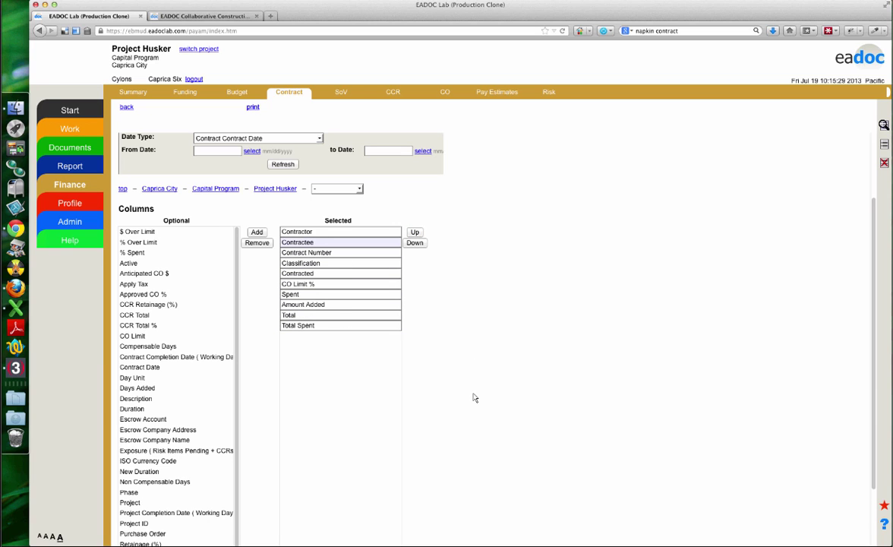
scroll(475, 398, down, 3)
click(273, 536)
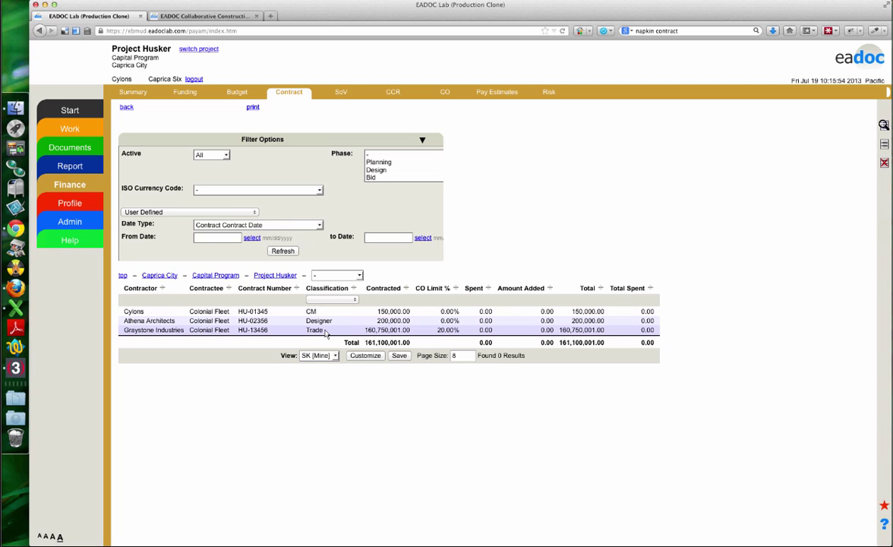
click(332, 299)
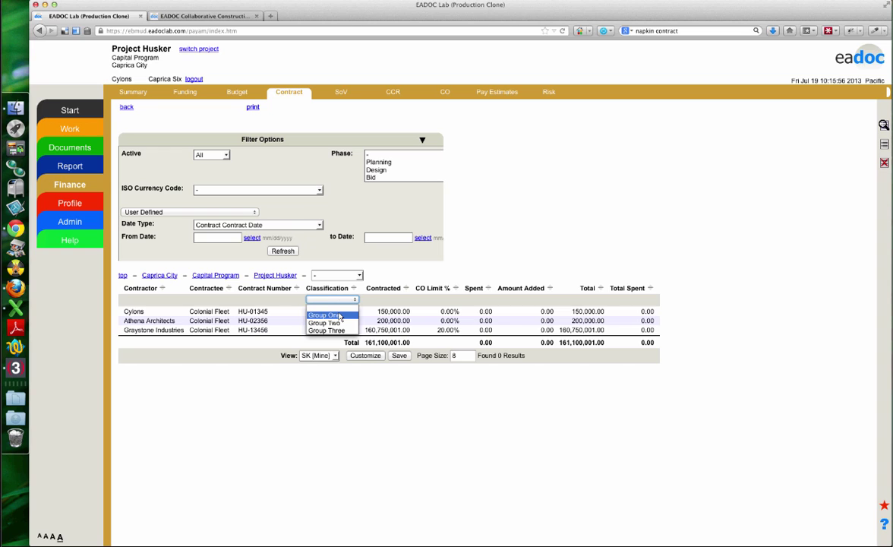
click(337, 315)
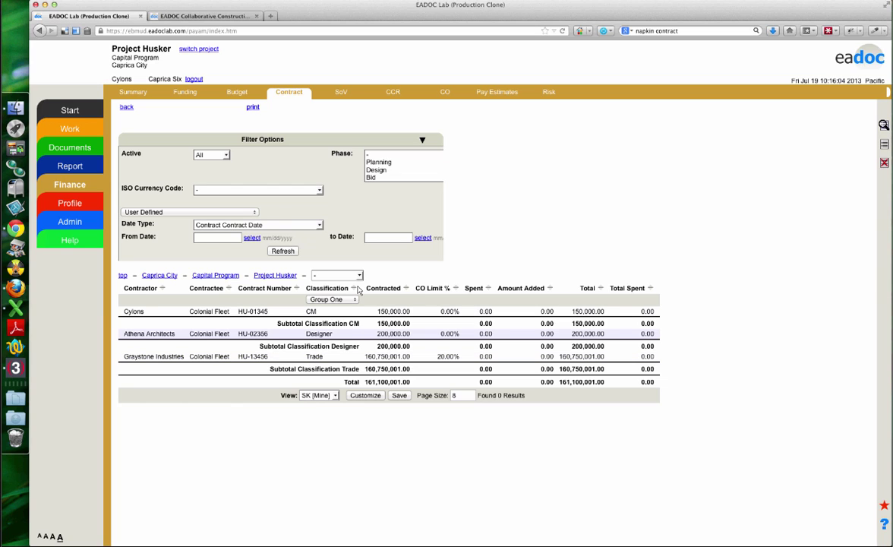
click(333, 300)
click(335, 308)
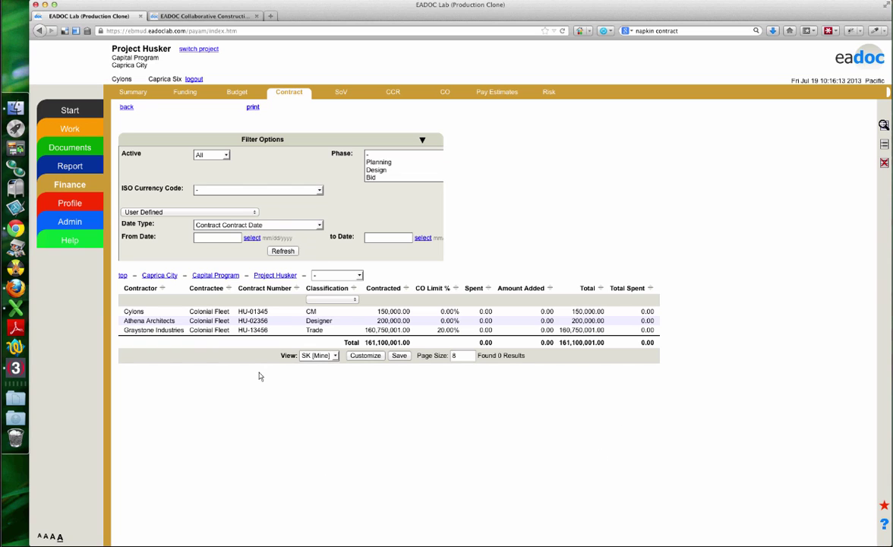
- Return to contract HU-13456's detail page and unpublish the contract
click(126, 108)
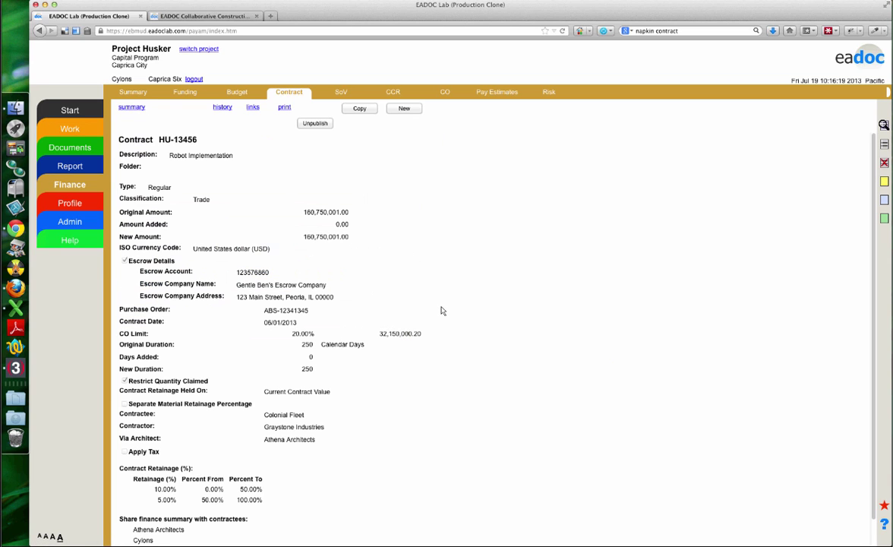
scroll(442, 310, down, 2)
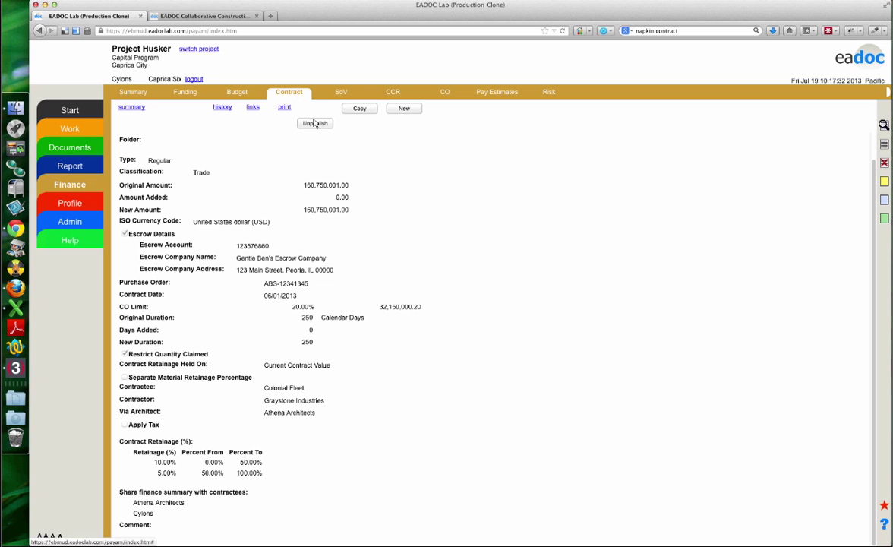
click(313, 123)
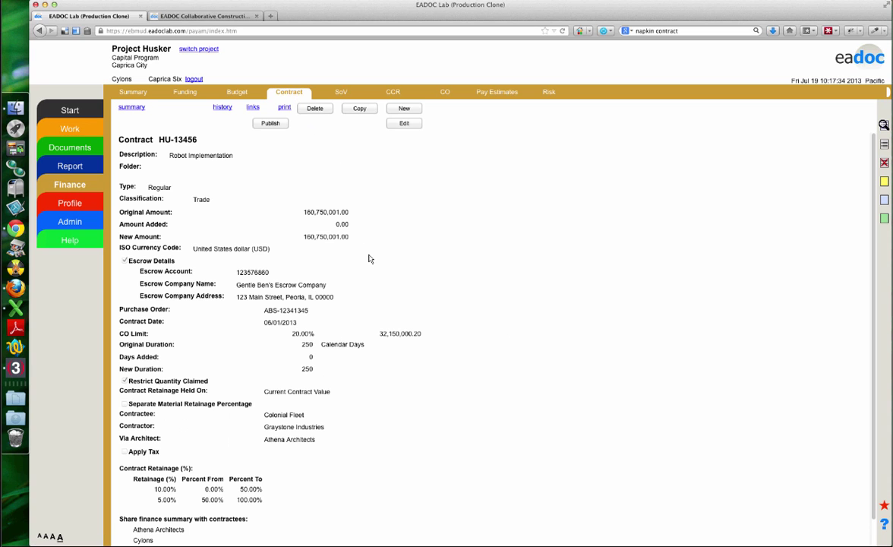
scroll(369, 259, down, 1)
- Edit contract HU-13456 and add two funding rows, Kobol and Gemenon
click(404, 123)
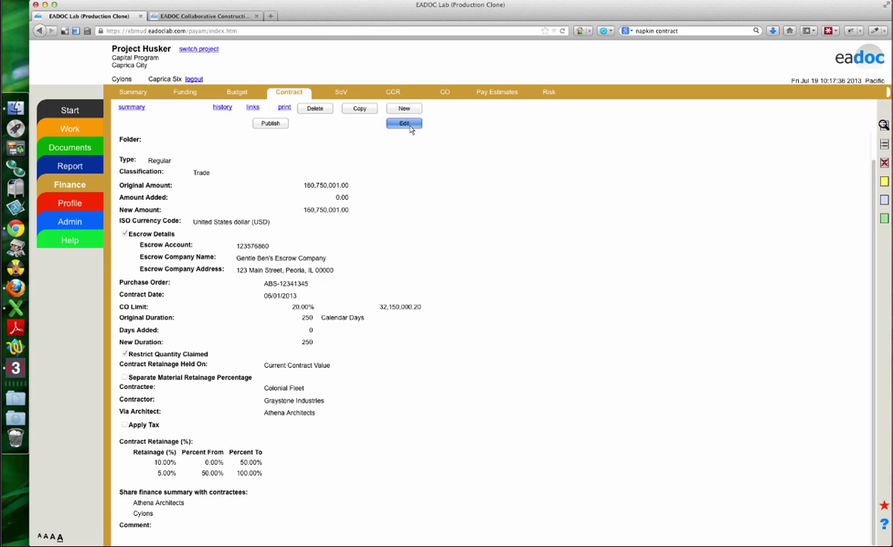
scroll(479, 336, down, 2)
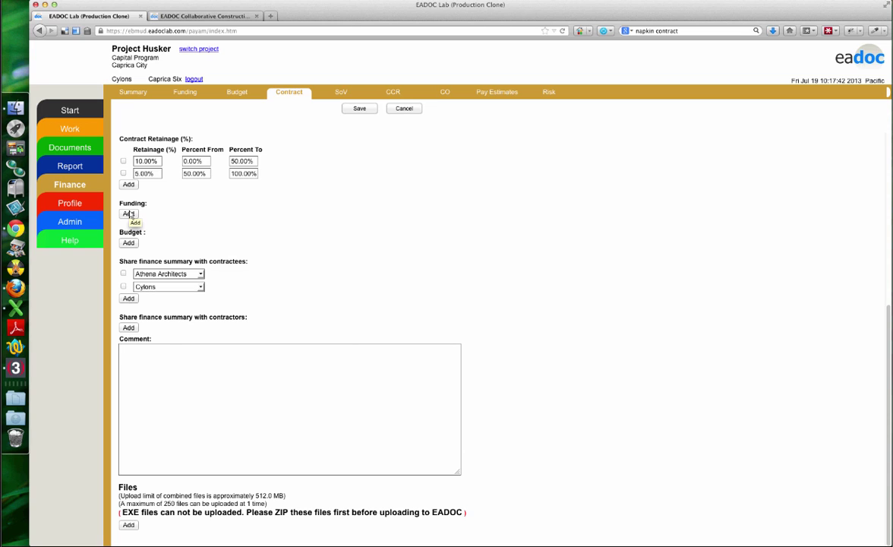
click(129, 215)
click(161, 226)
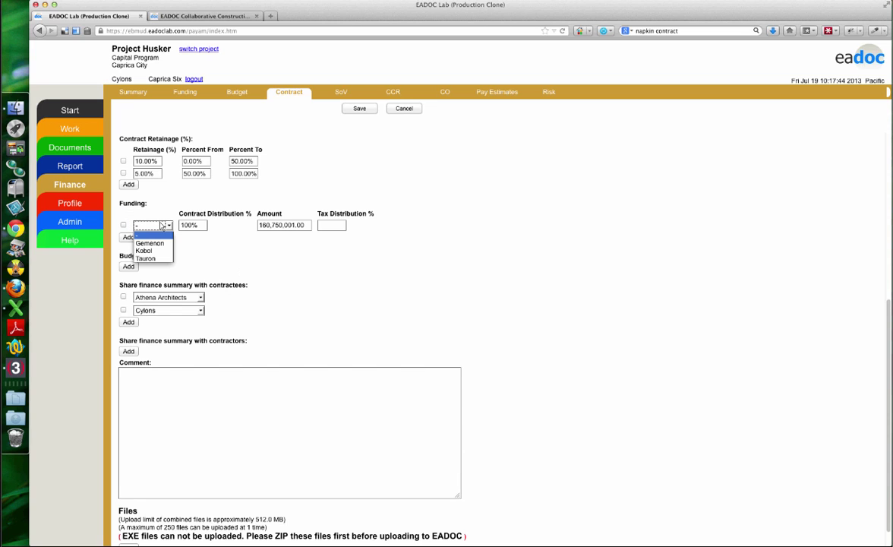
click(152, 251)
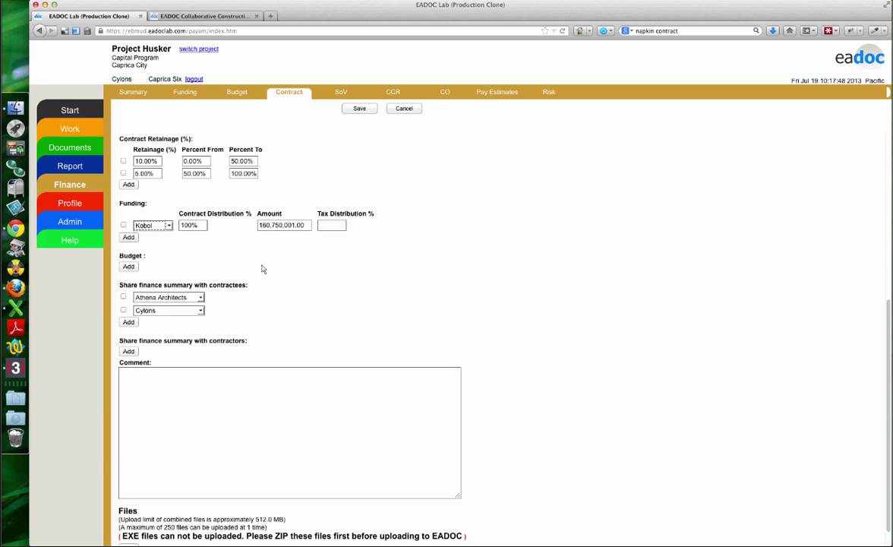
click(129, 237)
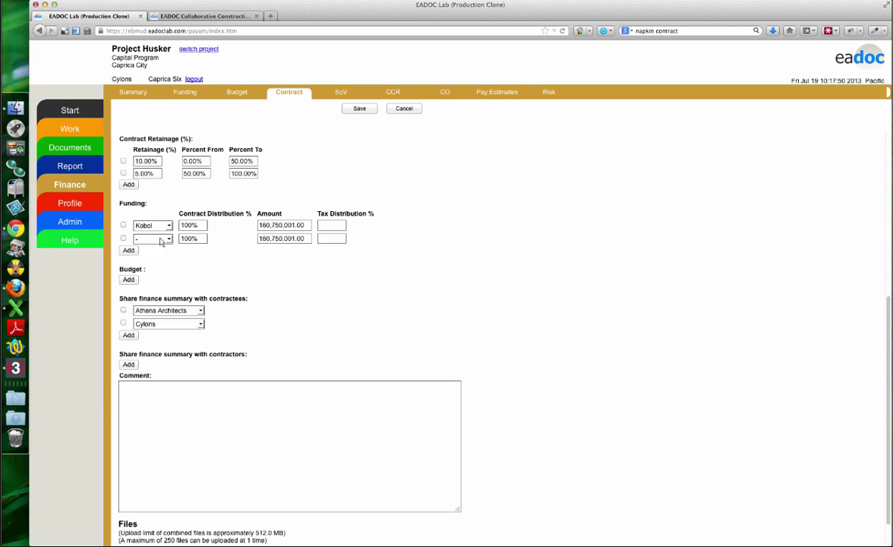
click(161, 240)
click(150, 256)
- Set Gemenon's distribution to 10% and Kobol's to 90%, then add an empty budget row
key(Tab)
text(10)
key(Tab)
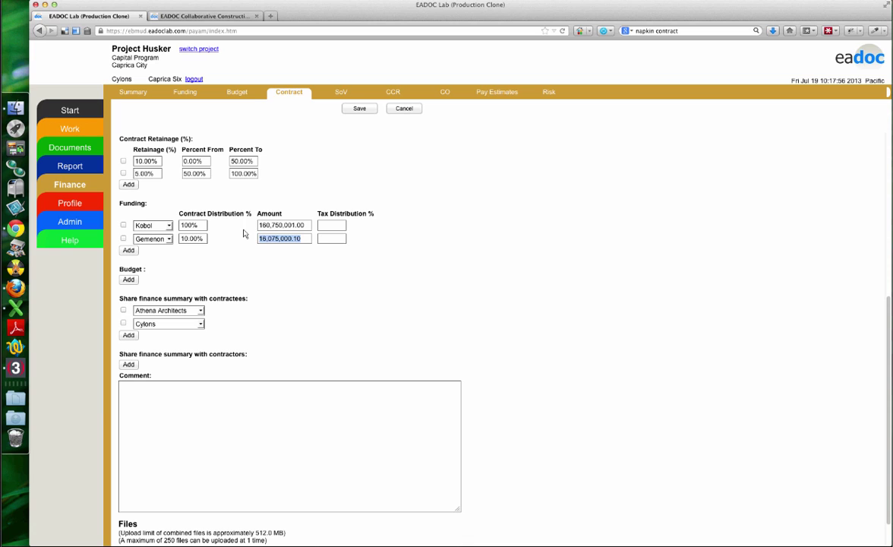
click(183, 225)
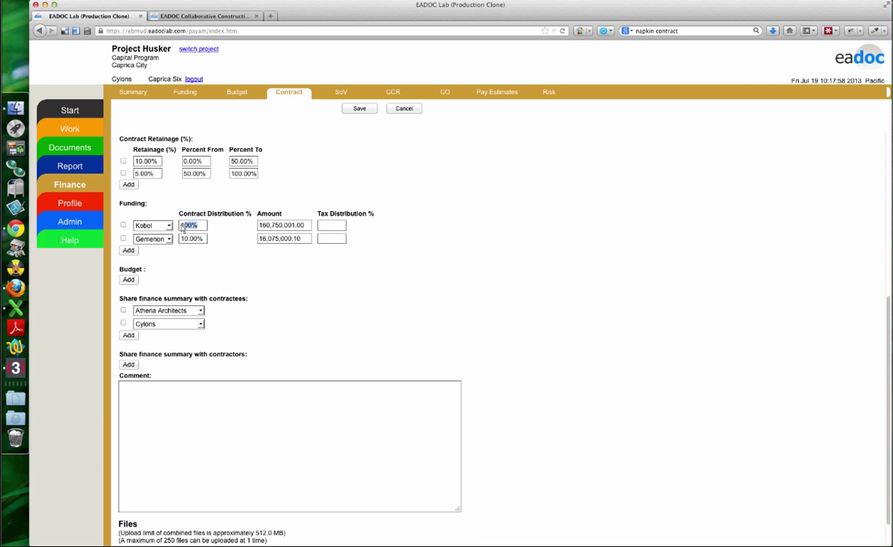
text(90)
key(Tab)
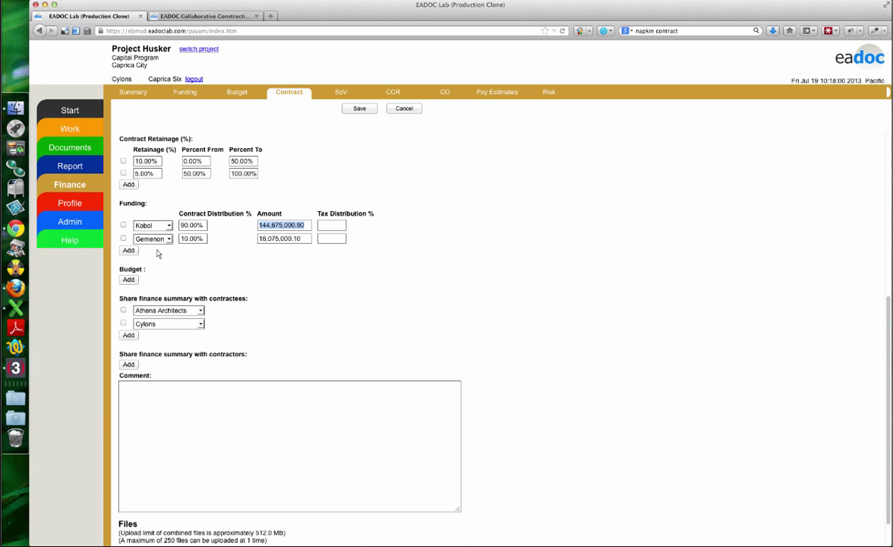
click(128, 280)
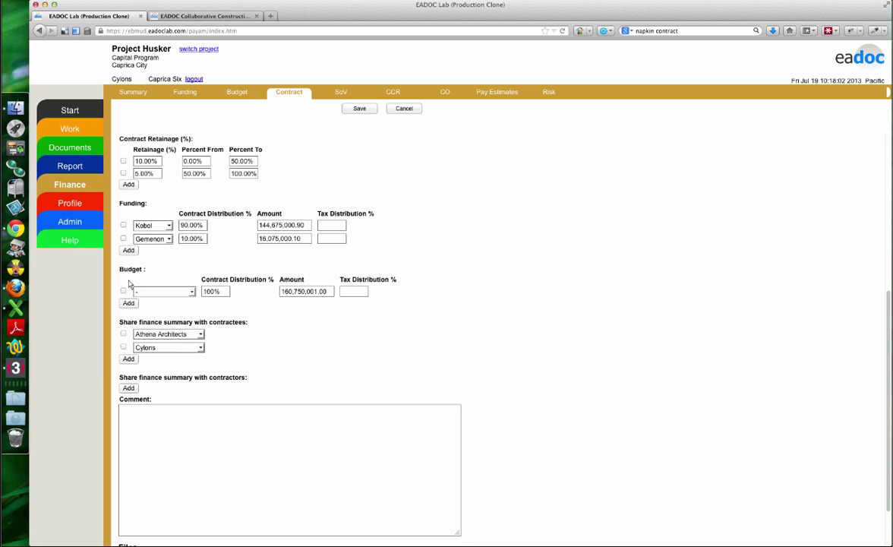
- Assign the new budget row to Gemenon Budget, covering 100% of 160,750,001.00
click(158, 291)
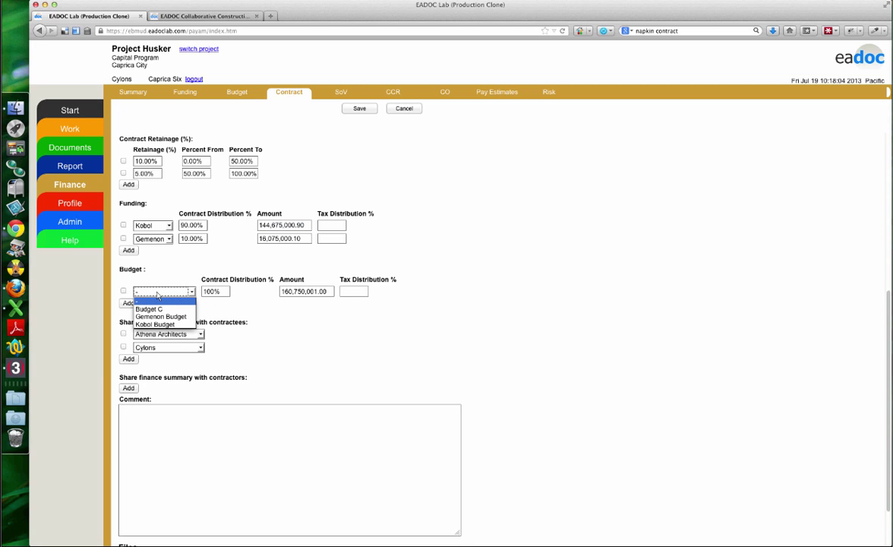
click(160, 316)
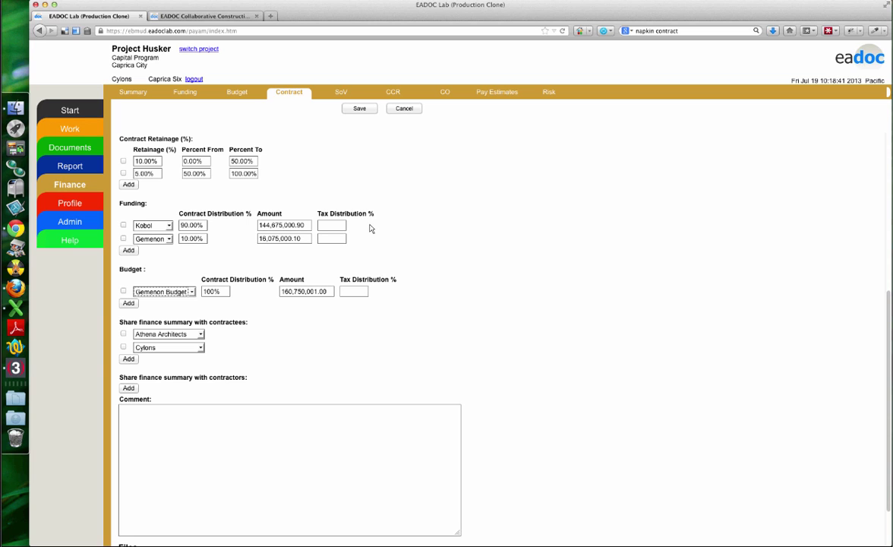
- Save and republish contract HU-13456, then review its Funding and Budget sections
click(358, 110)
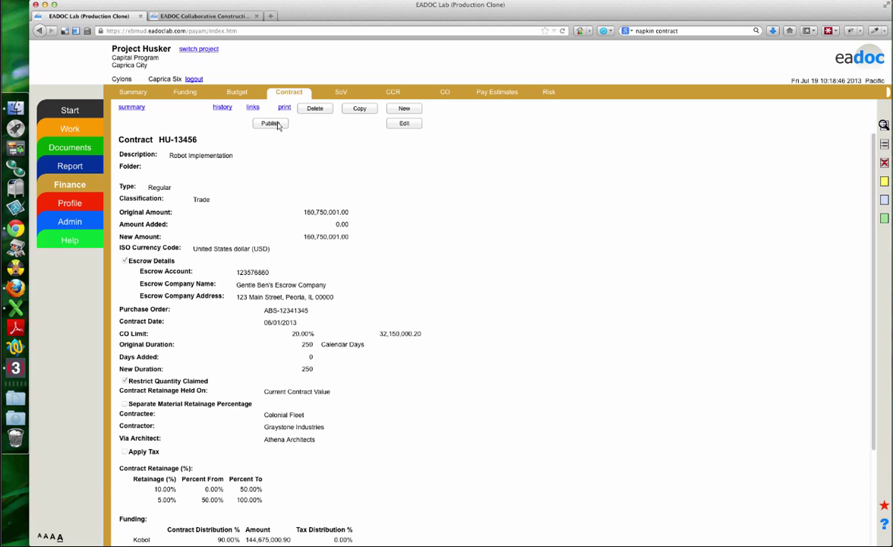
click(277, 124)
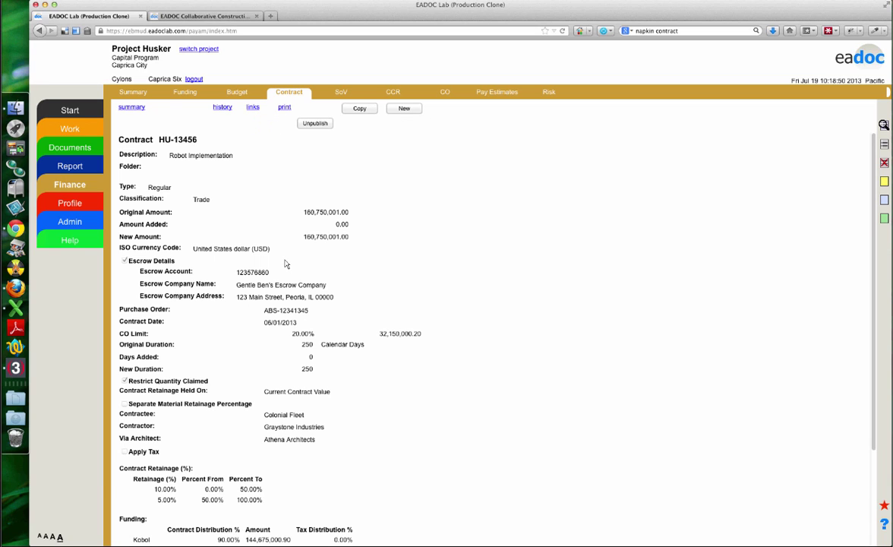
scroll(287, 263, down, 3)
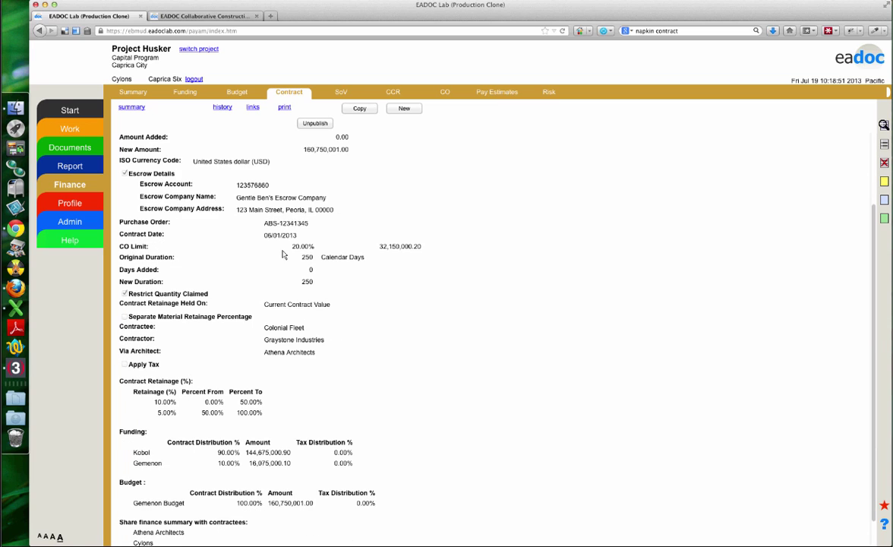
scroll(282, 254, down, 1)
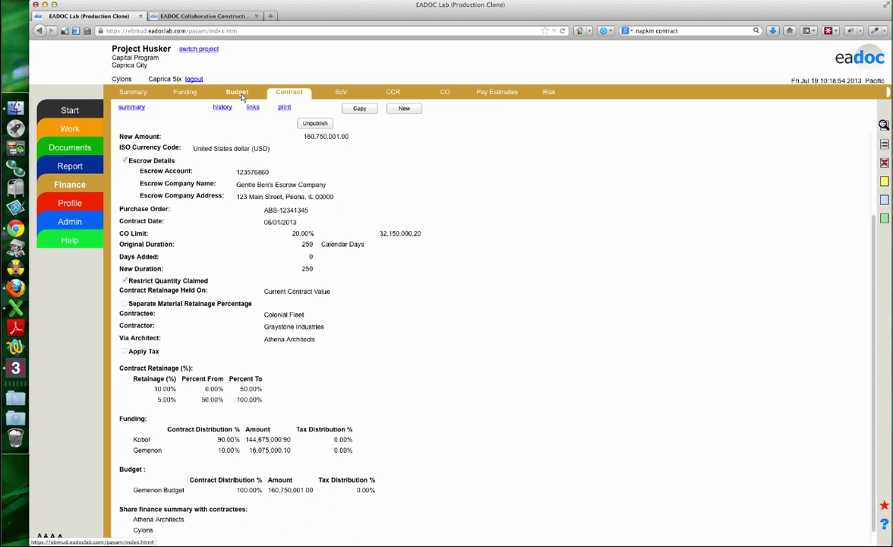
- Review Project Husker's budgets, then its funding sources showing Kobol and Gemenon allocations
click(239, 93)
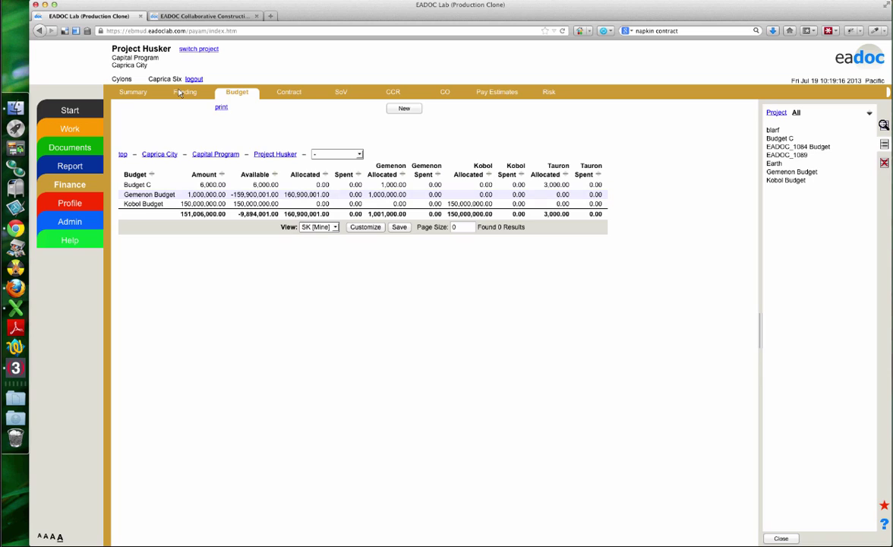
click(185, 92)
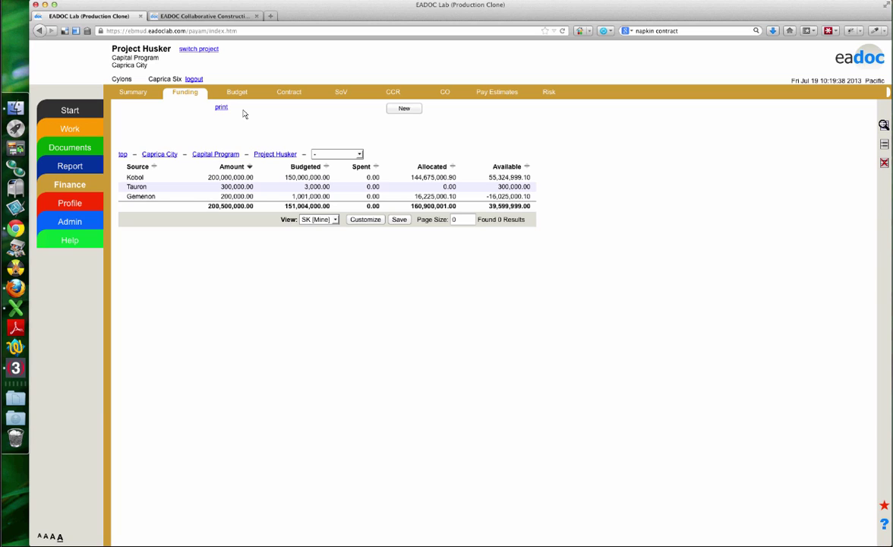
- Create a draft SoV titled 'Graystone SoV' for contract HU-13456 (Graystone Industries)
click(341, 93)
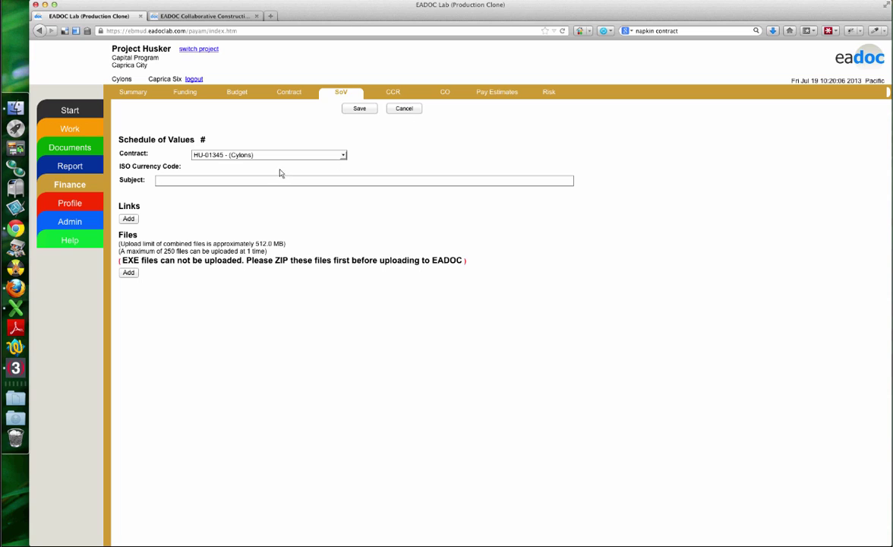
click(280, 155)
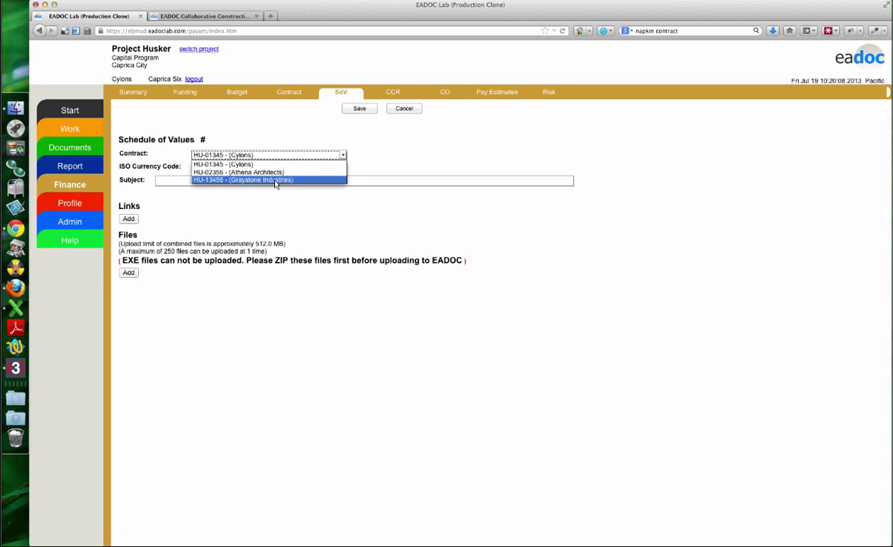
click(258, 179)
click(275, 183)
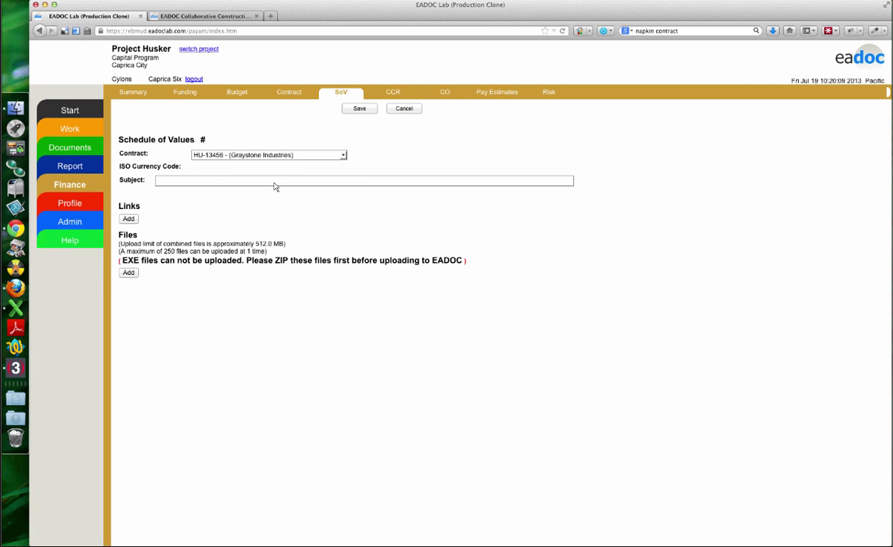
text(Graystone SoV)
click(369, 111)
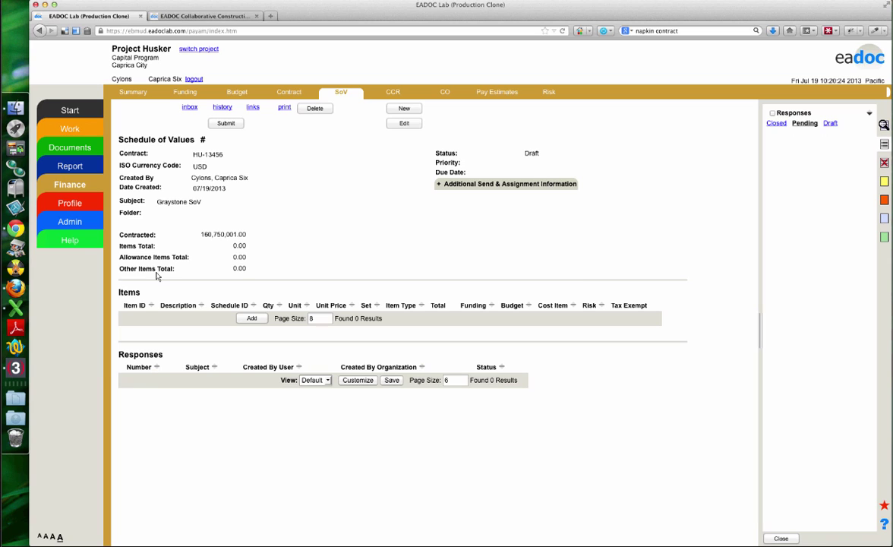
- Start SoV item 001 'Robot' with quantity 1000 and unit price 150000
click(251, 318)
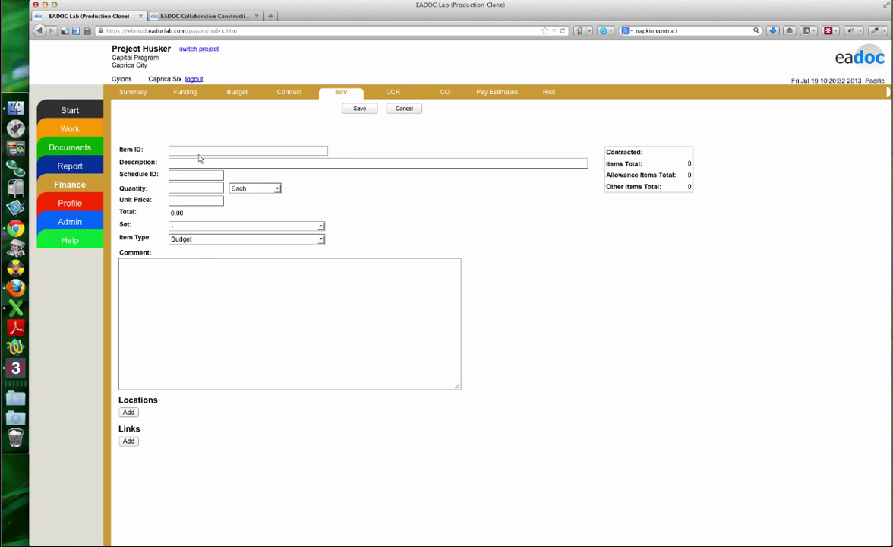
text(001)
key(Tab)
text(Robot)
key(Tab)
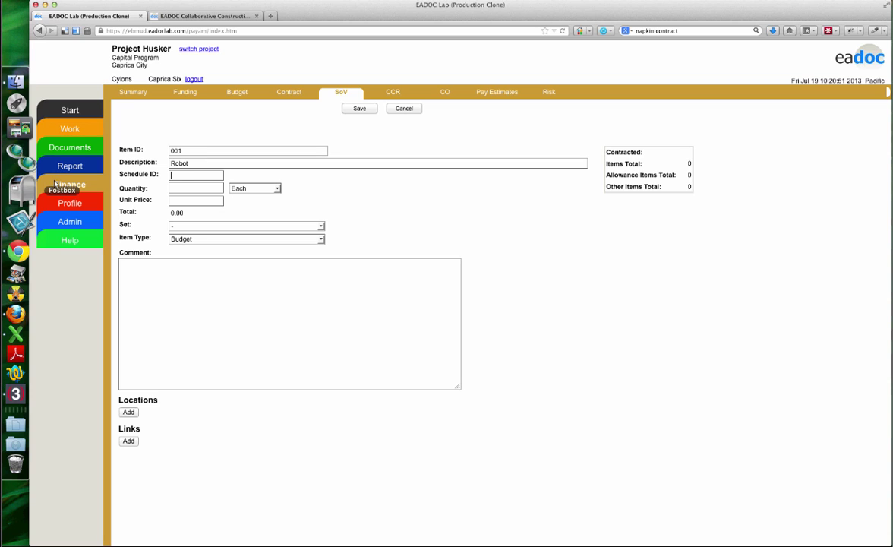
triple_click(121, 174)
click(121, 177)
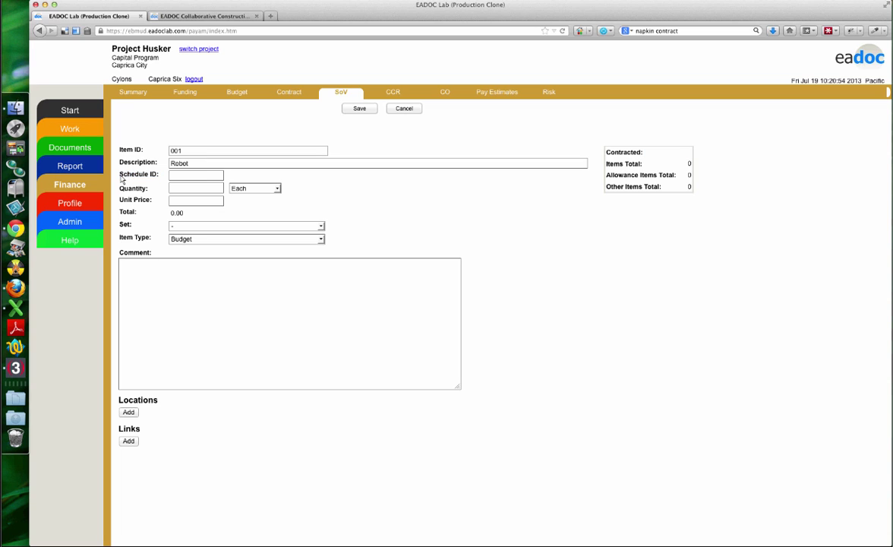
drag(159, 175, 122, 179)
click(181, 177)
text(1000)
key(Tab)
key(Tab)
text(150000)
key(Tab)
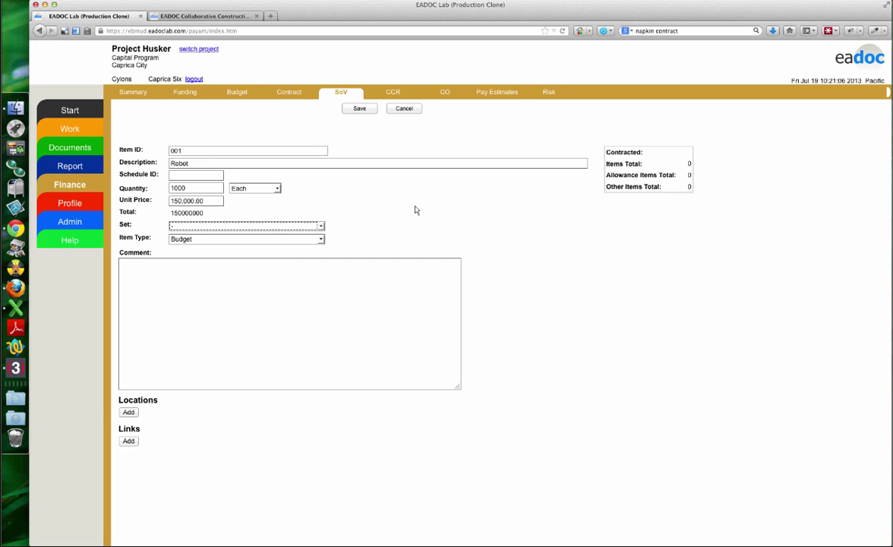
- Put the Robot item in the Mechanical set and save it
click(315, 228)
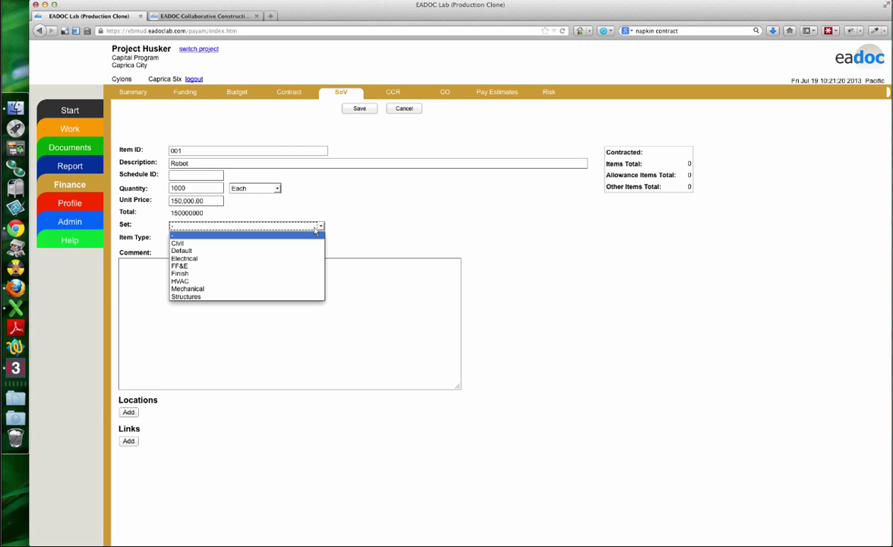
click(363, 224)
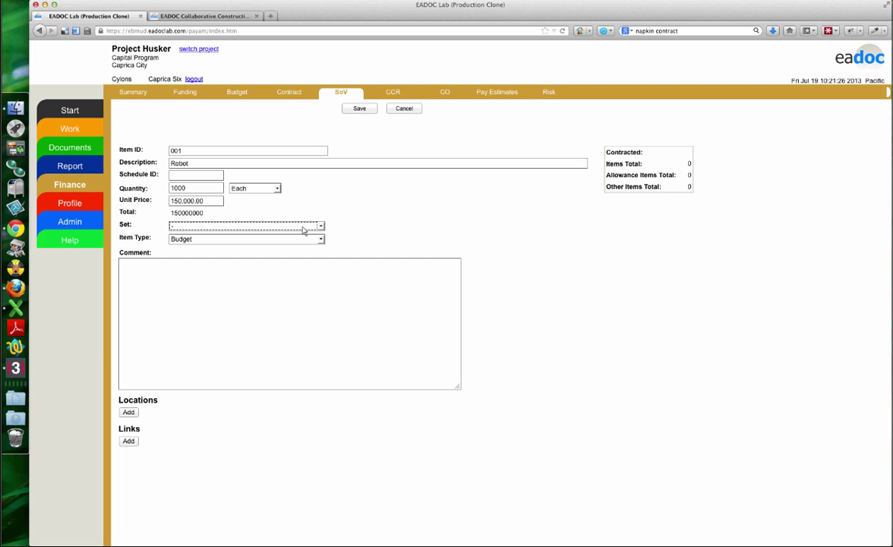
click(303, 230)
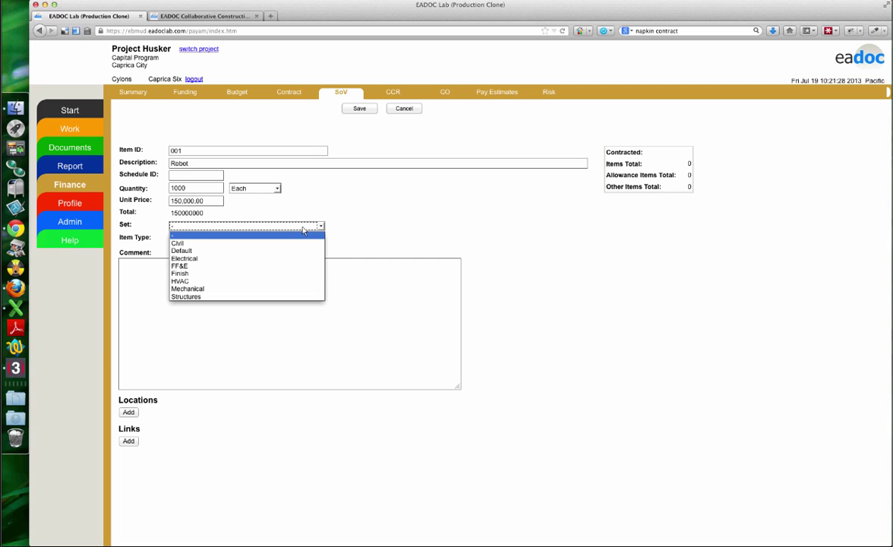
click(286, 289)
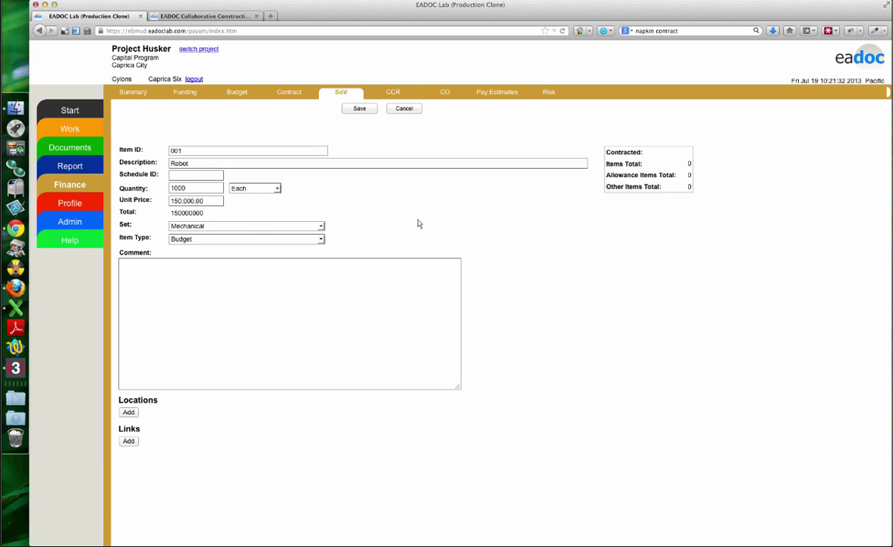
click(323, 289)
click(361, 110)
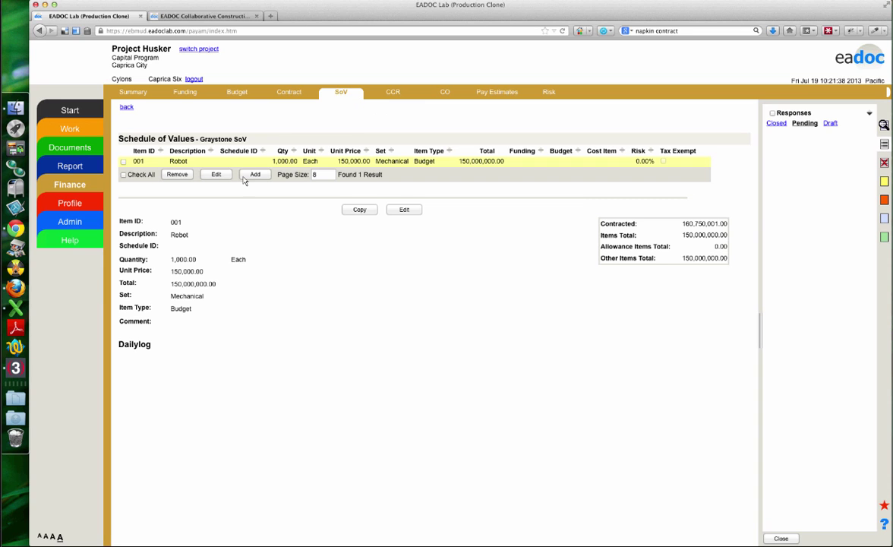
- Add and save item 002 'Robot Controls': 1000 at 10000 unit price, Mechanical set
click(254, 176)
click(206, 151)
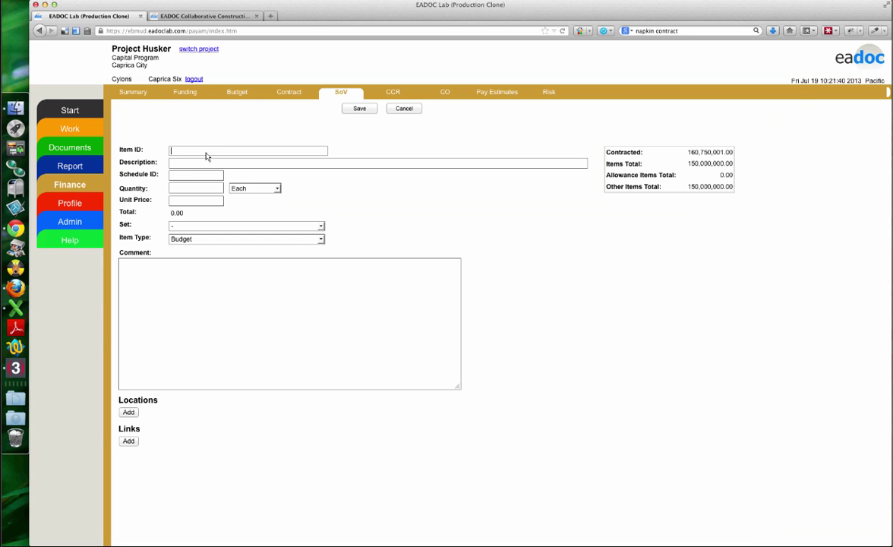
text(002)
key(Tab)
text(R)
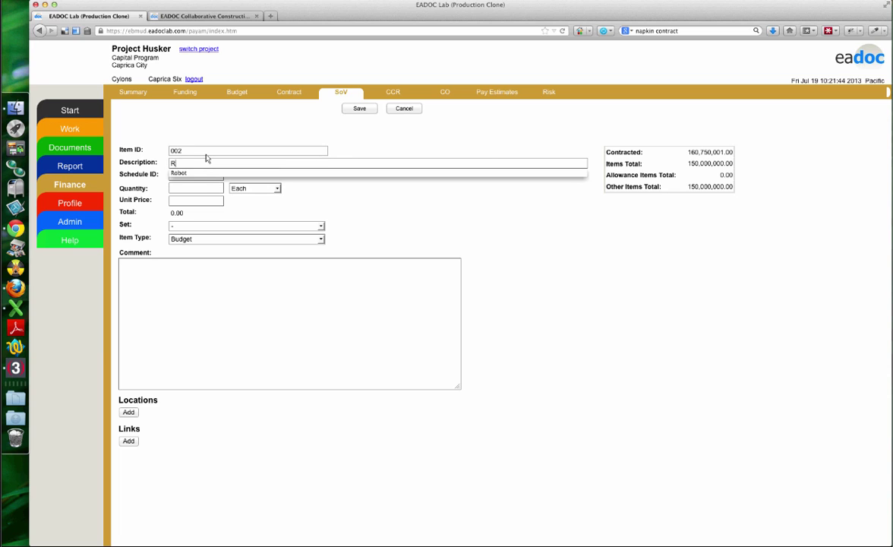
text(obot Controls)
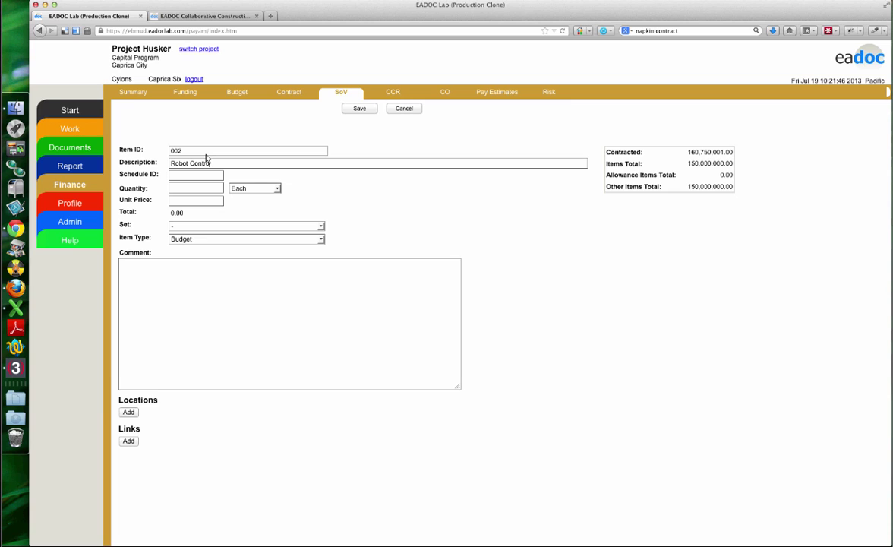
key(Tab)
key(Tab)
text(1000)
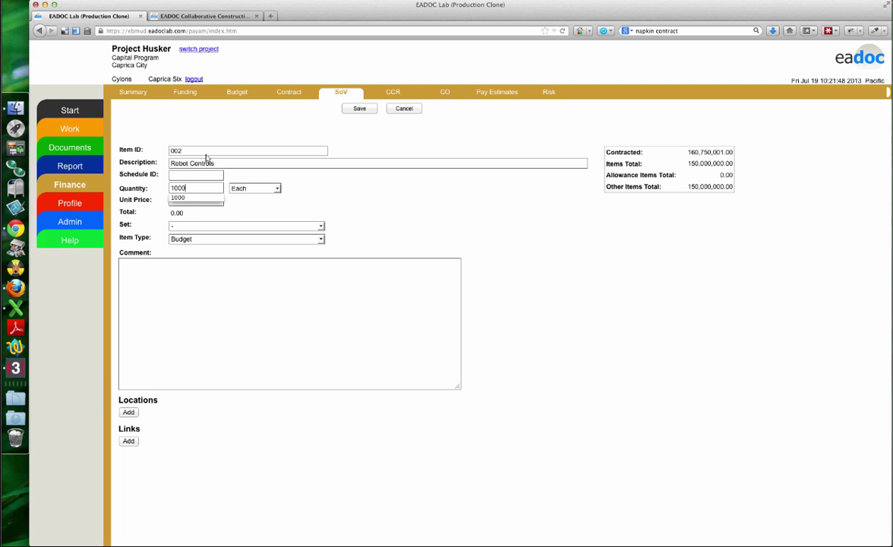
key(Tab)
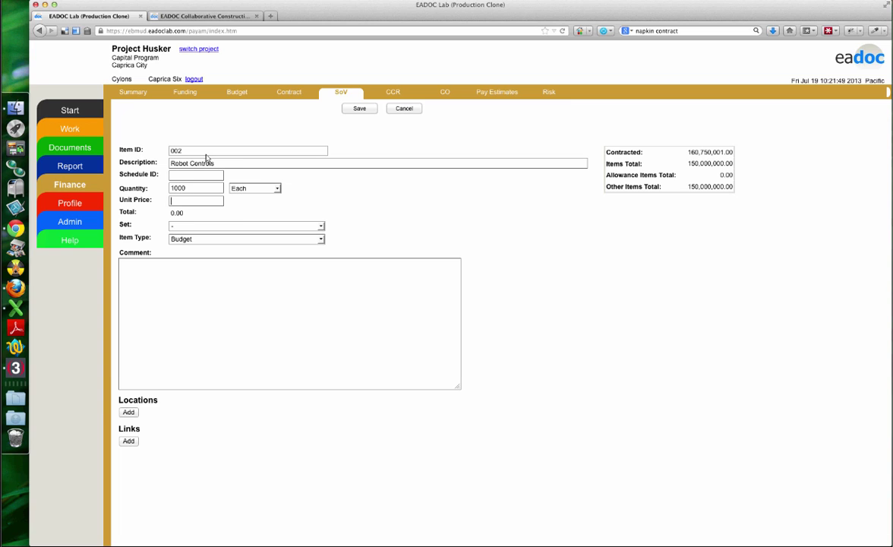
text(10000)
key(Tab)
click(286, 226)
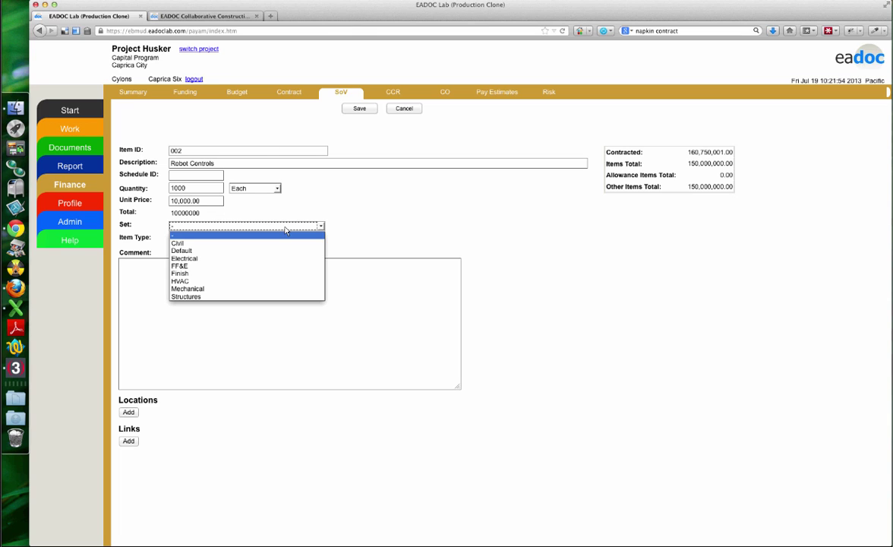
click(243, 289)
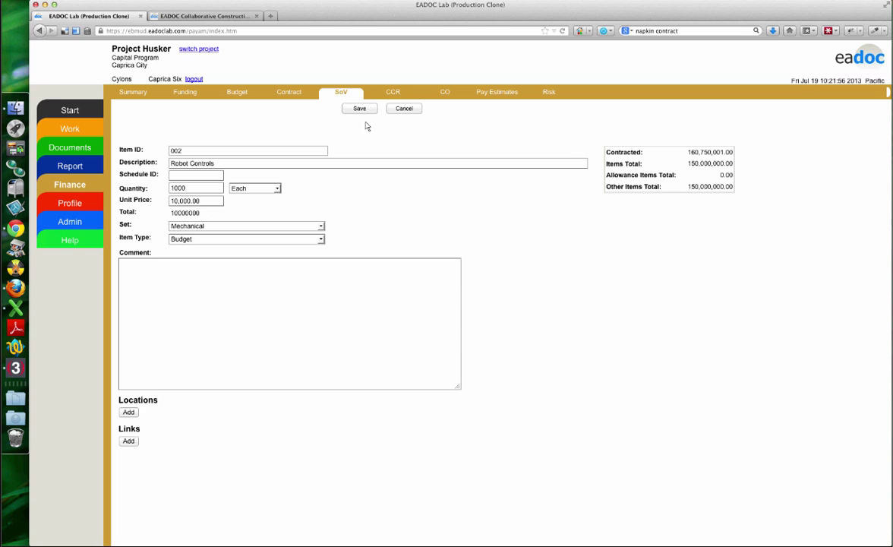
click(360, 108)
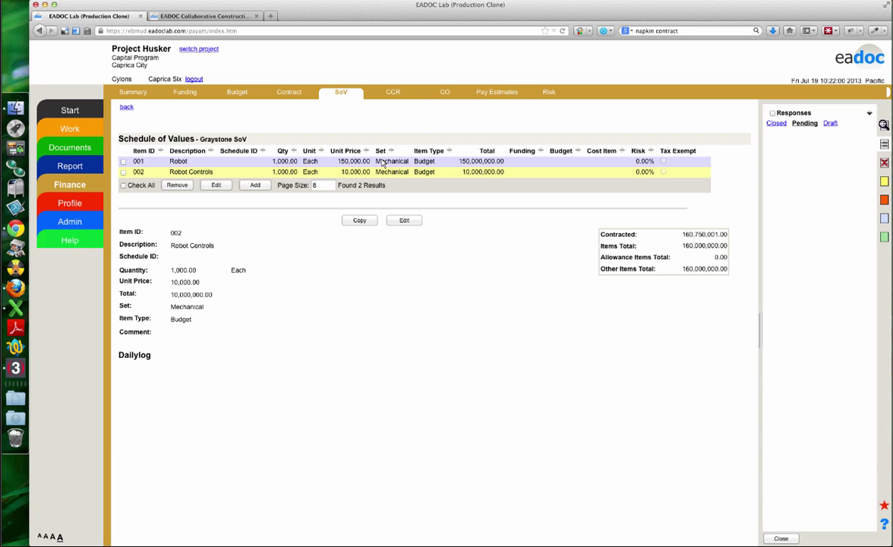
- Add and save item 002 'Robot Calibration': 1000 at 500 unit price, Mechanical set
click(255, 185)
click(190, 152)
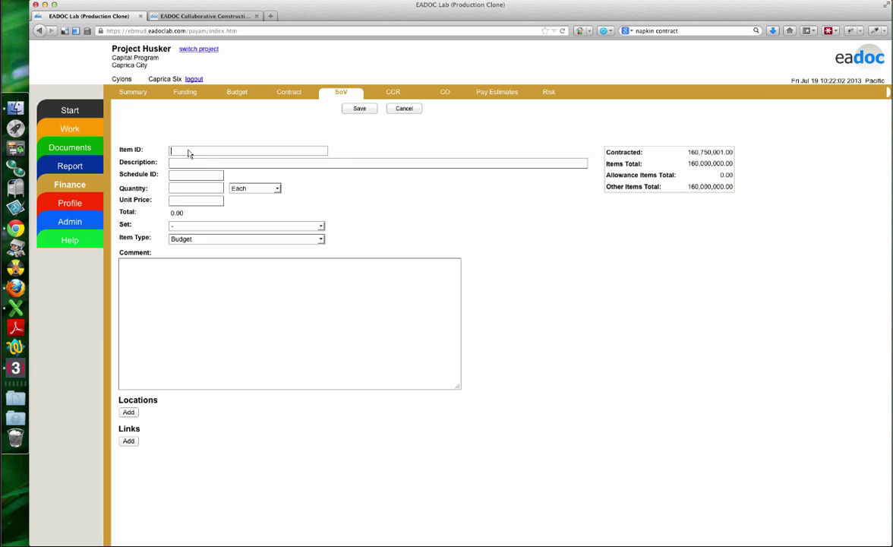
text(002)
key(Tab)
text(Robot)
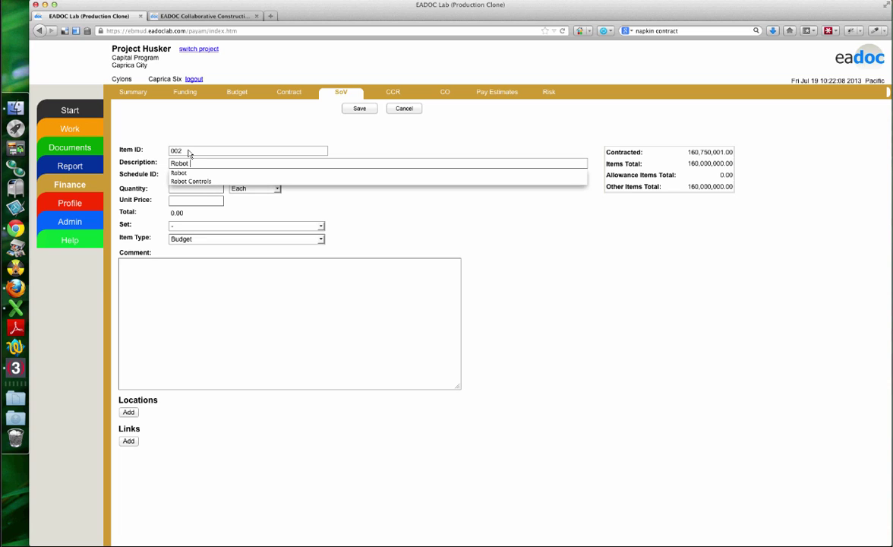
text( Calibration)
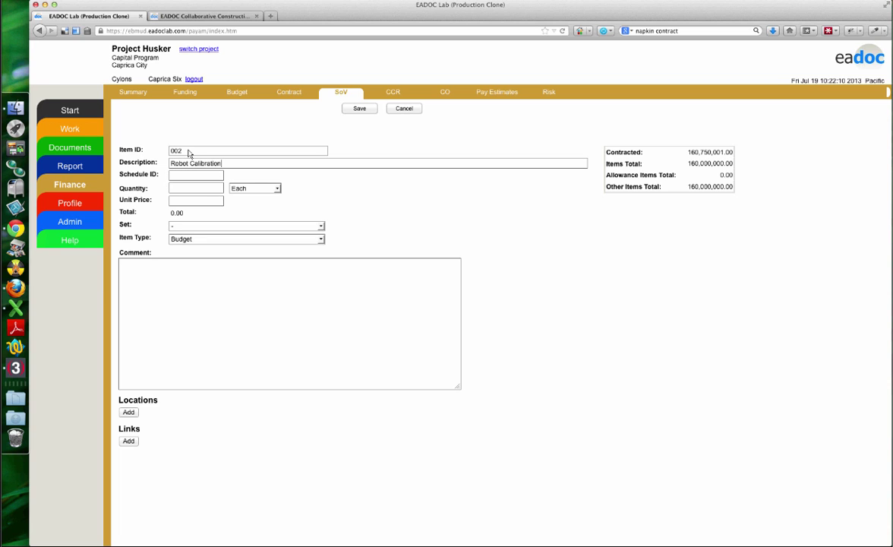
key(Tab)
text(1000)
key(Tab)
text(500)
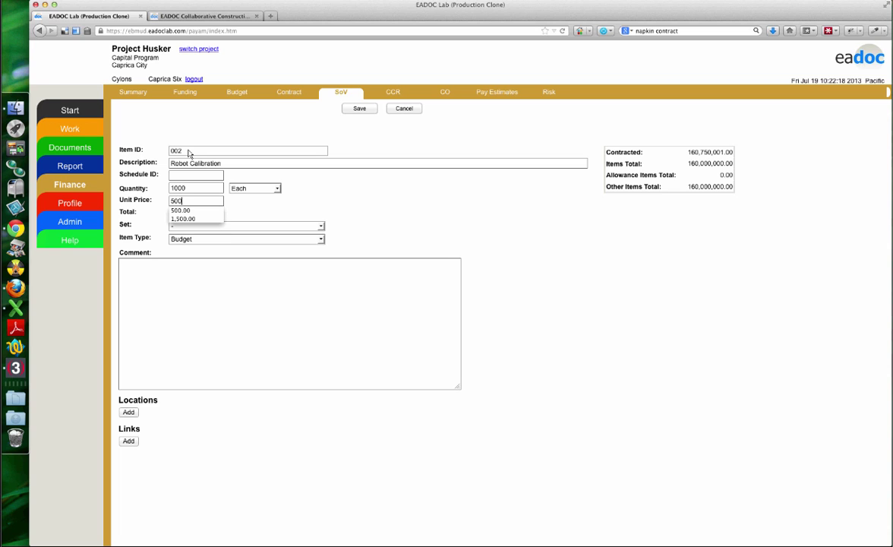
key(Tab)
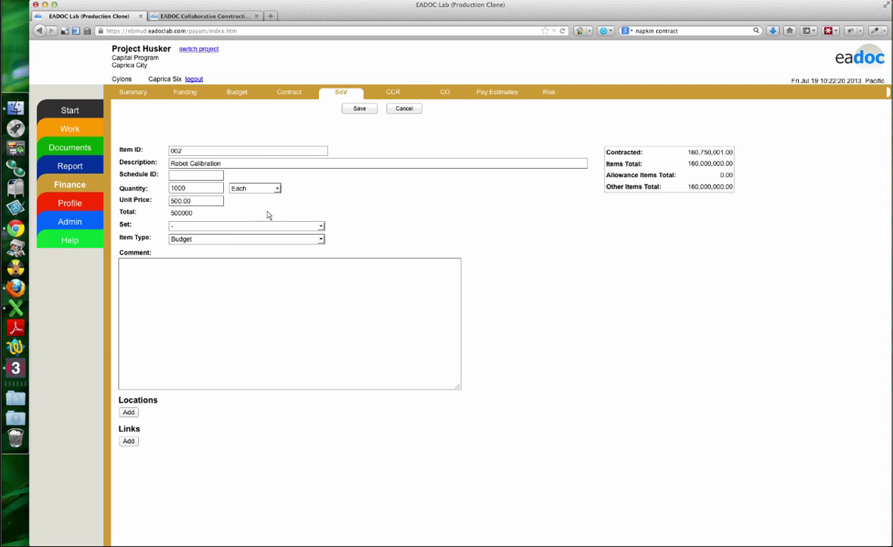
click(227, 226)
click(188, 289)
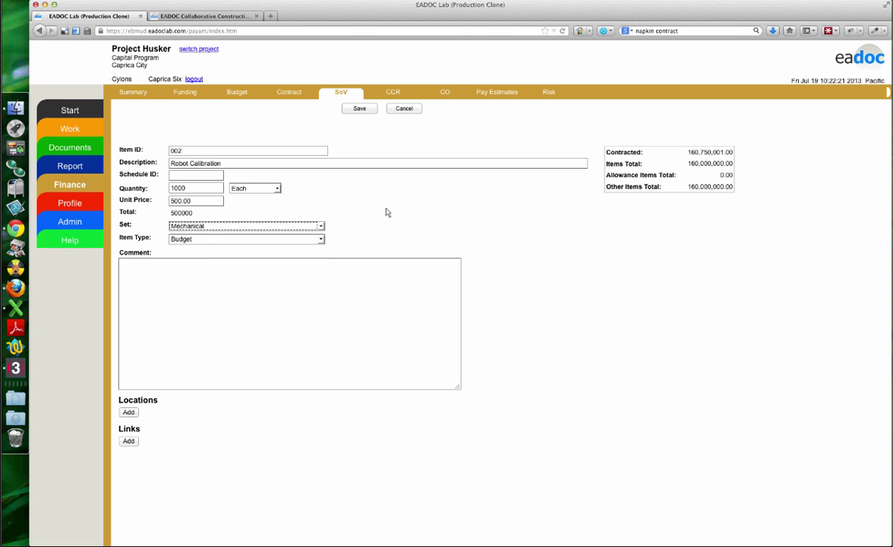
click(357, 111)
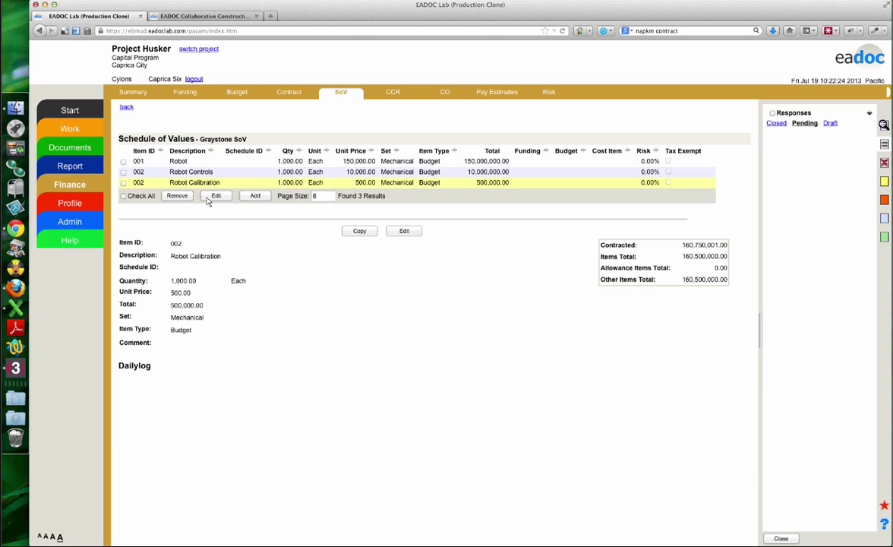
- Discard an empty new item, then view the Robot Controls and Robot Calibration details
click(237, 183)
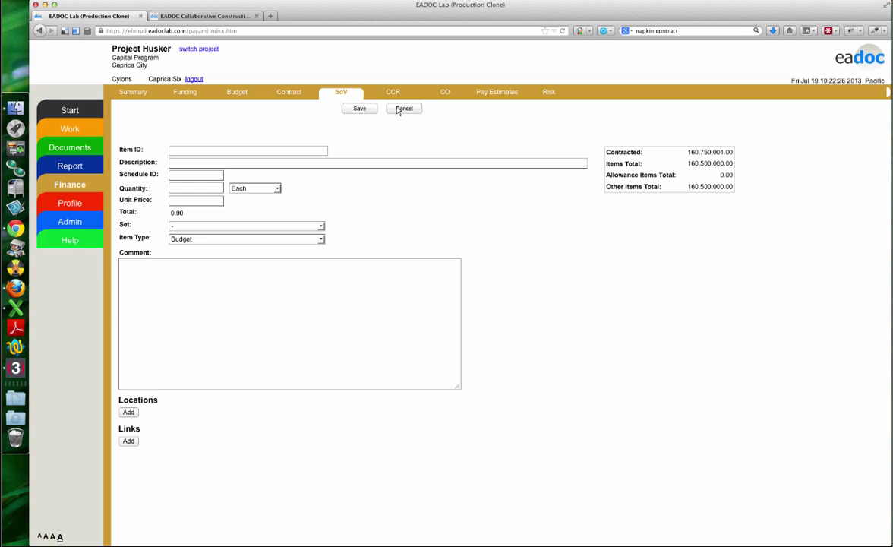
click(400, 109)
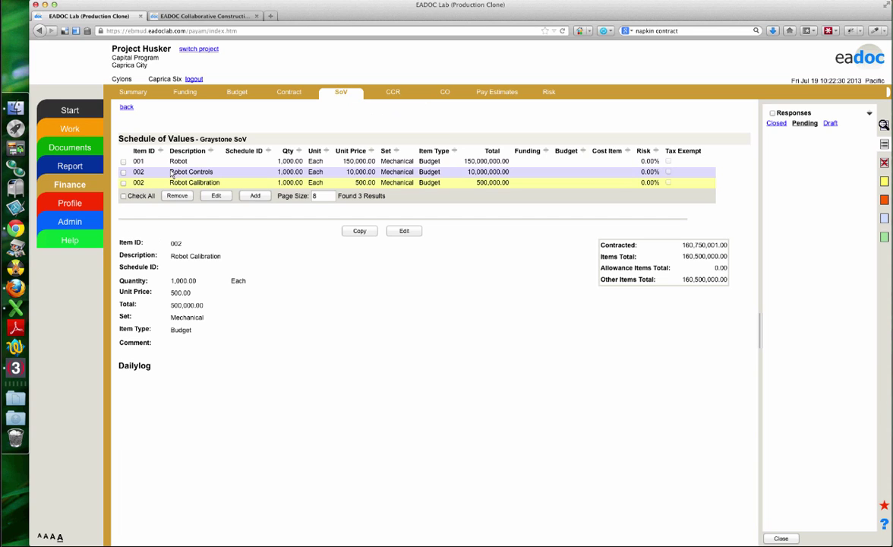
click(171, 174)
click(172, 186)
- Change the Robot Calibration item's ID from 002 to 003 and save it
click(215, 196)
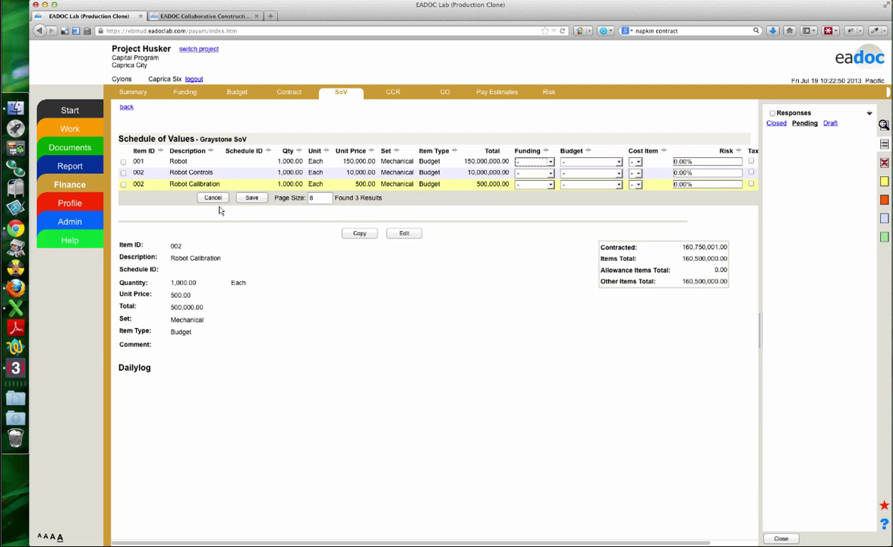
click(406, 235)
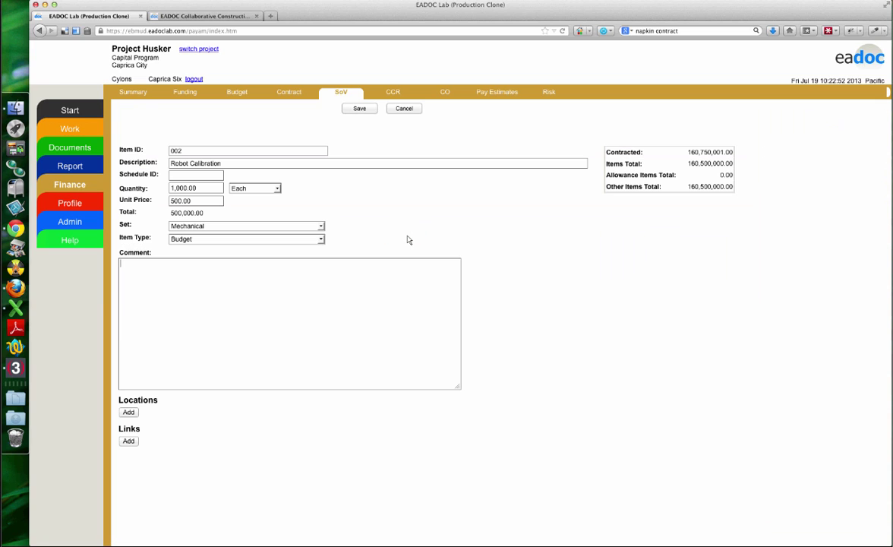
click(190, 154)
key(BackSpace)
text(3)
click(361, 109)
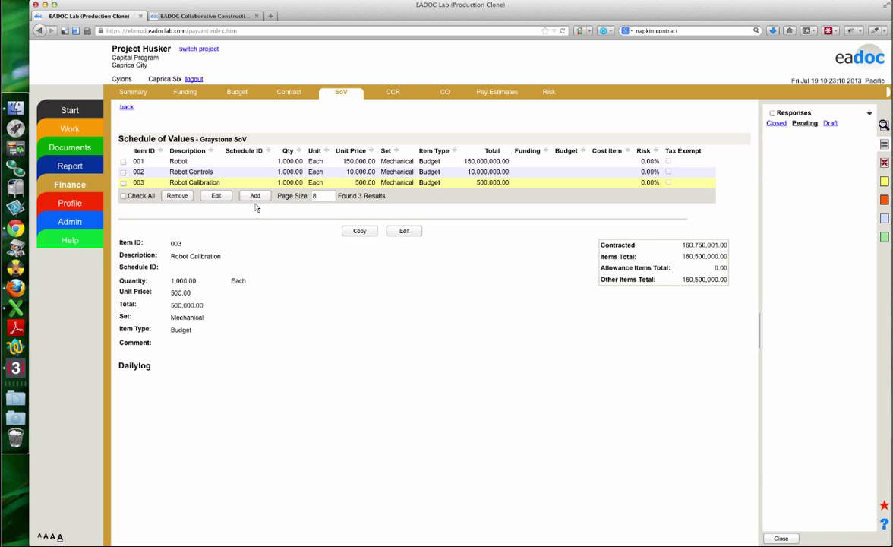
- Add item 004 Robot Initialization: quantity 1000 at unit price 250.00, Mechanical set
click(255, 196)
click(182, 151)
text(004)
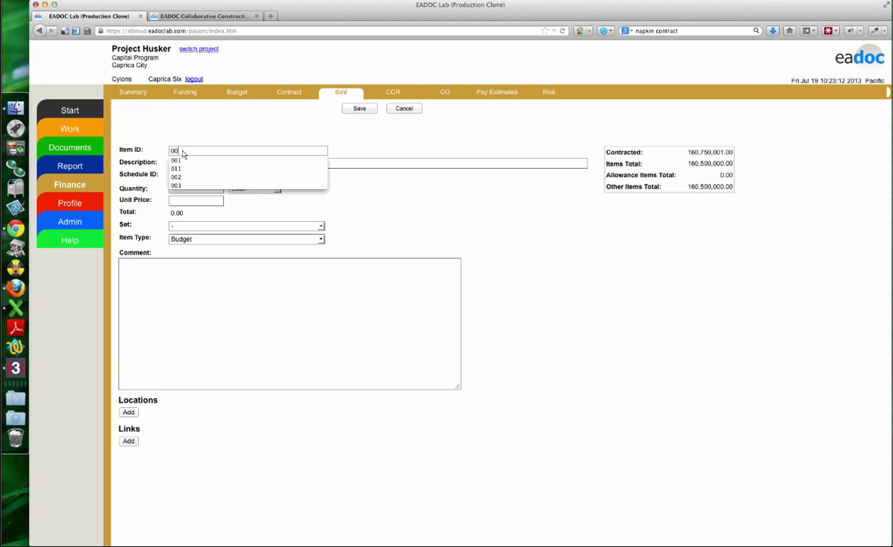
key(Tab)
text(Robot Initi)
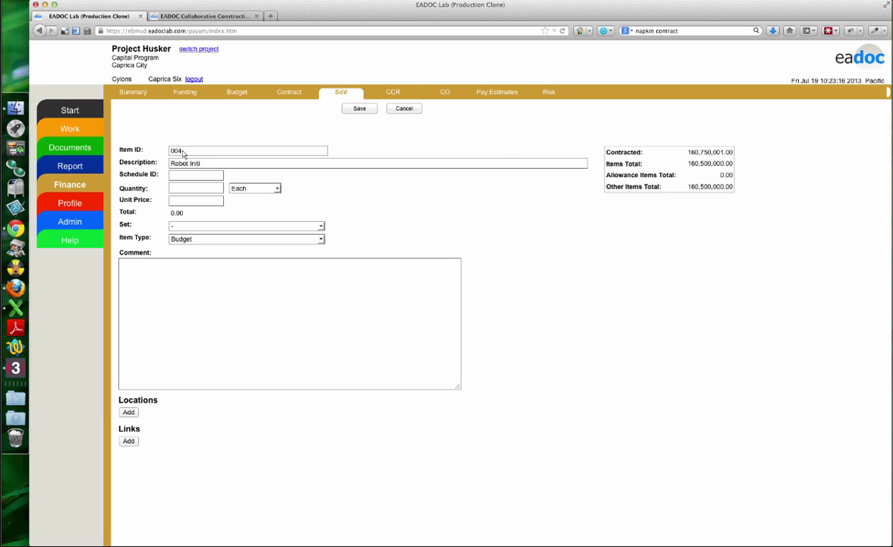
text(alization)
key(Tab)
text(1000)
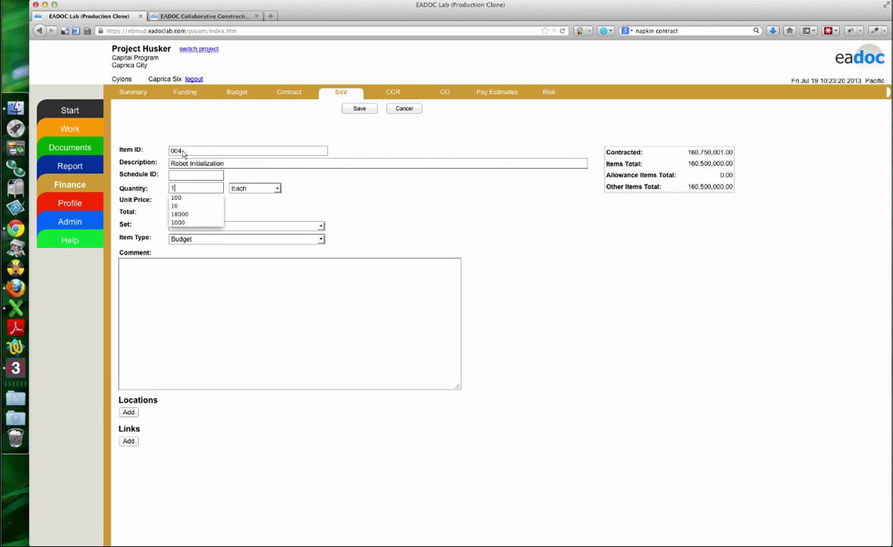
key(Tab)
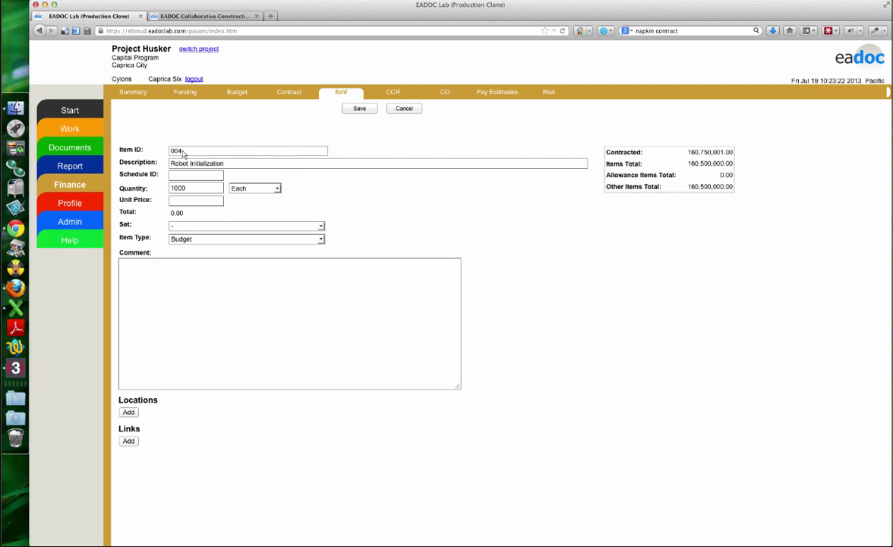
text(250.00)
key(Tab)
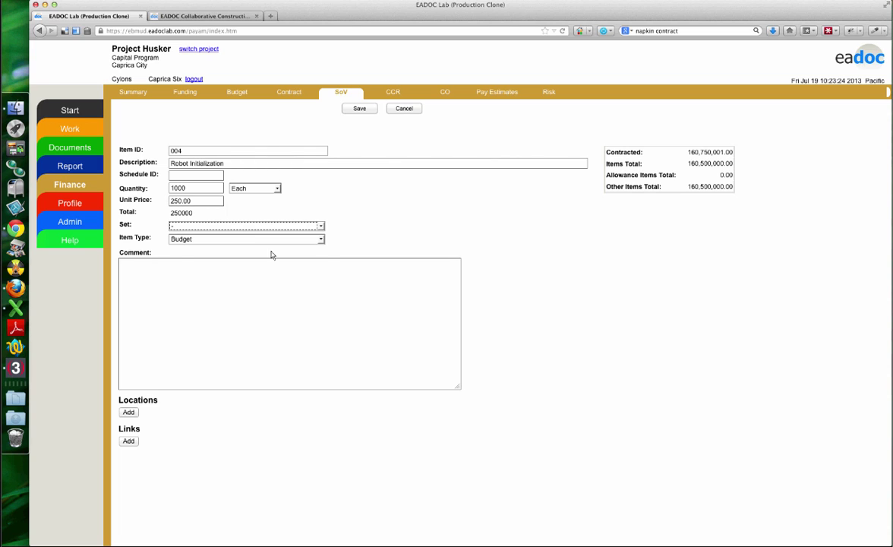
click(250, 225)
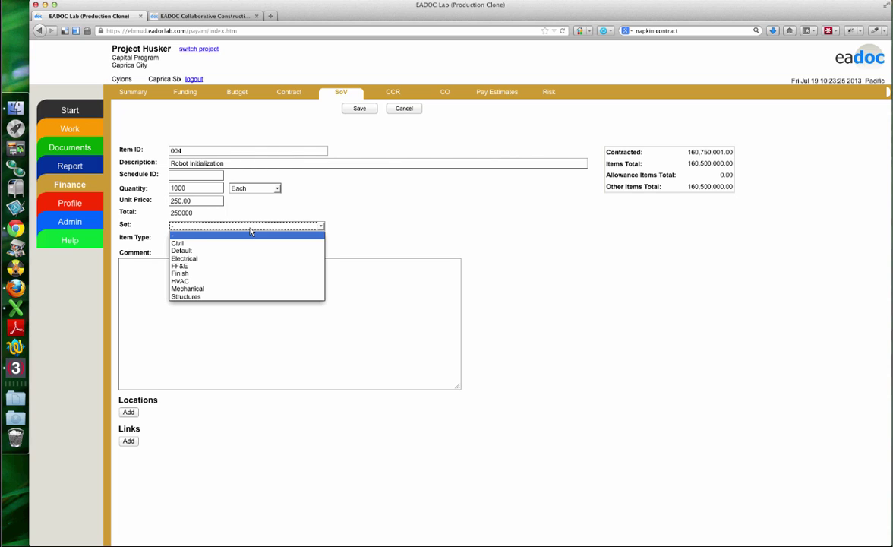
click(360, 108)
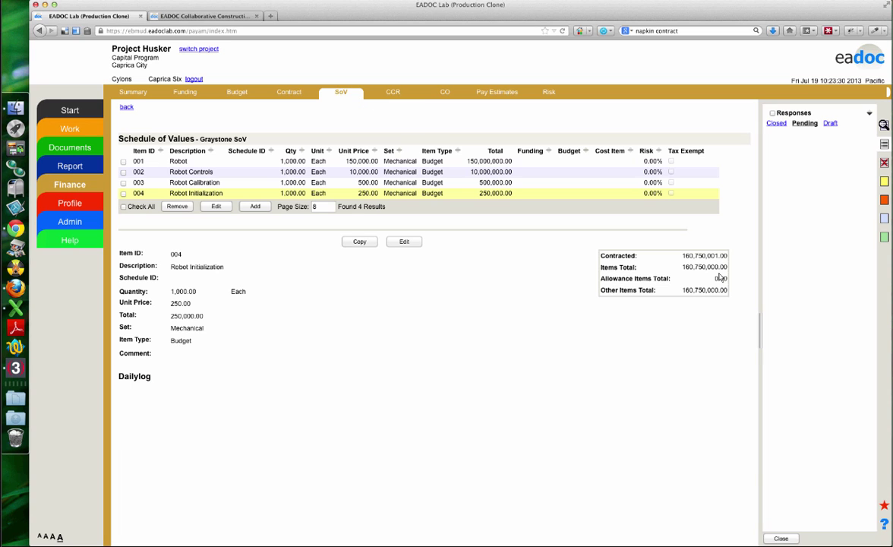
- Start new line item 005, described as Robot Domination, with quantity 1
click(255, 206)
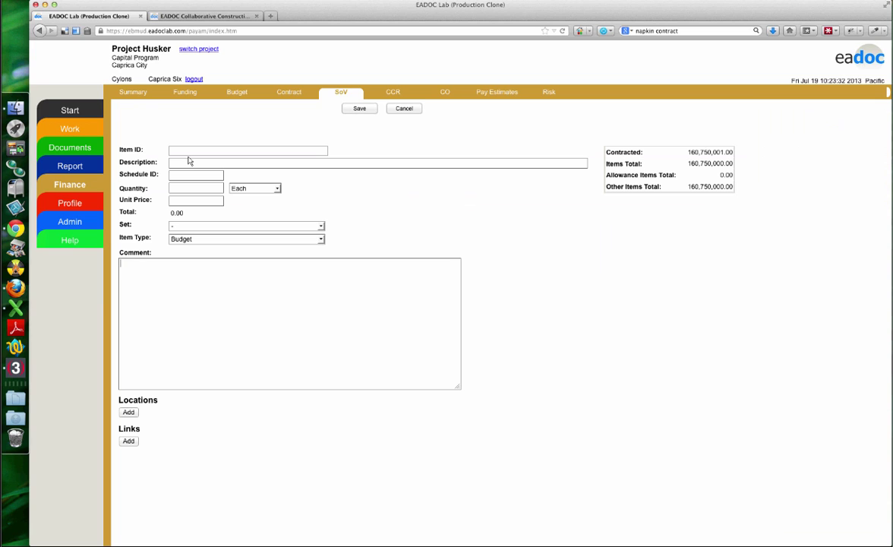
text(005)
key(Tab)
text(Robot 8)
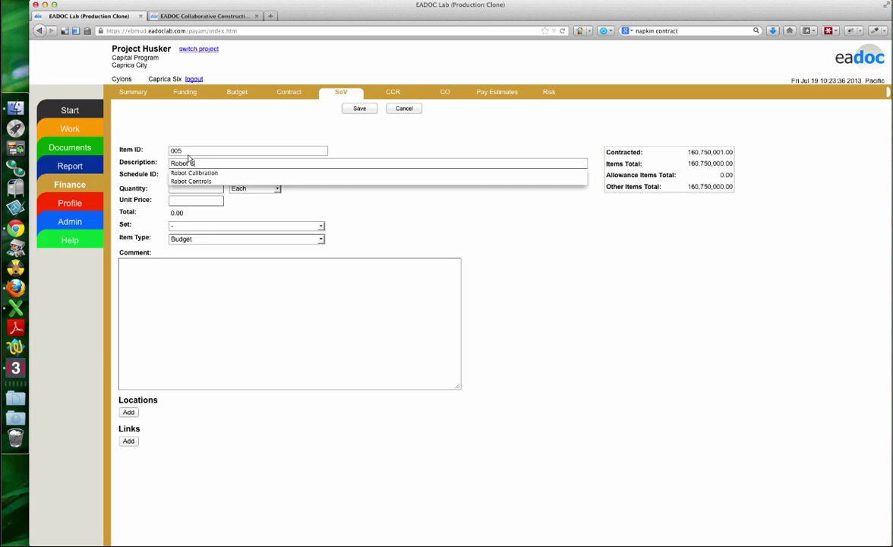
text(om)
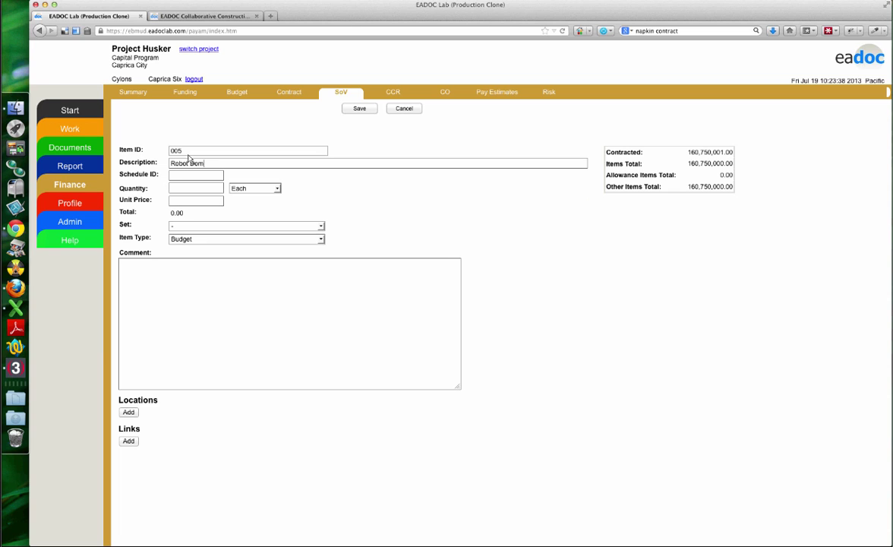
text(ination)
key(Tab)
text(1)
key(Tab)
- Give it unit Lump sum, unit price 1.00 and the Electrical set, then save
click(233, 186)
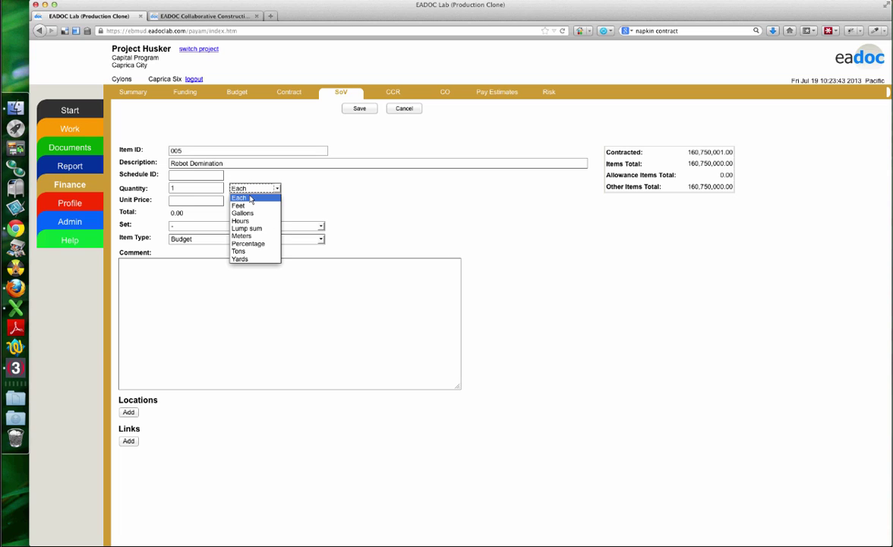
click(246, 228)
click(204, 202)
text(1)
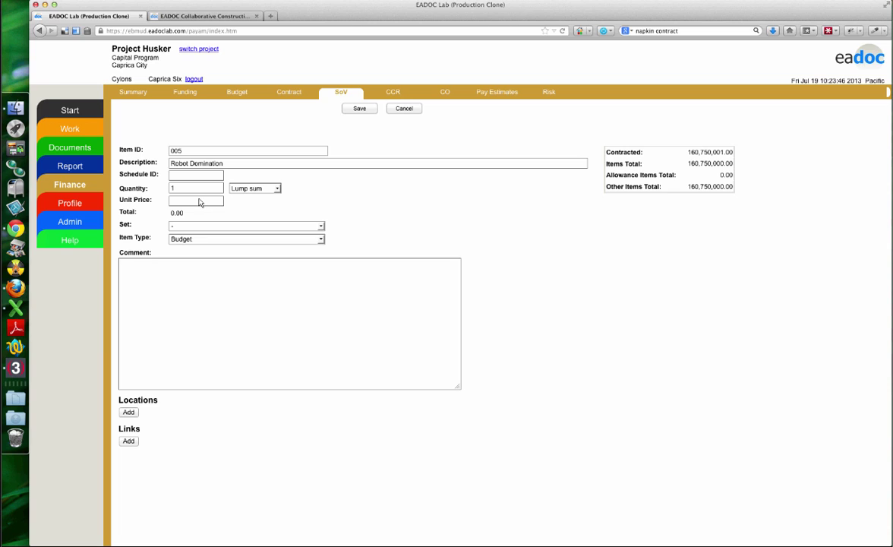
key(Tab)
click(209, 225)
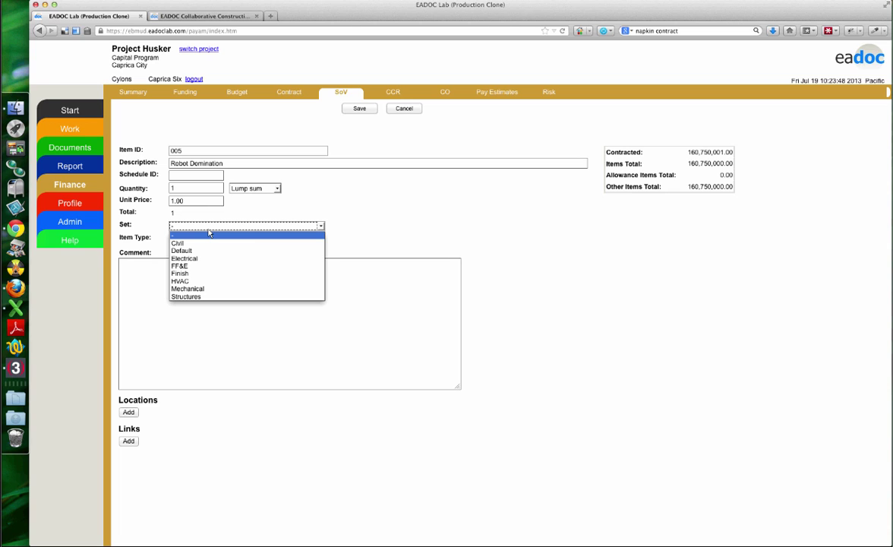
click(229, 258)
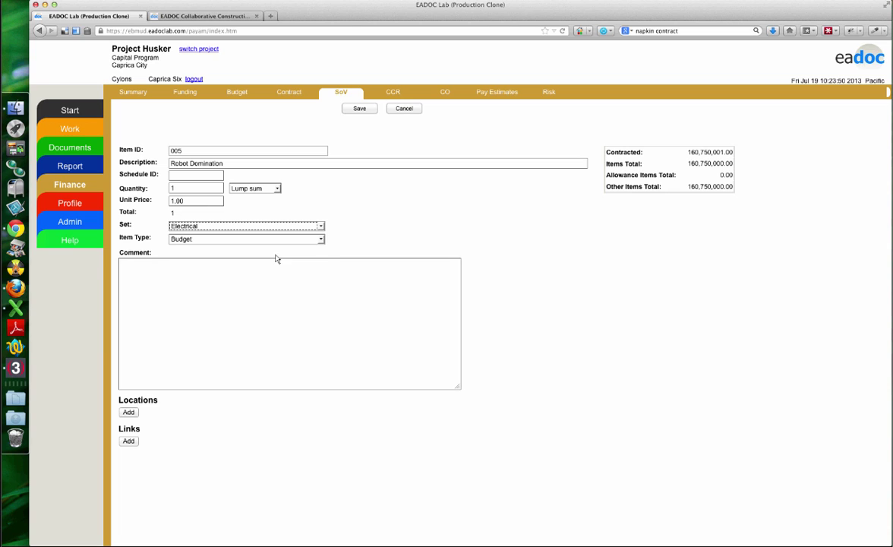
click(363, 111)
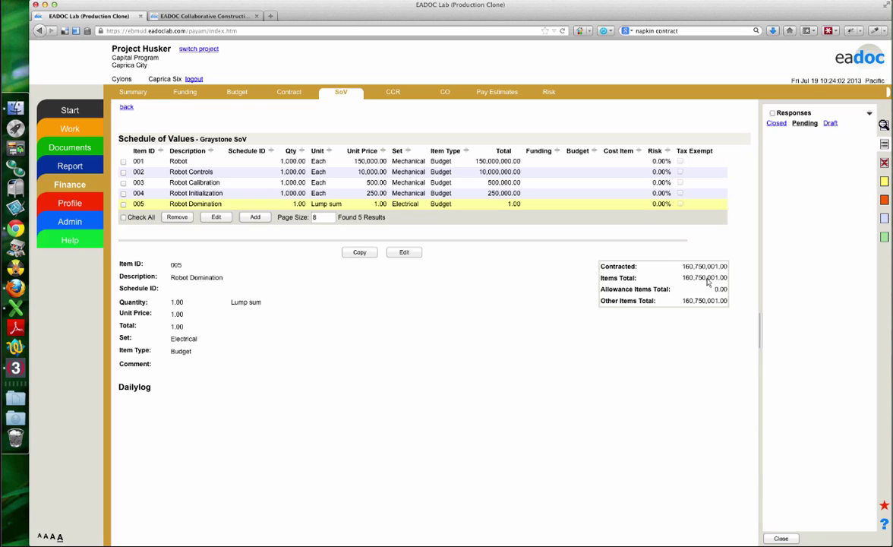
- Submit Graystone SoV #1 to the Colonial Fleet organization
click(127, 108)
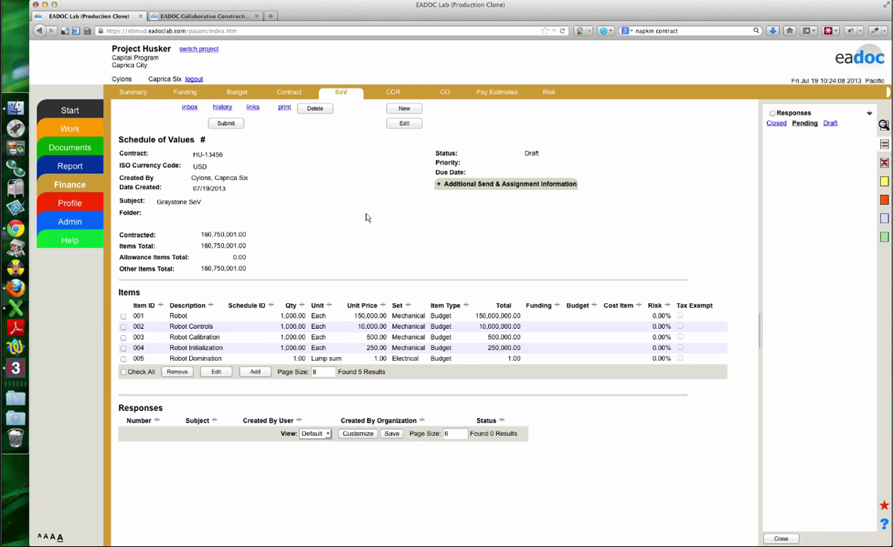
click(226, 123)
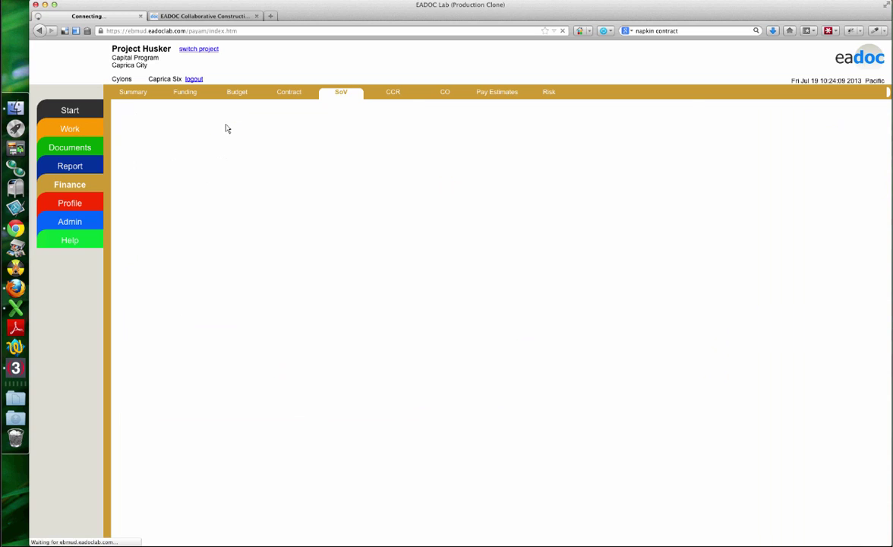
click(184, 245)
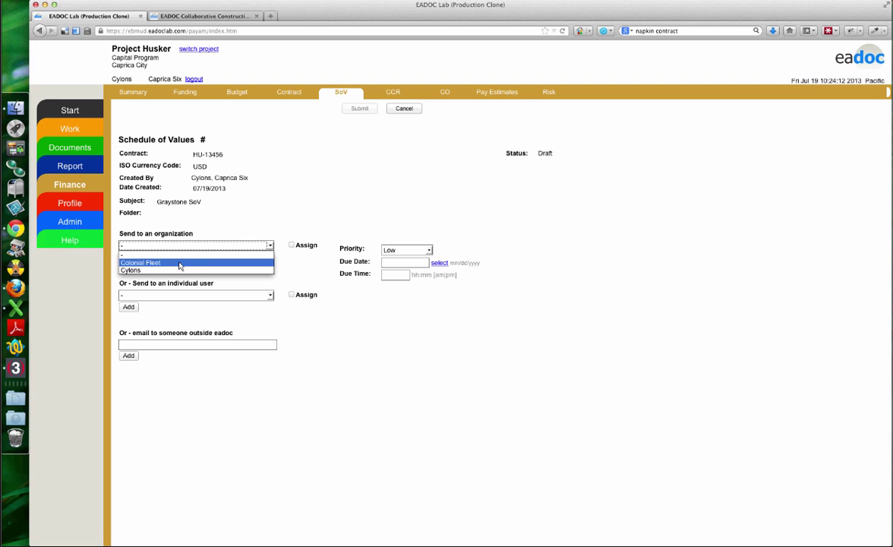
click(181, 261)
click(359, 109)
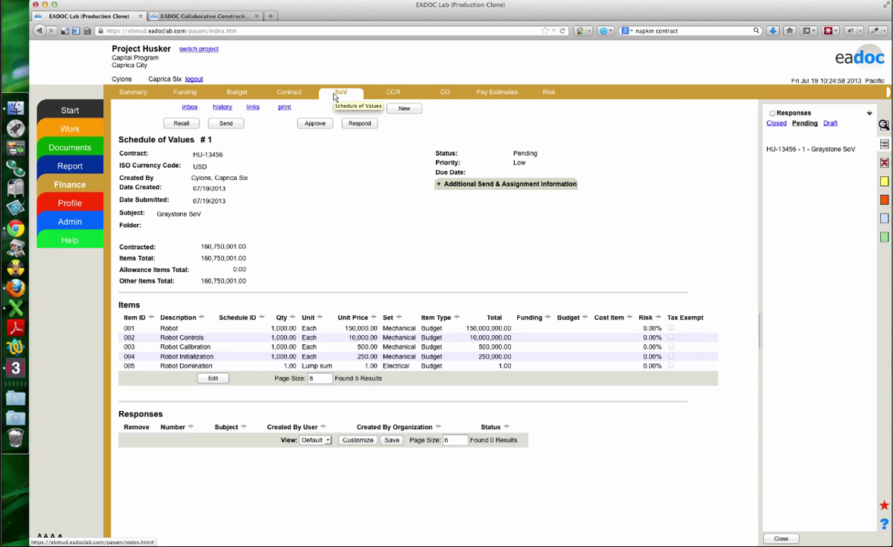
- Open the details page for contract HU-13456
click(298, 94)
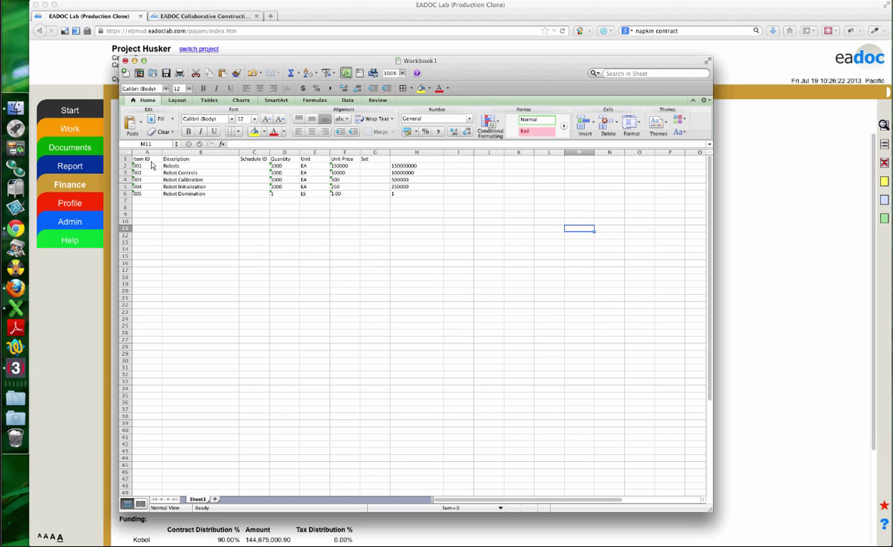
- Clear the totals from cells H2:H6
drag(141, 158, 382, 202)
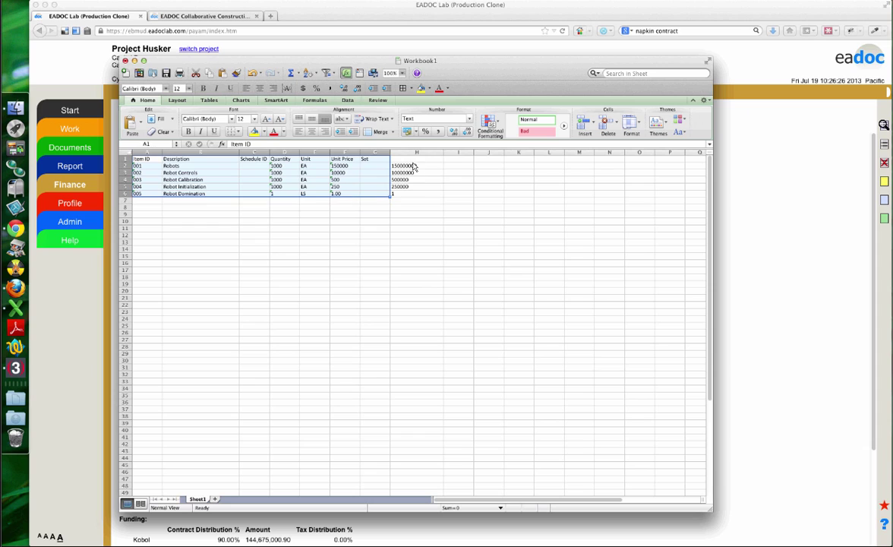
drag(415, 166, 415, 194)
key(Up)
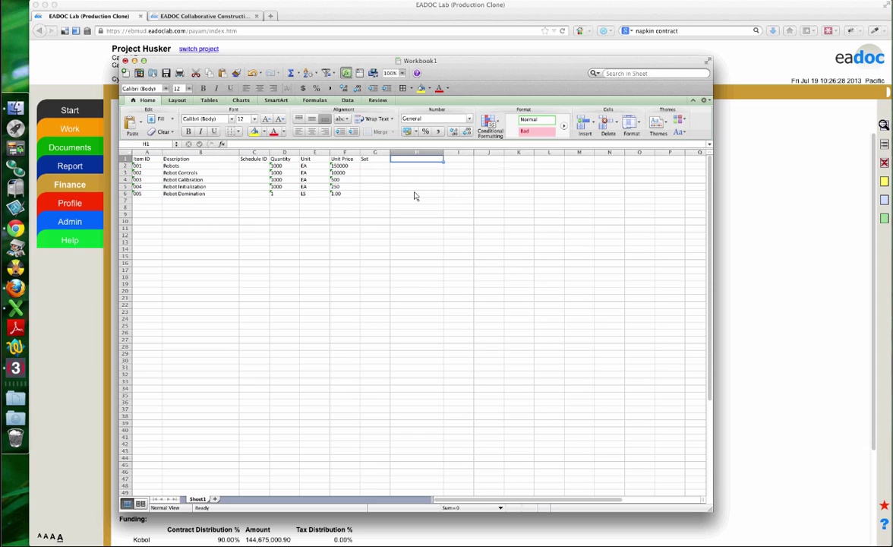
- Fill the Set column with Mechanical in G2:G5 and Electrical in G6
key(Down)
key(Left)
text(M)
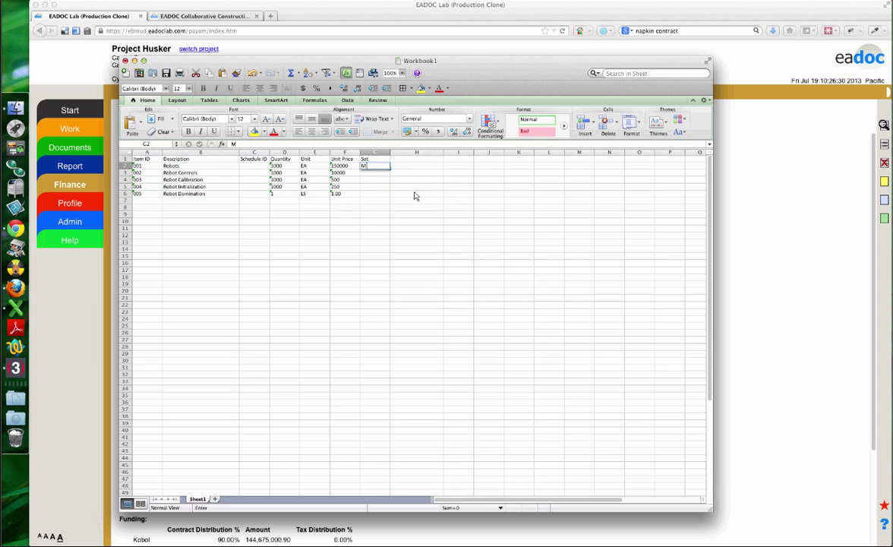
text(echanical)
key(Return)
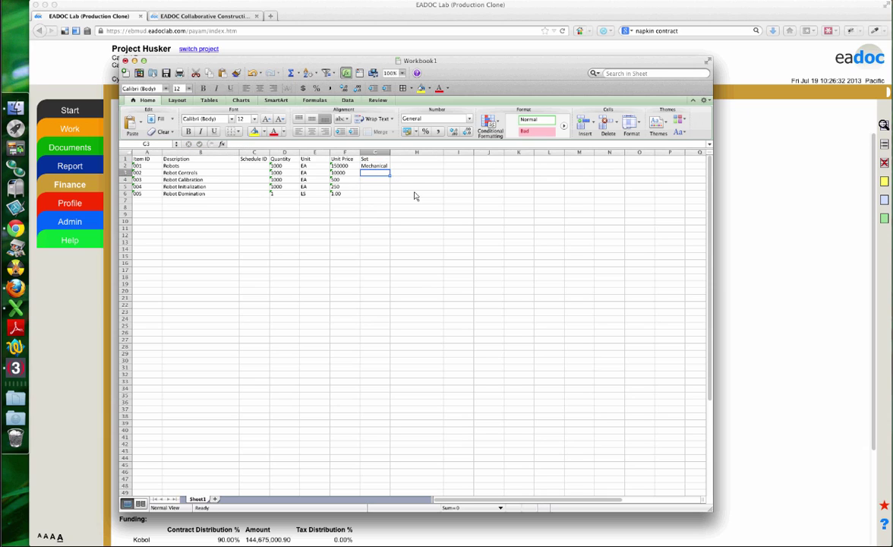
key(Up)
key(ctrl+c)
key(Down)
key(ctrl+v)
key(Down)
key(ctrl+v)
key(Down)
key(ctrl+v)
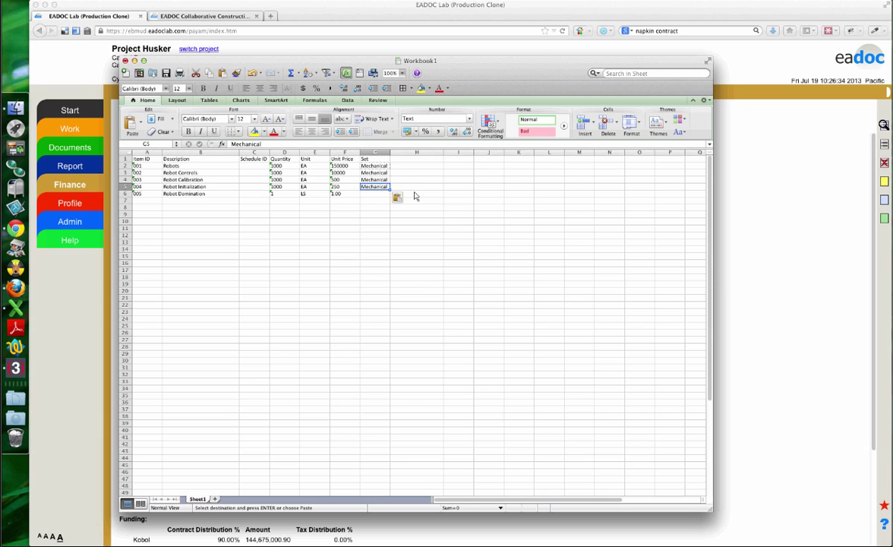
key(Down)
text(Electrica)
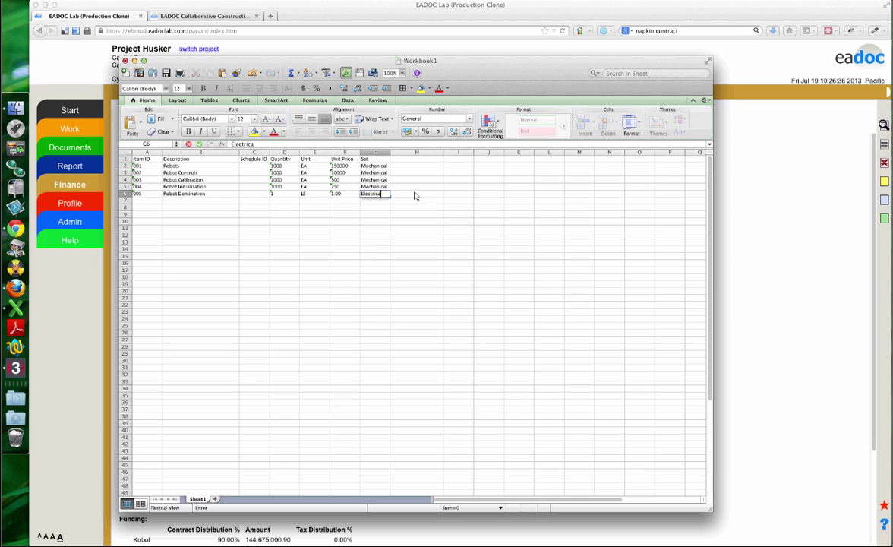
key(Return)
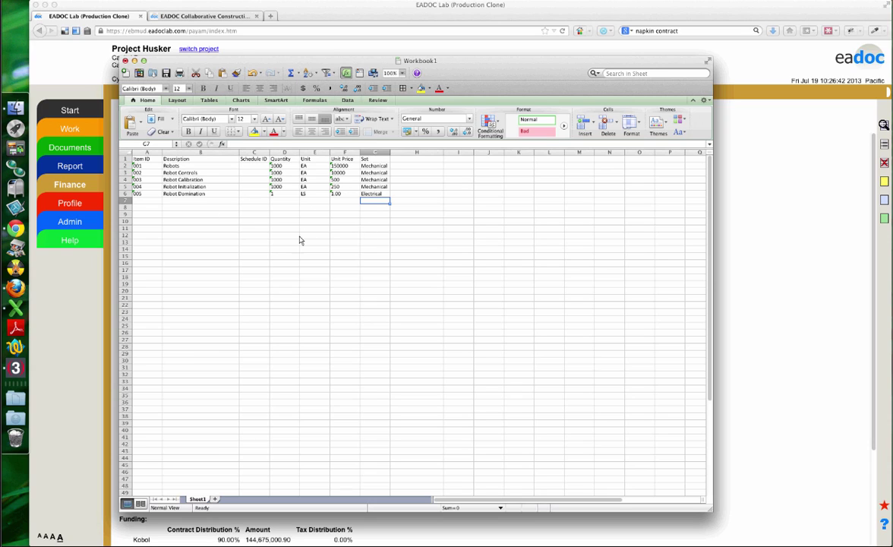
- Check that the Unit Price values (150000, 10000, 500, 250, 1.00) are stored as text
click(216, 221)
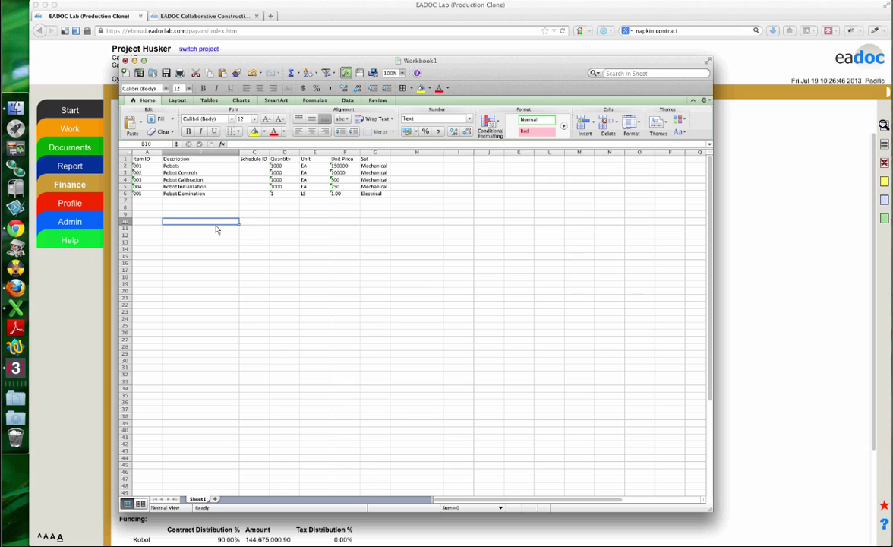
click(145, 165)
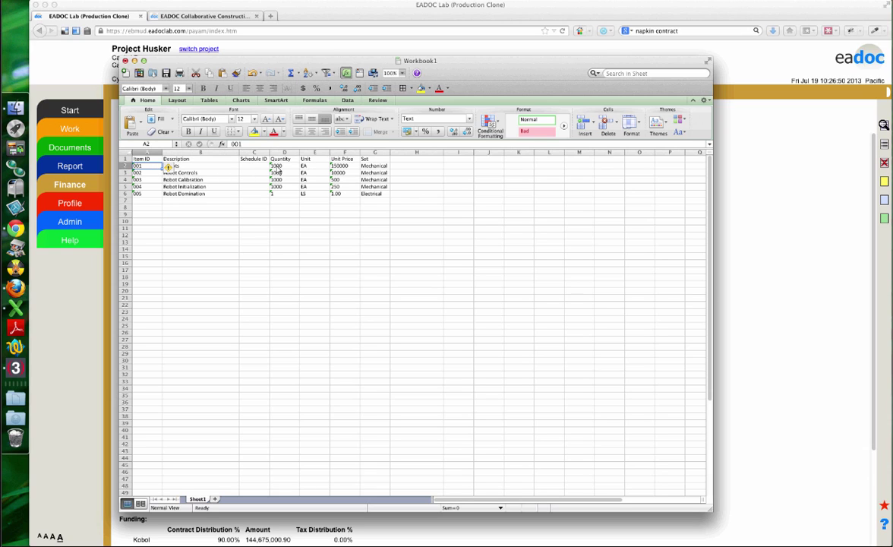
click(346, 153)
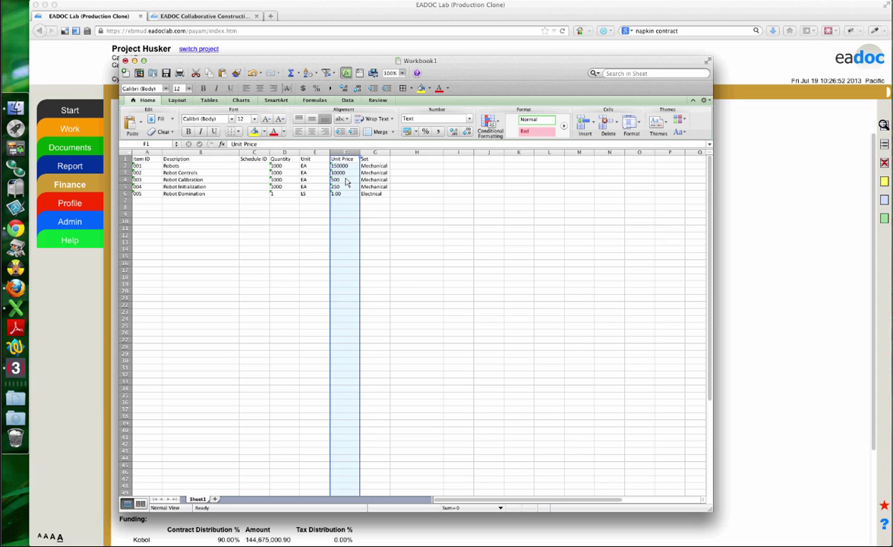
drag(340, 166, 341, 196)
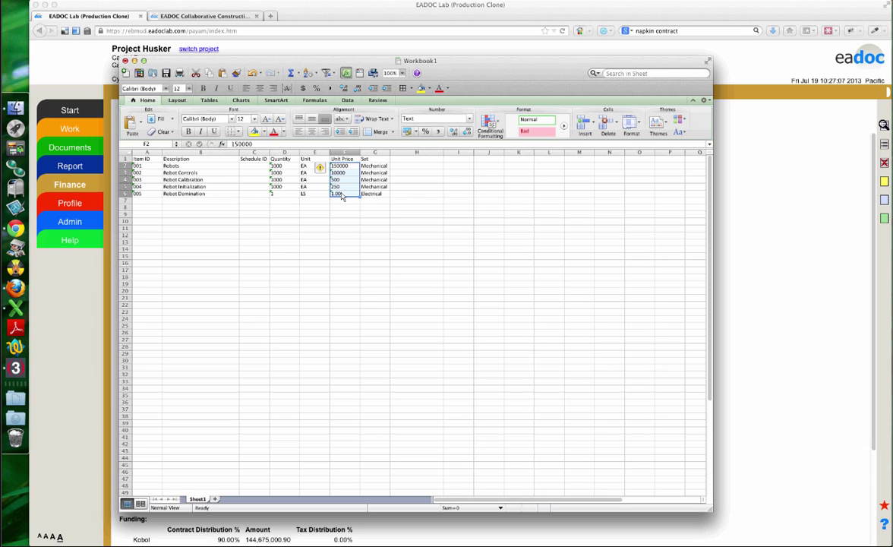
click(405, 243)
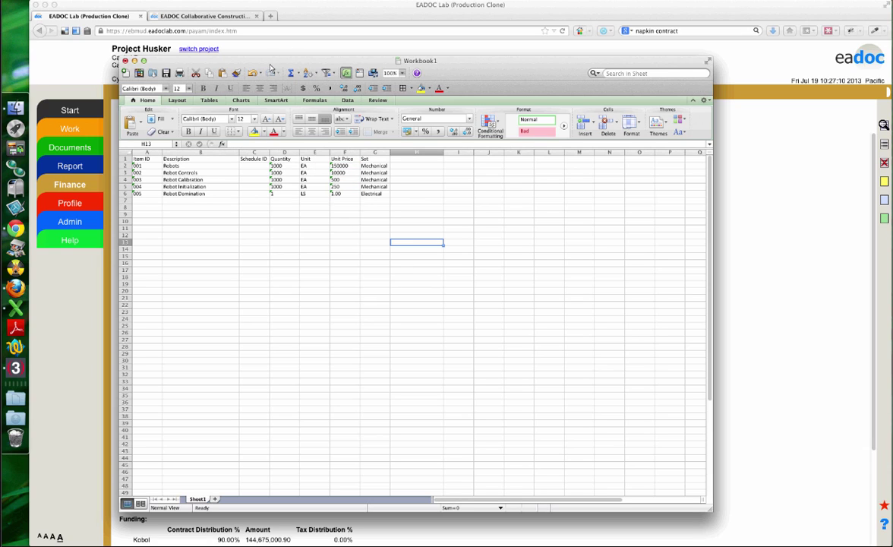